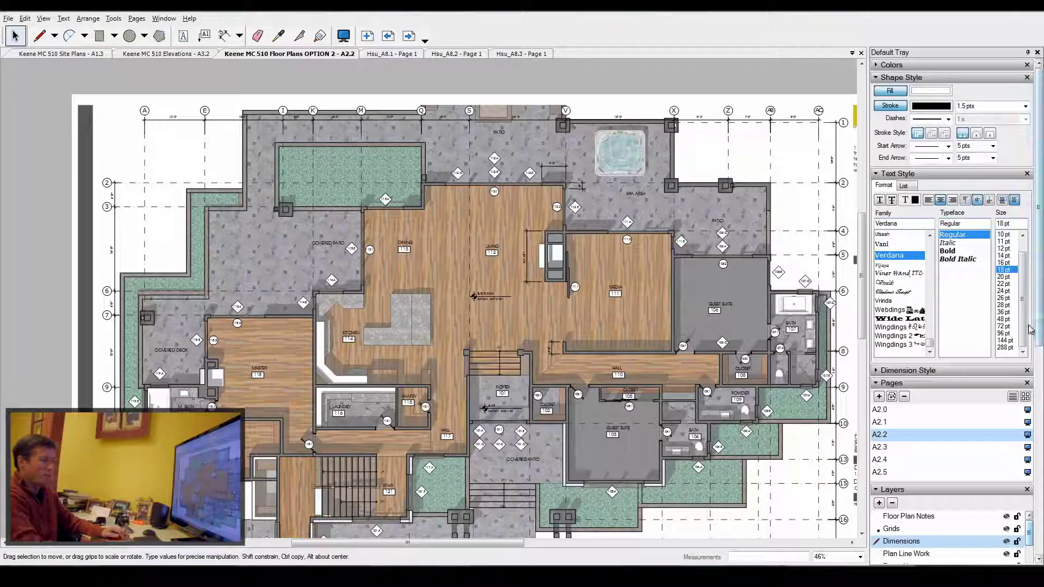
Switch the colour settings to hue, saturation and brightness display, then collapse them.
scroll(975, 289, "down", 2)
scroll(956, 310, "up", 2)
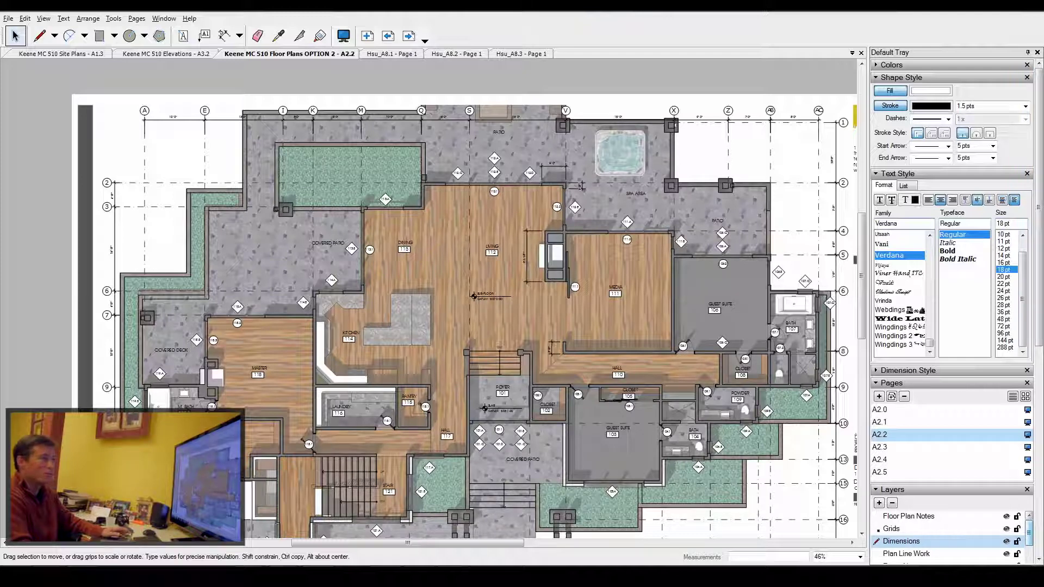
left_click(877, 67)
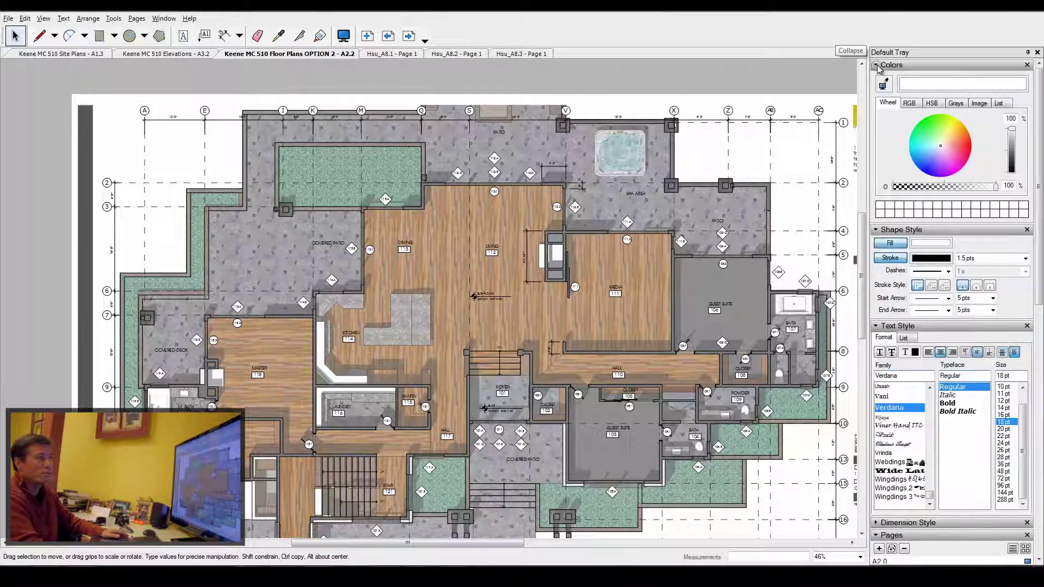
left_click(933, 104)
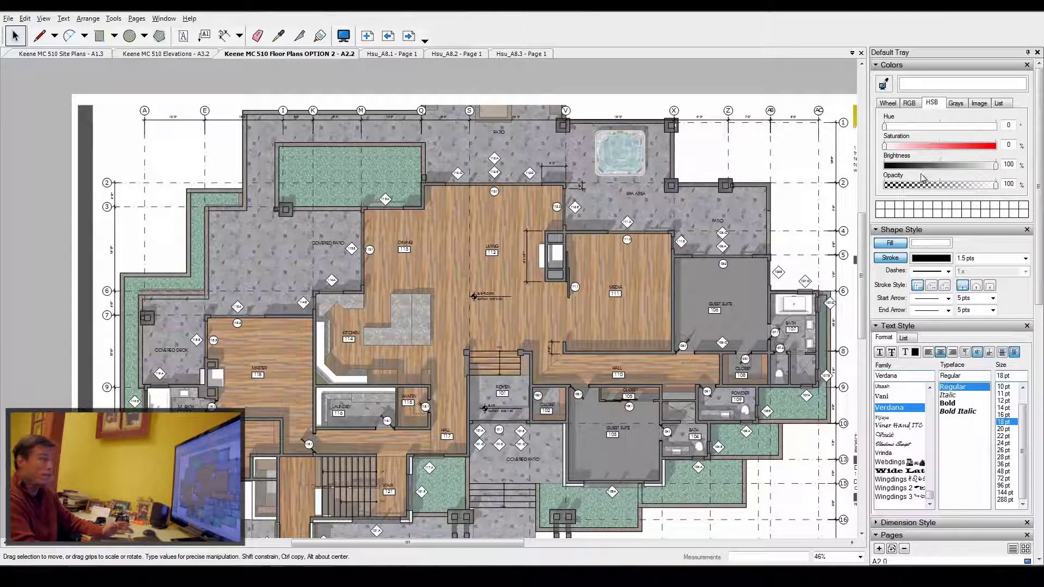
left_click(934, 66)
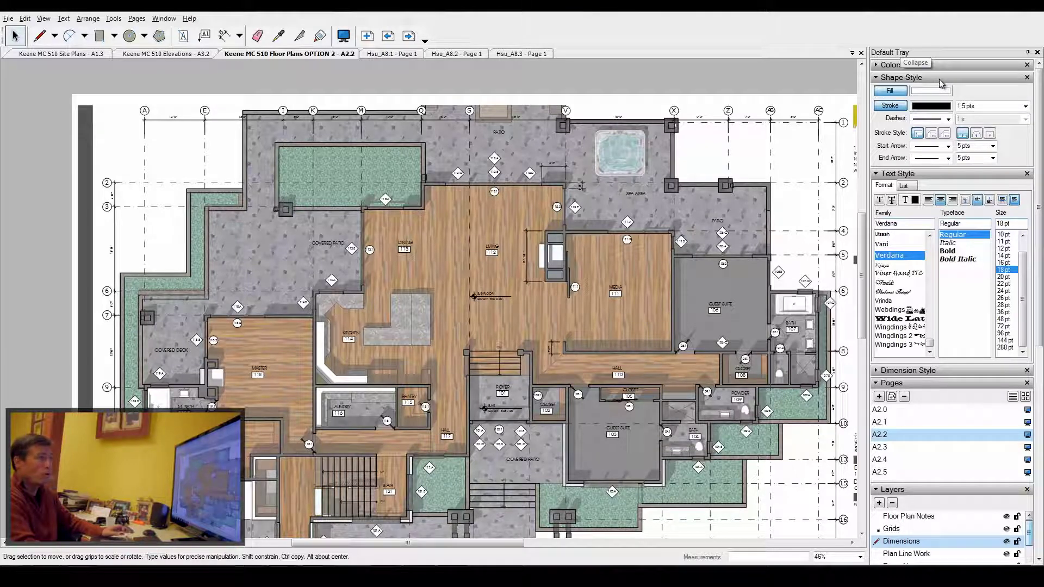
Keep the solid dash pattern and leave the stroke width list unchanged.
left_click(948, 120)
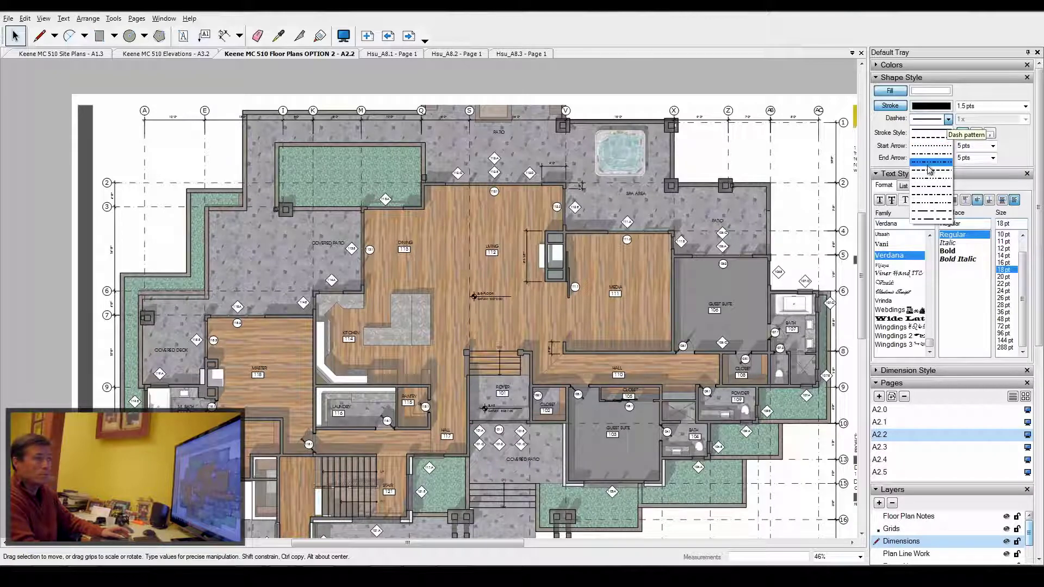
left_click(931, 131)
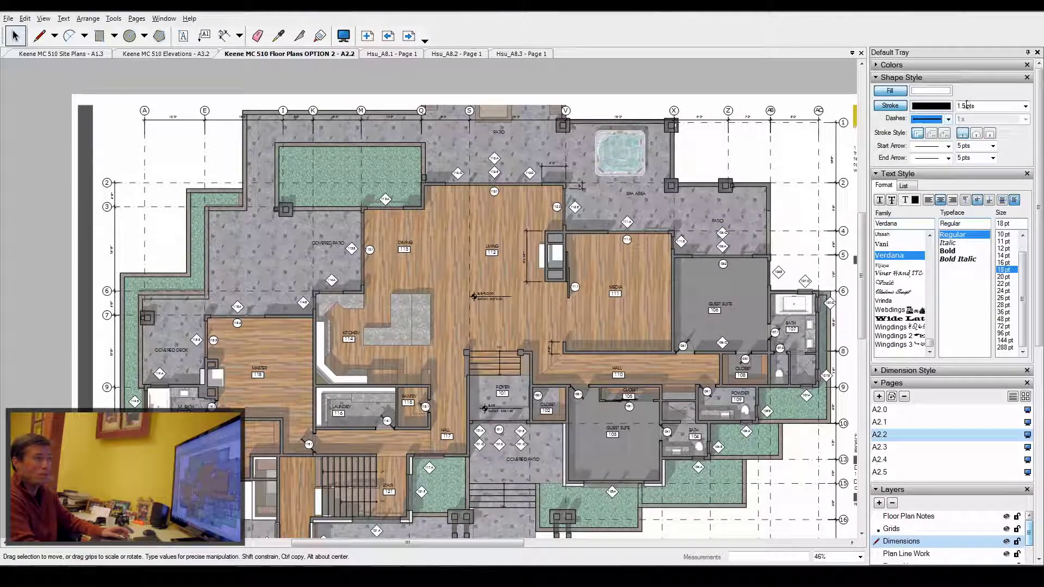
left_click(1026, 106)
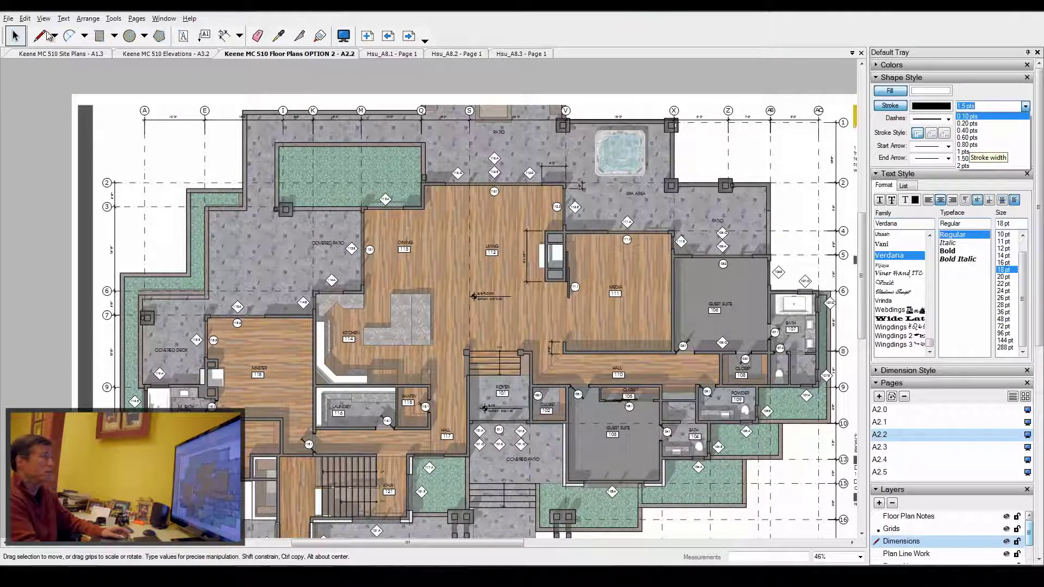
key("Escape")
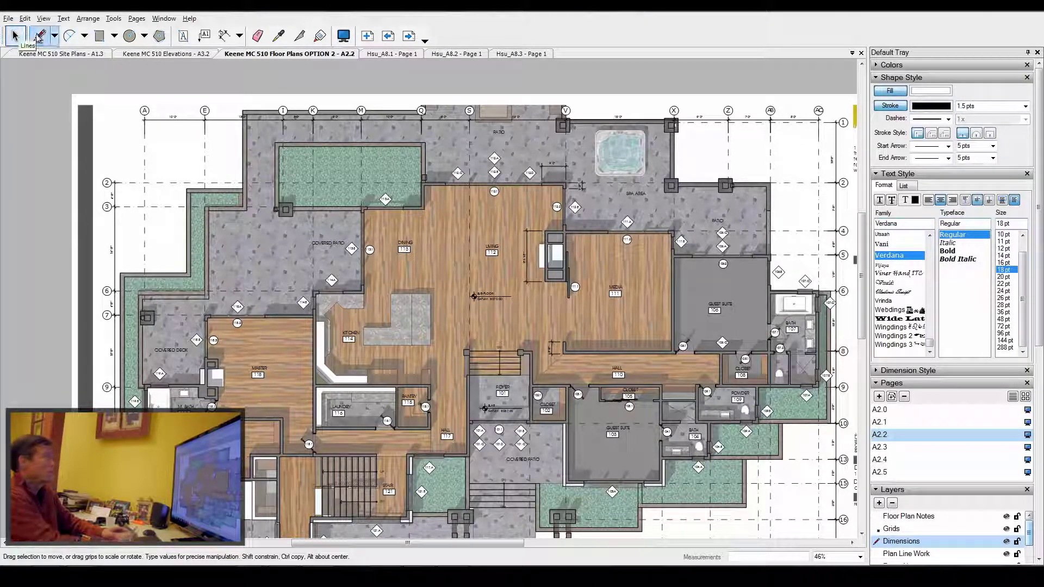
Set the Lines tool stroke width to 12 and cancel a test line.
left_click(38, 37)
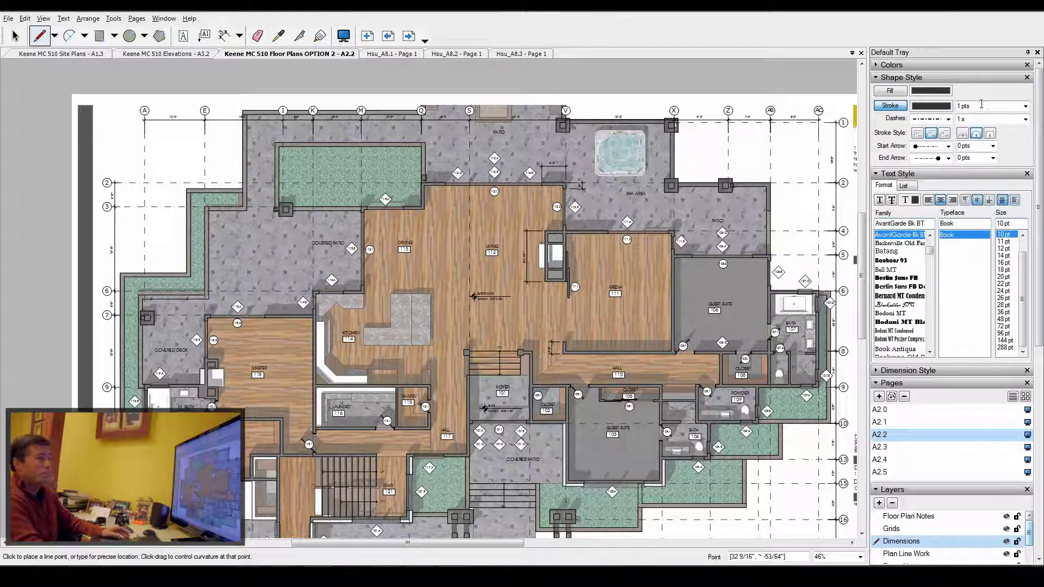
type("12")
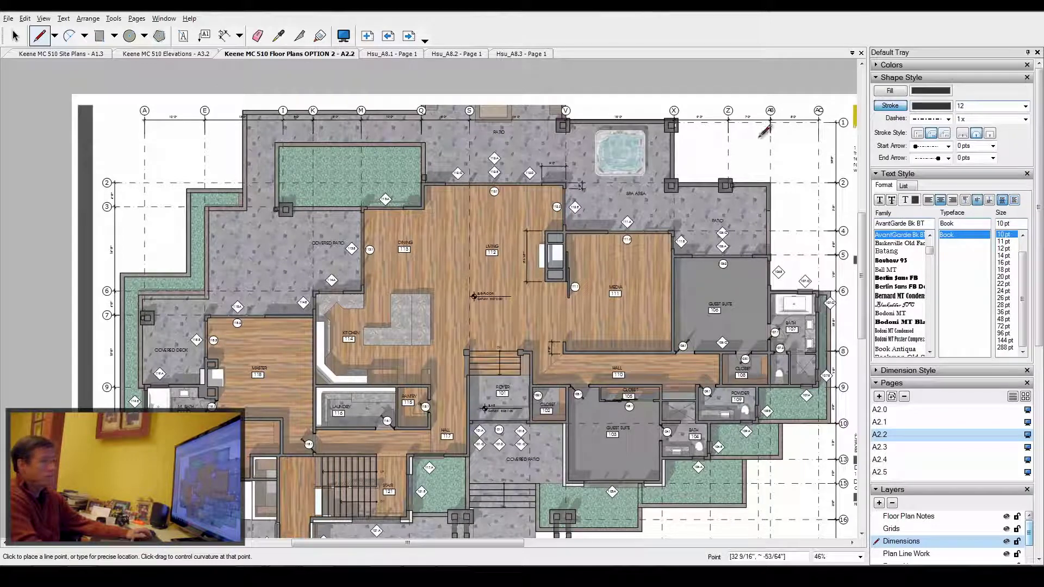
left_click(737, 144)
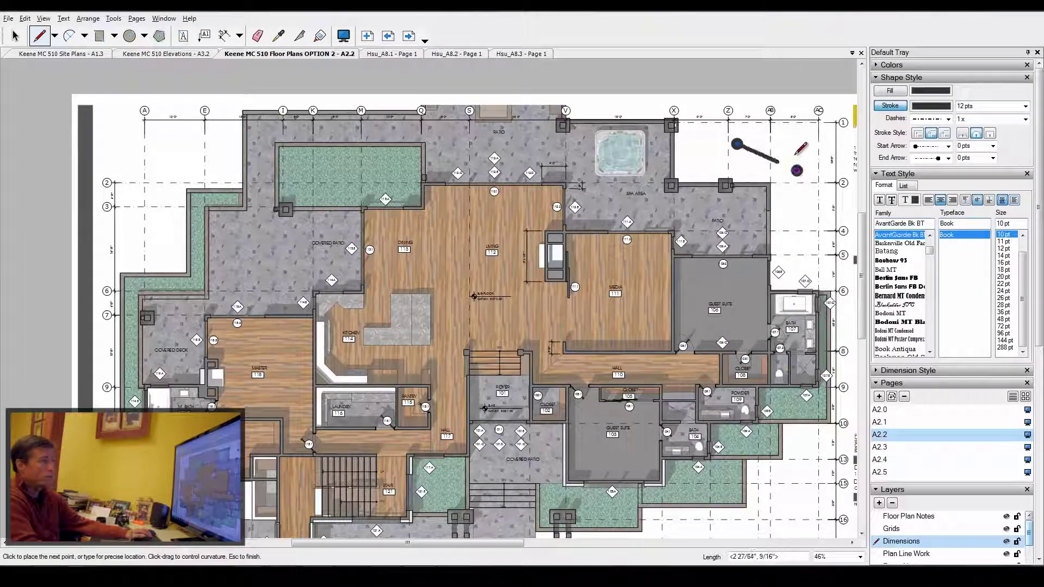
key("Escape")
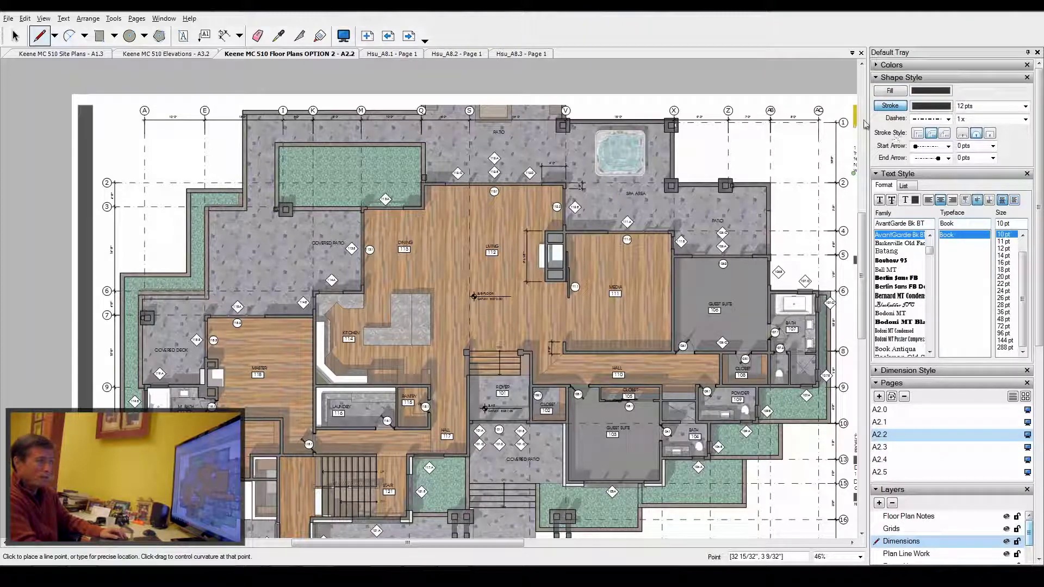
Choose a start arrowhead at 0 pts size and collapse the Shape Style settings.
scroll(674, 172, "up", 1)
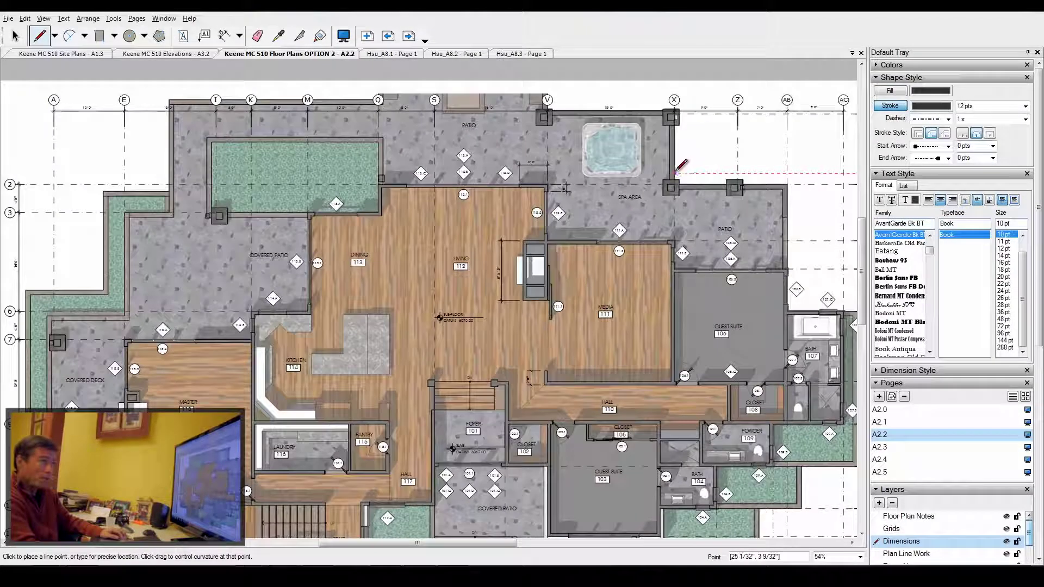
scroll(635, 178, "down", 3)
scroll(861, 143, "up", 4)
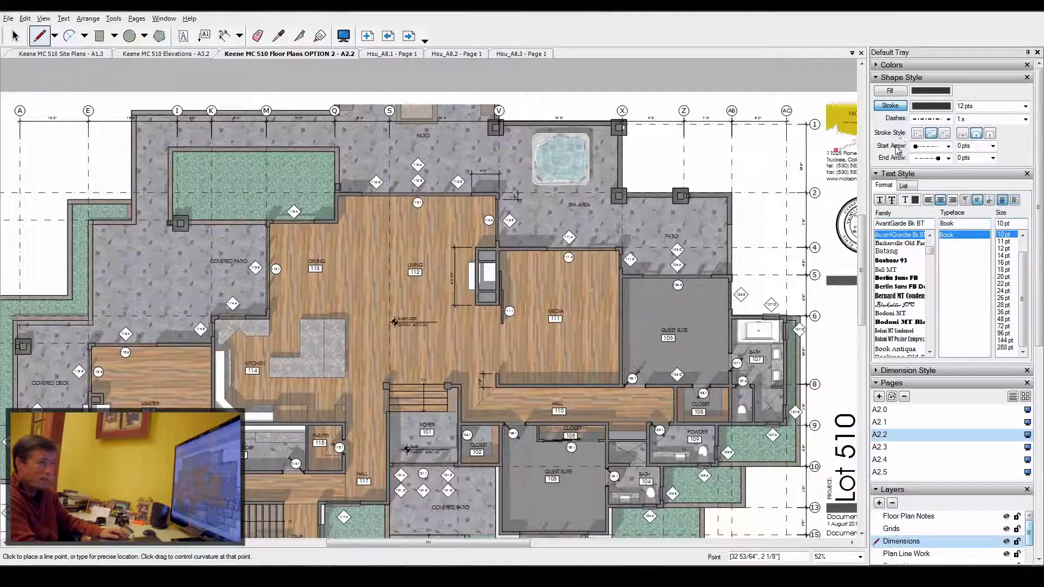
left_click(948, 146)
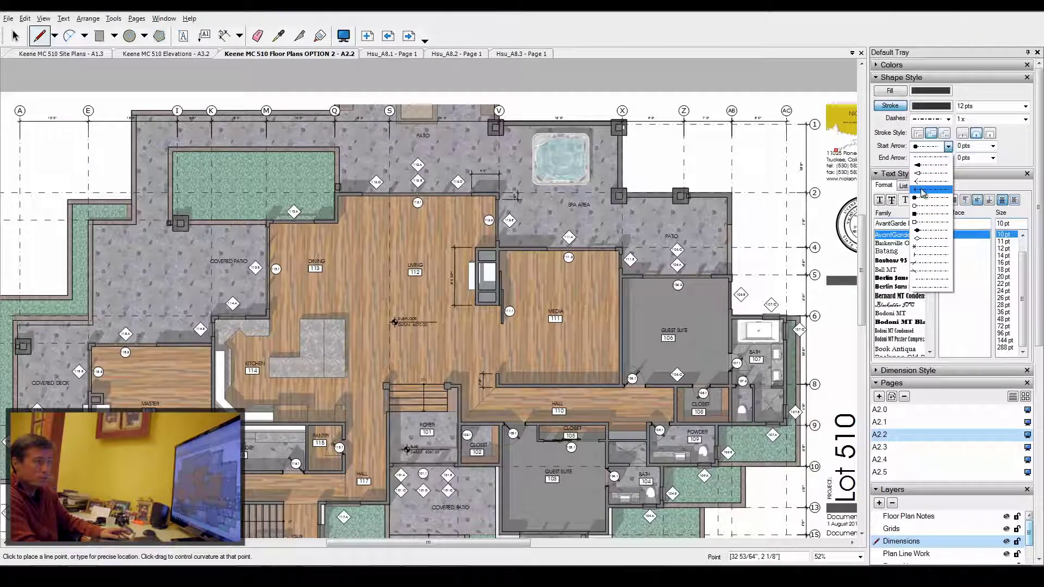
left_click(994, 146)
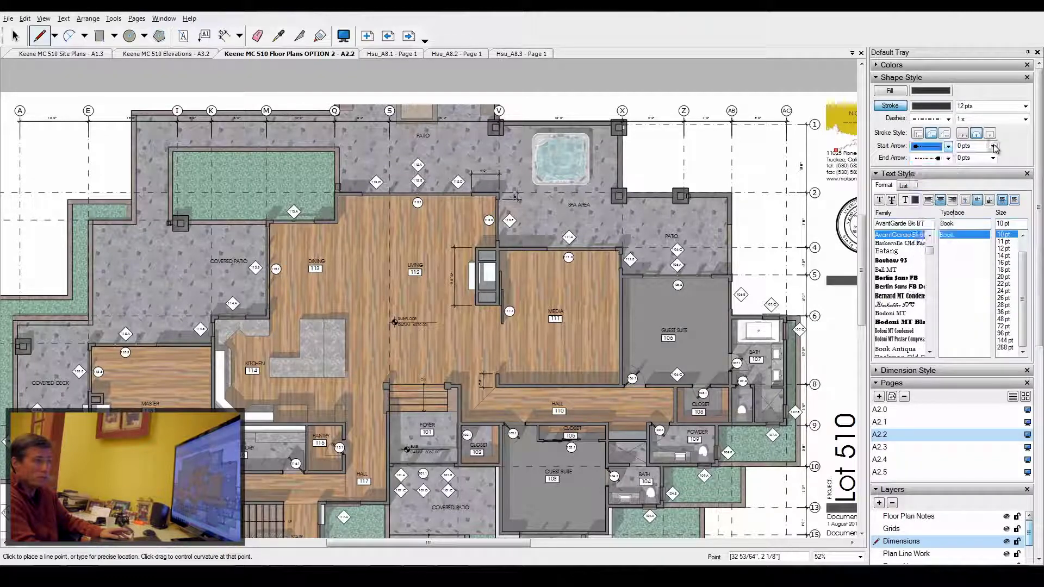
left_click(994, 147)
left_click(993, 147)
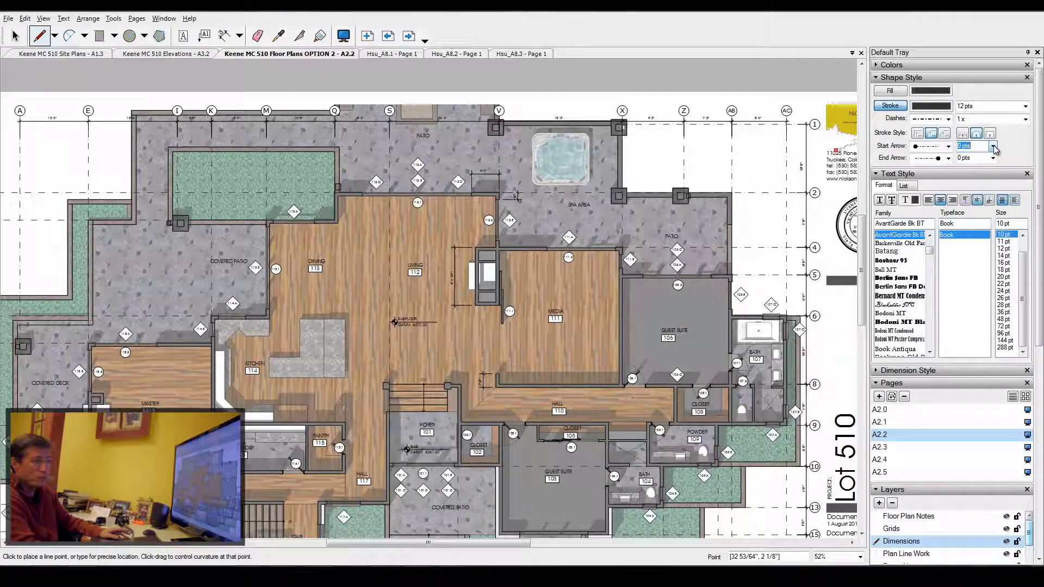
left_click(900, 79)
Choose the Dimension tool and expand its Shape Style settings.
left_click(918, 92)
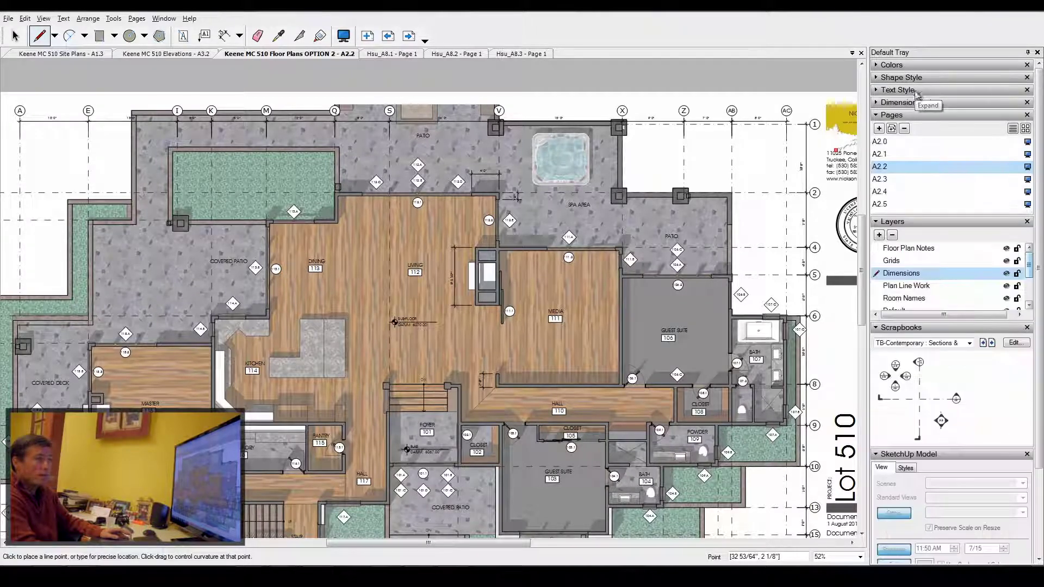
left_click(918, 91)
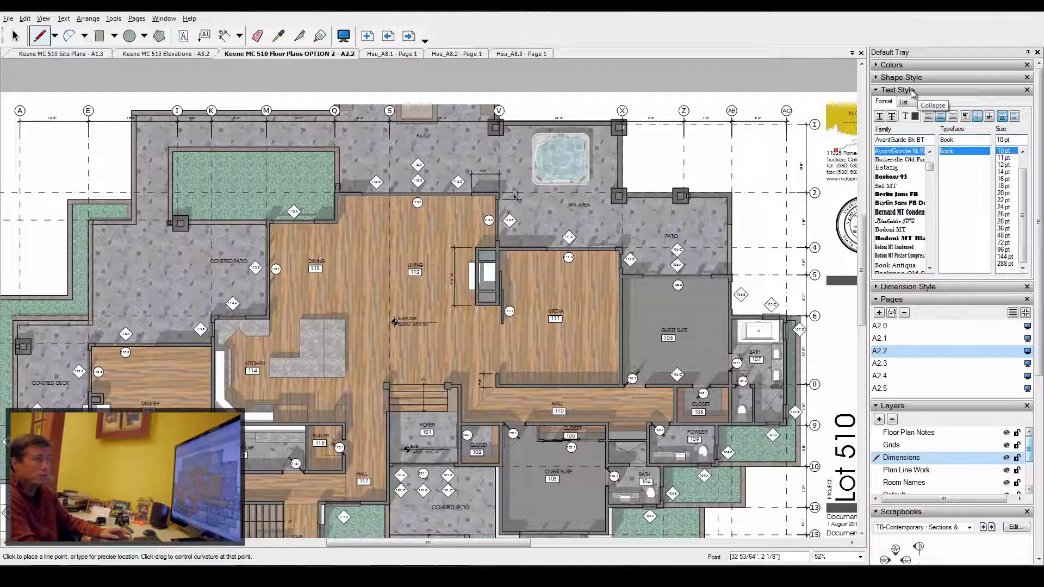
left_click(225, 37)
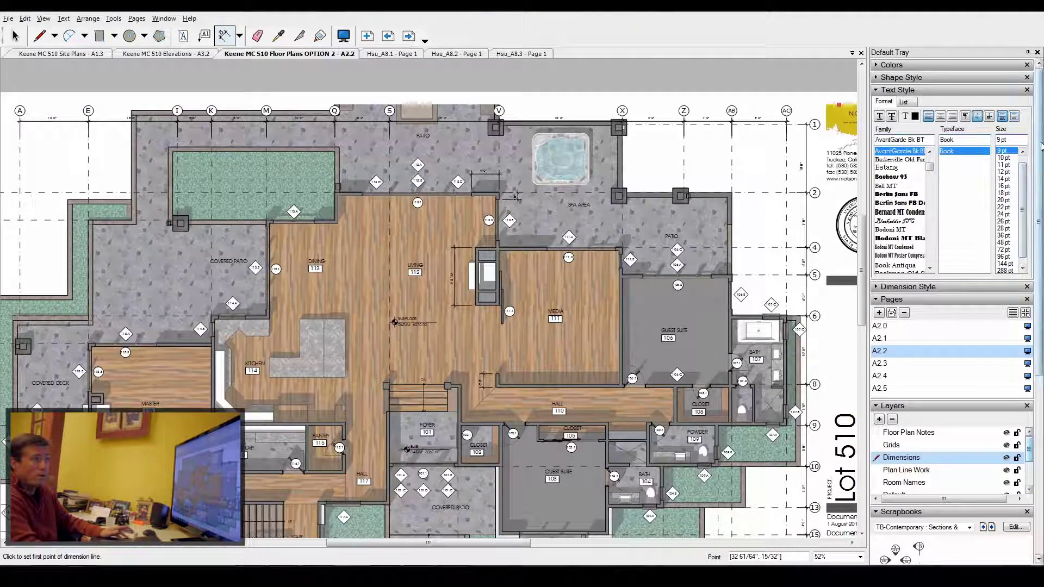
left_click(877, 80)
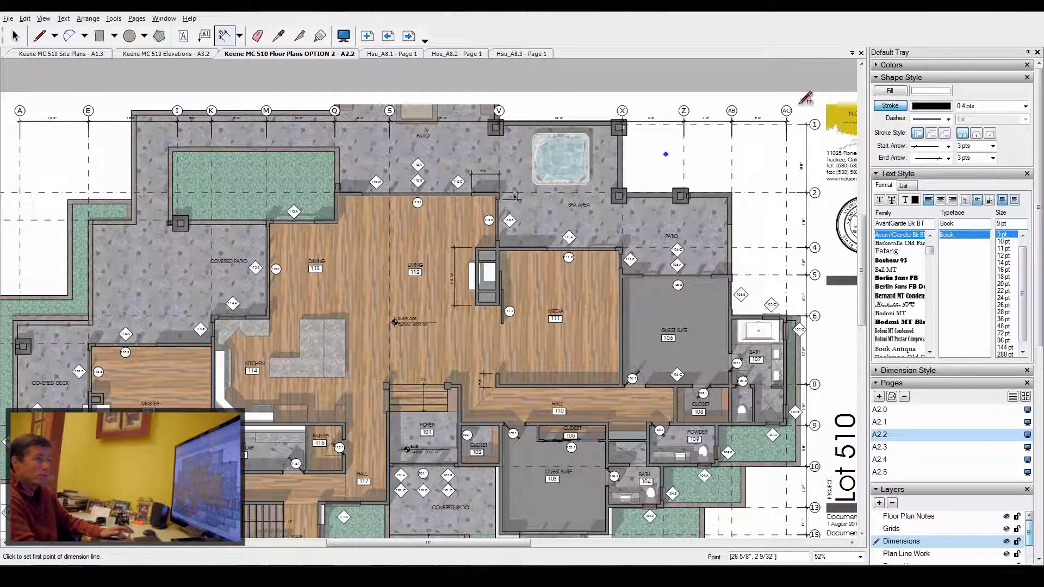
Set both the start and end arrow sizes to 4 pts.
left_click(993, 146)
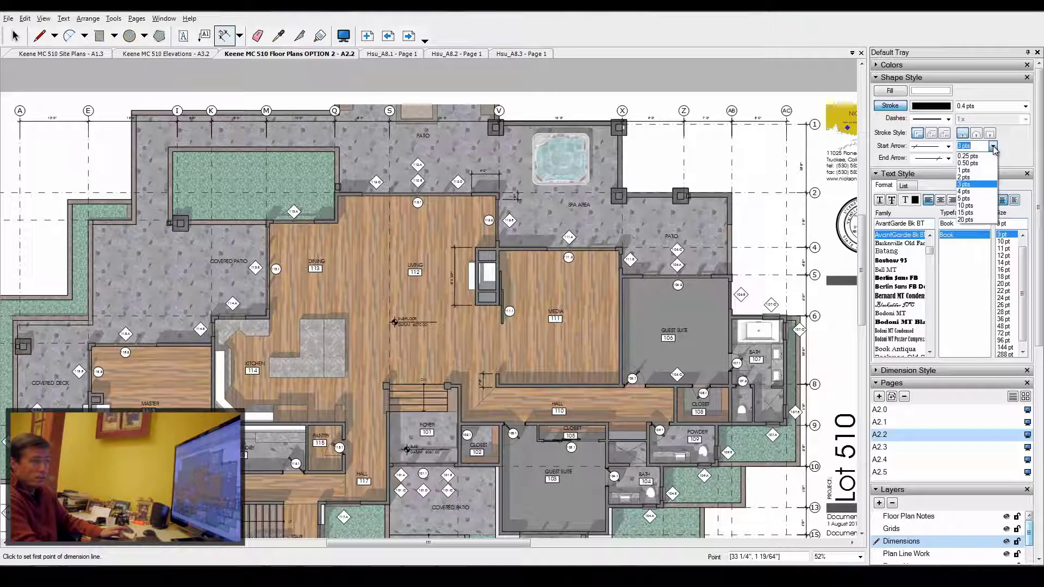
left_click(976, 192)
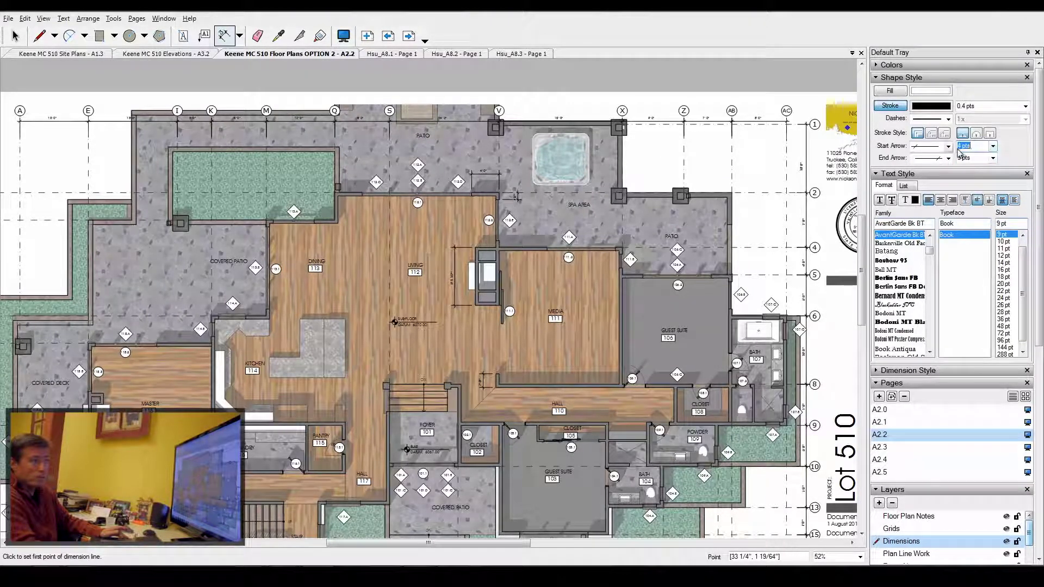
left_click(995, 158)
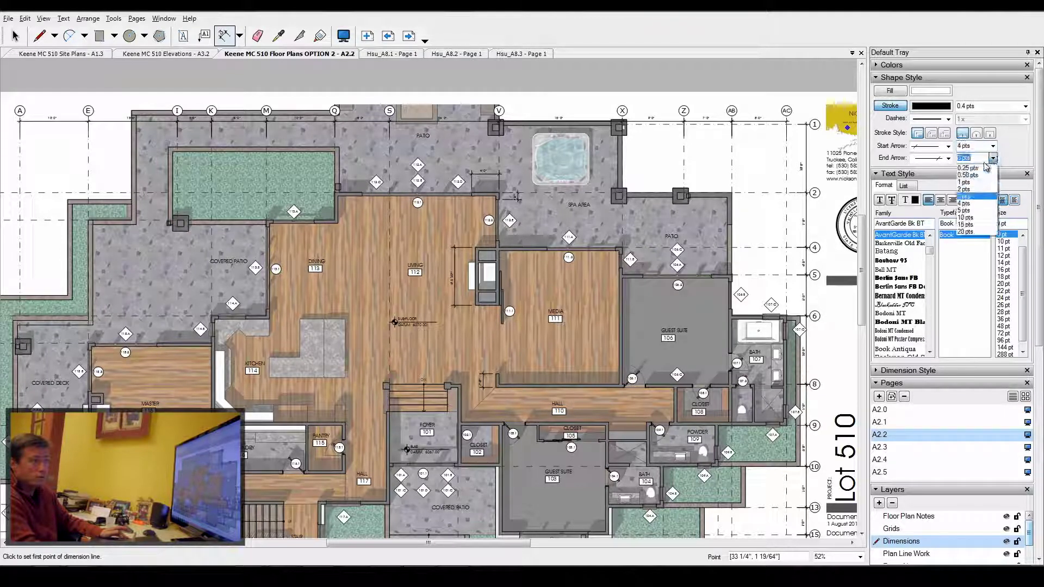
left_click(976, 203)
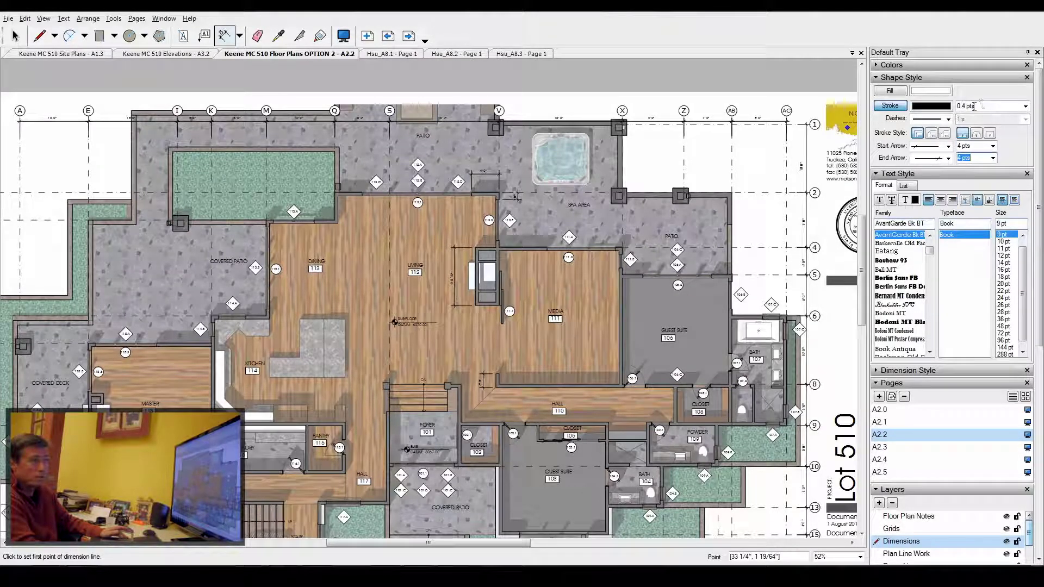
Start a test dimension right of the spa area, zoom in, then cancel it.
left_click(646, 154)
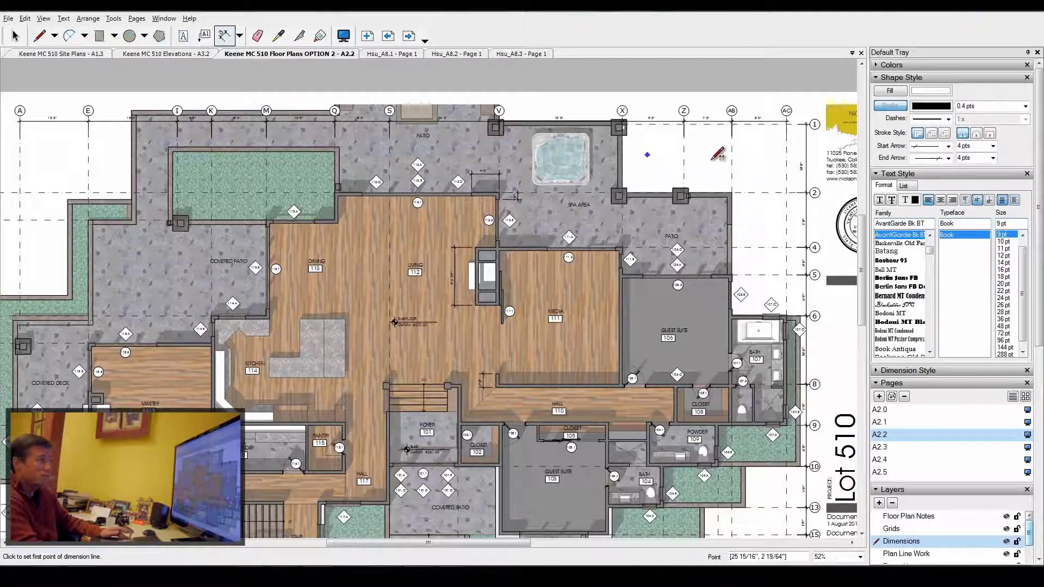
left_click(689, 188)
scroll(702, 150, "up", 3)
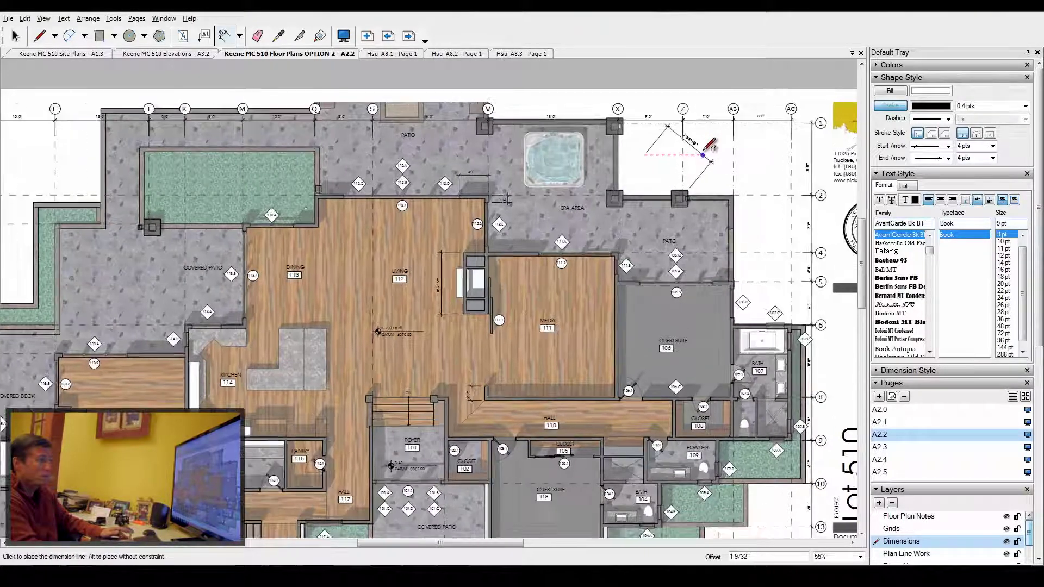
scroll(703, 150, "up", 2)
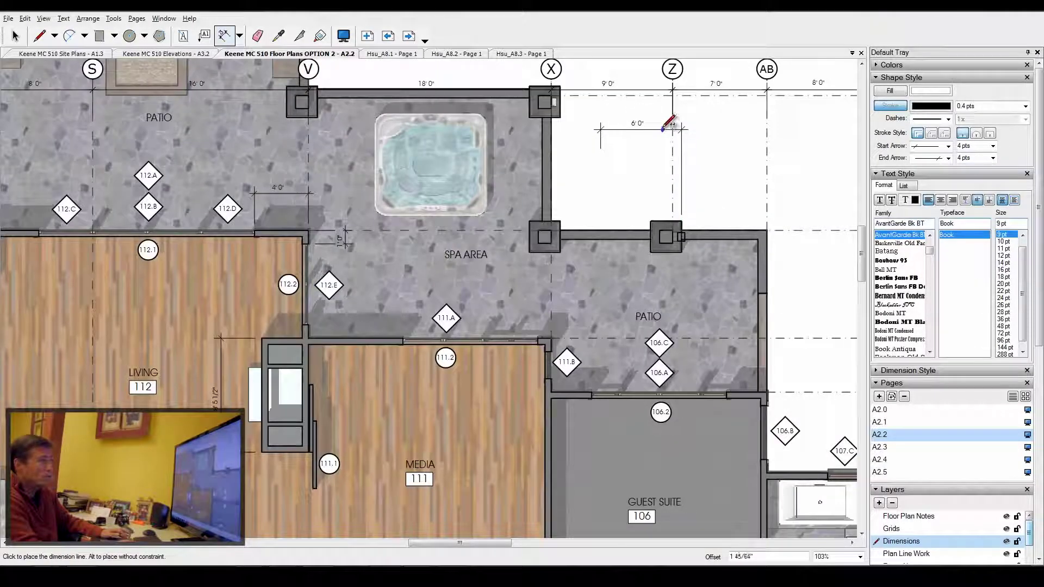
key("Escape")
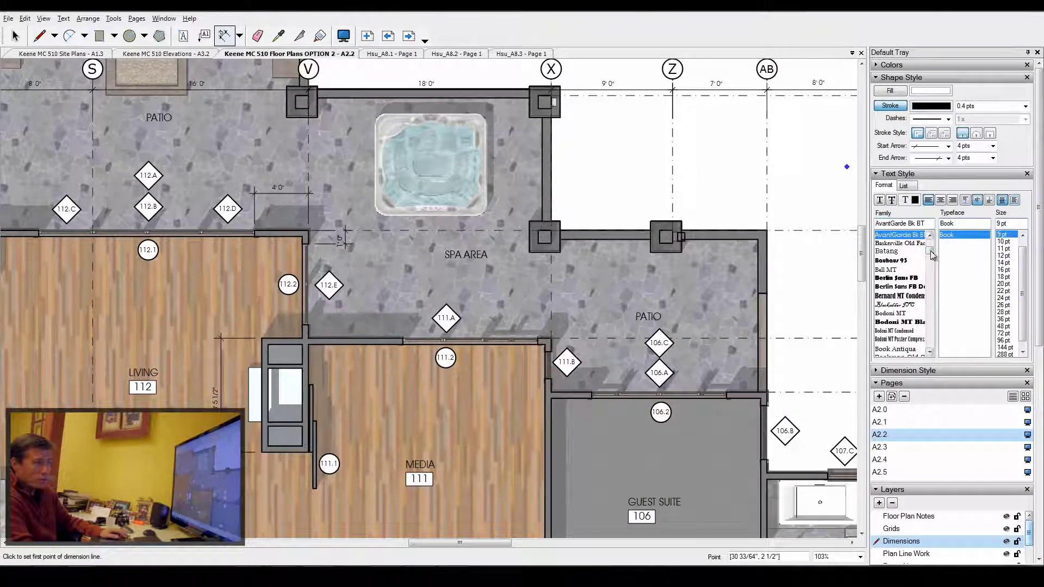
Review the Text Style font and size lists, keeping AvantGarde Bk BT Book at 9 pt.
left_click_drag(931, 255, 935, 266)
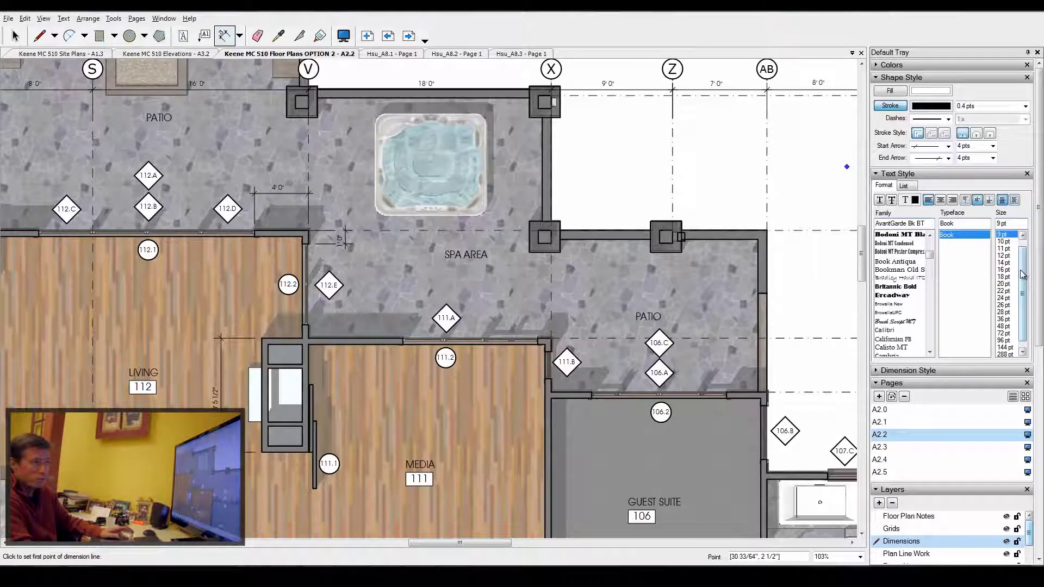
left_click_drag(1028, 272, 1028, 278)
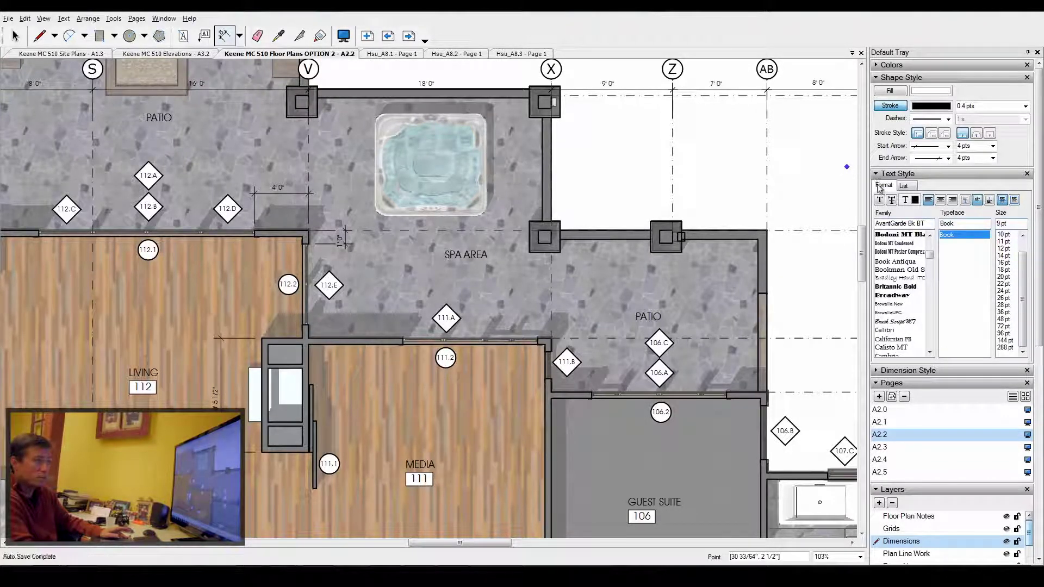
left_click(876, 370)
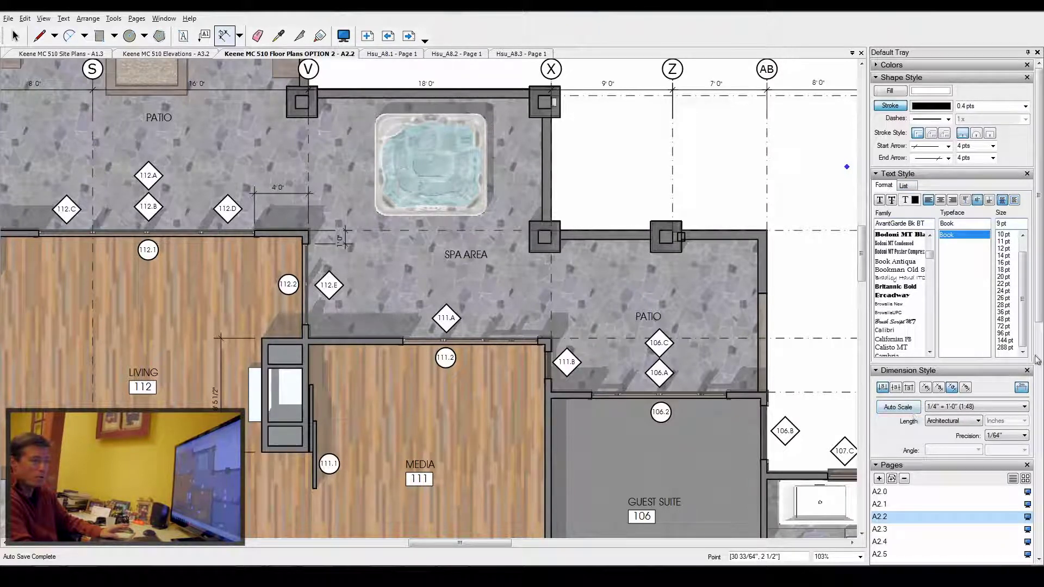
scroll(909, 292, "down", 4)
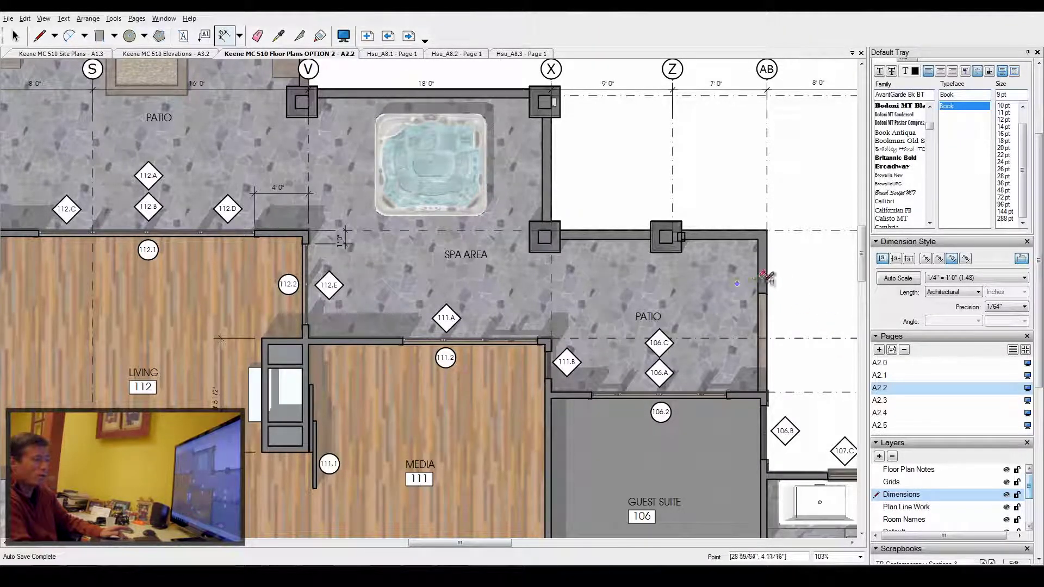
scroll(1042, 335, "down", 2)
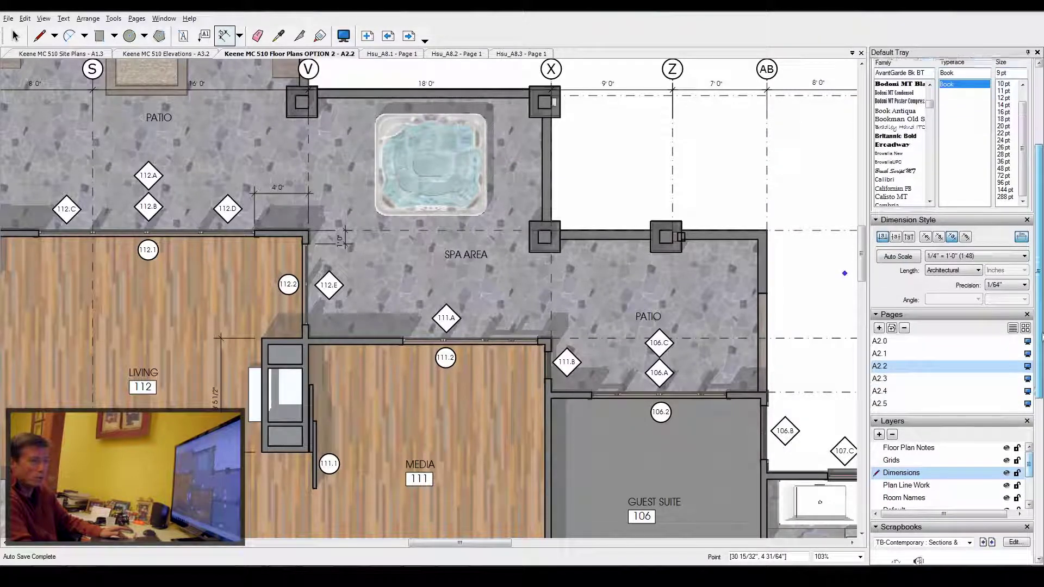
scroll(1042, 336, "down", 1)
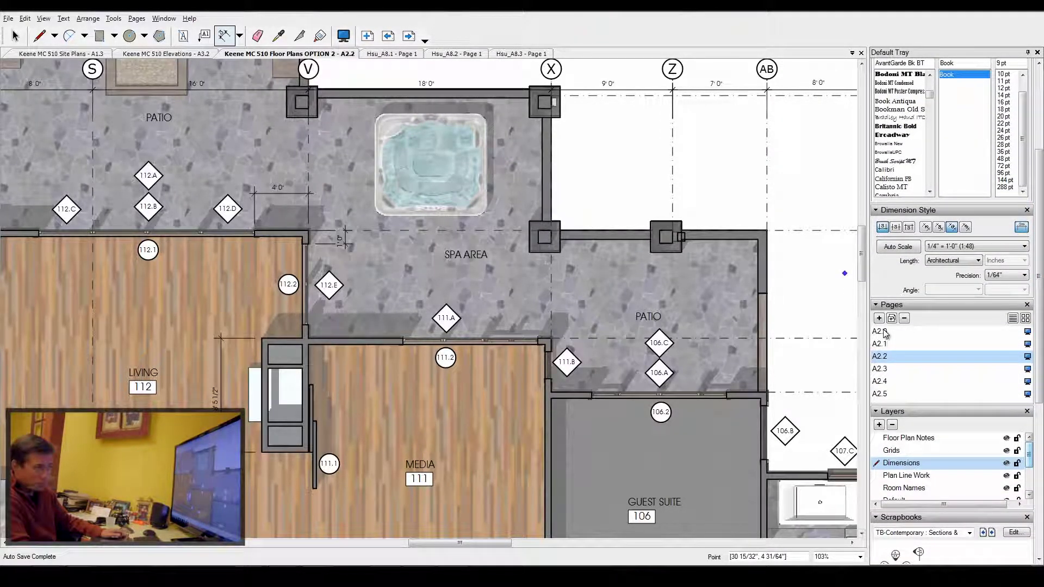
Page through sheets A2.0 to A2.5 using the Pages list and arrow keys.
left_click(885, 332)
scroll(715, 248, "down", 10)
scroll(718, 247, "down", 2)
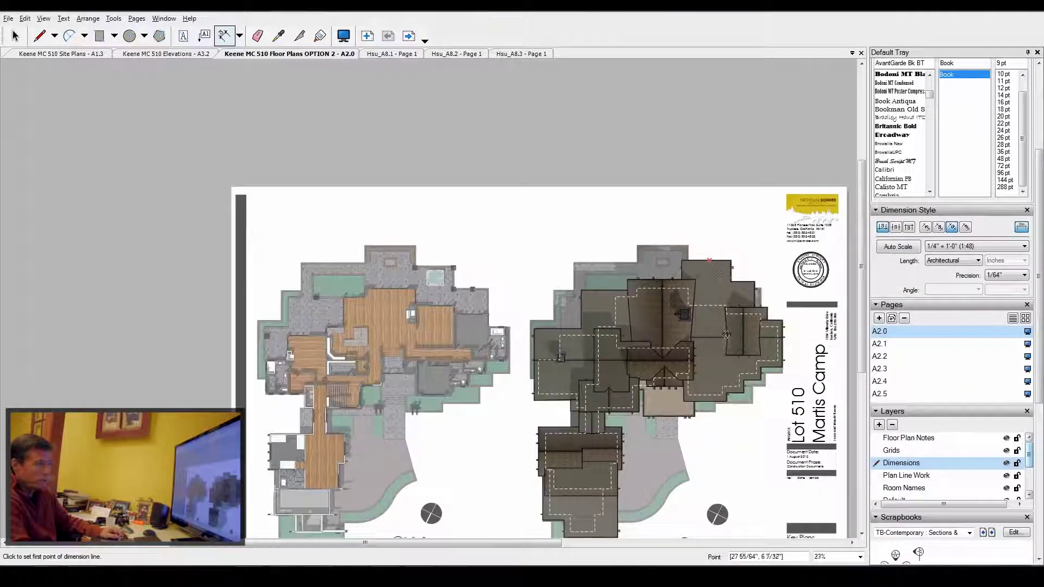
scroll(761, 353, "up", 3)
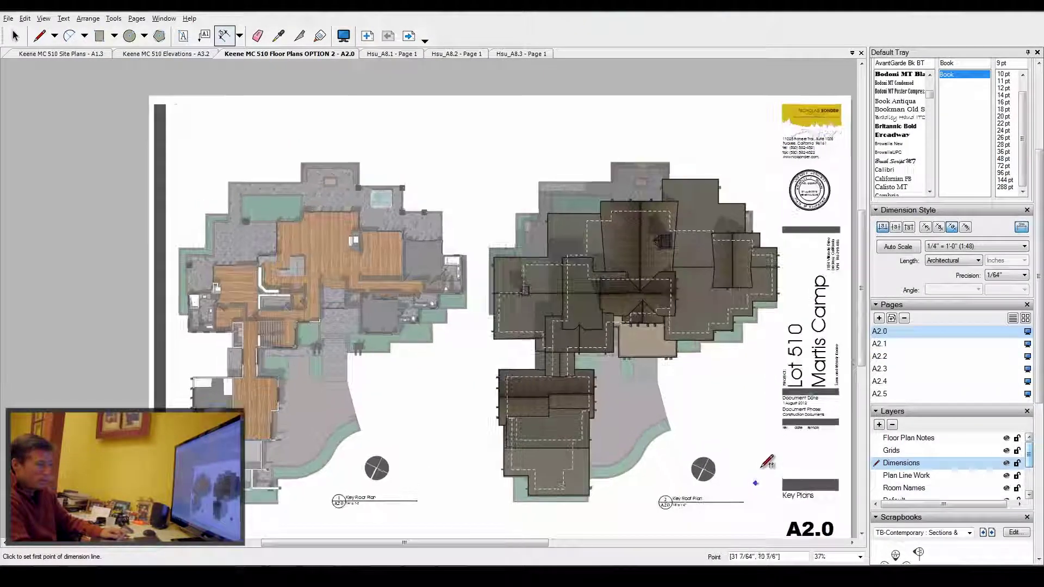
left_click(885, 344)
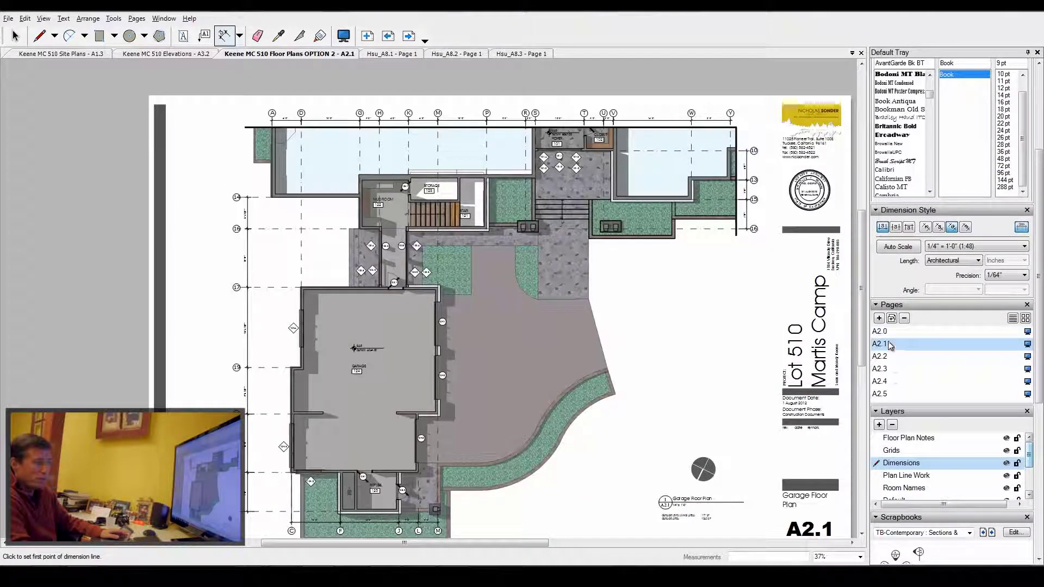
left_click(884, 357)
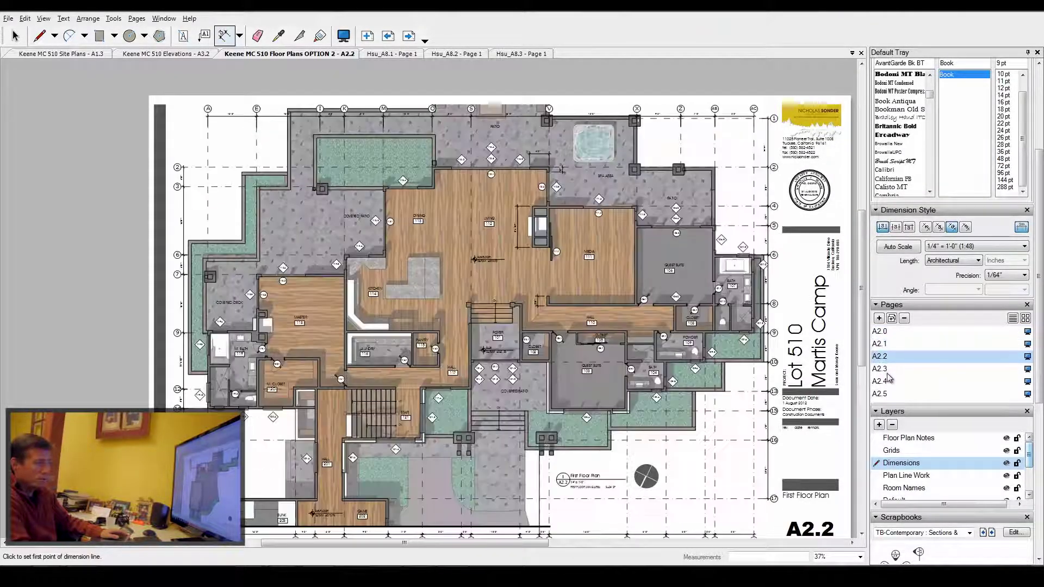
left_click(884, 369)
key("Down")
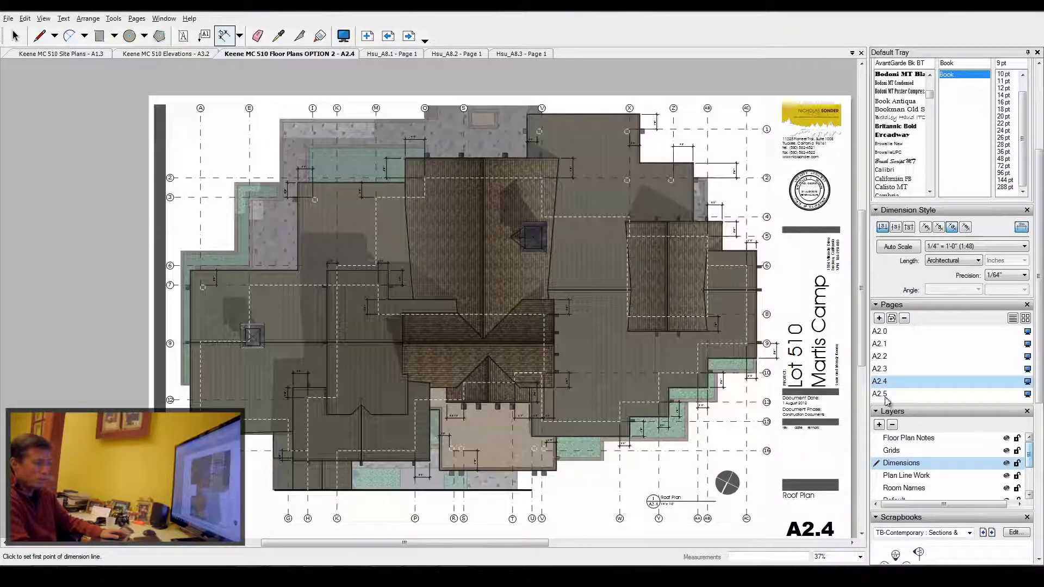
key("Down")
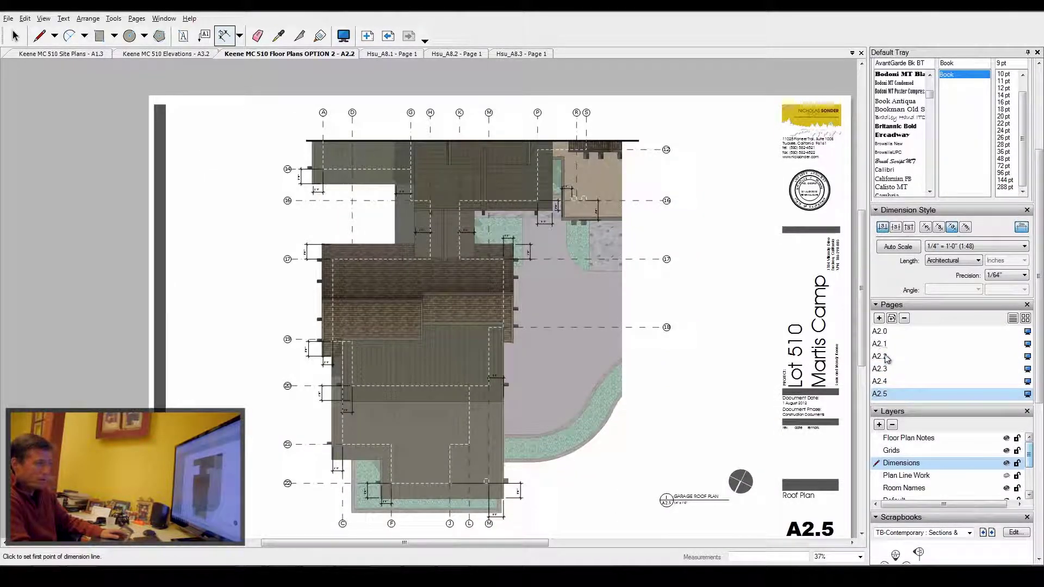
Step back to sheet A2.0, then page forward again to finish on A2.5.
left_click(884, 357)
left_click(886, 343)
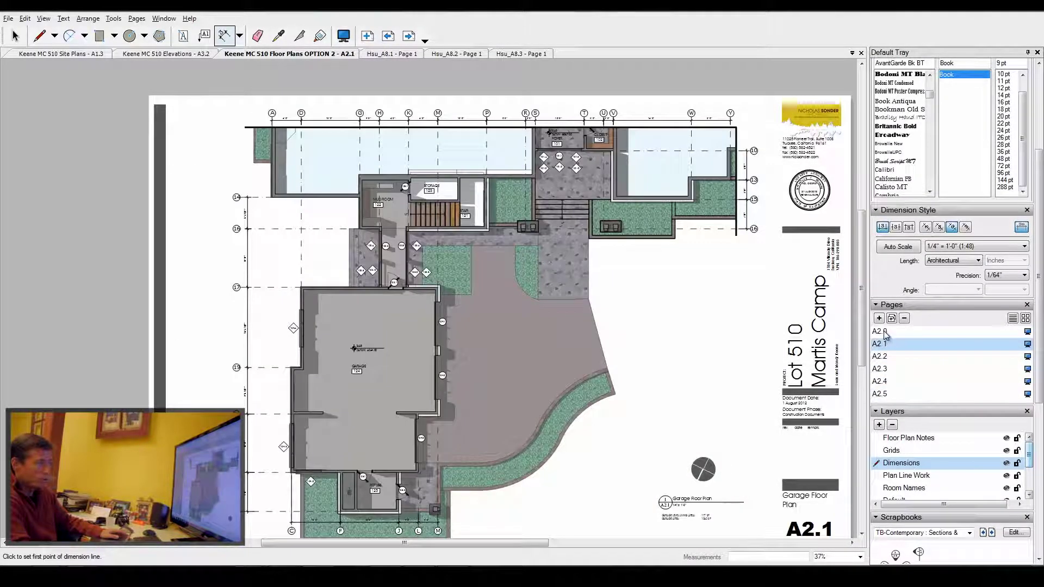
left_click(885, 331)
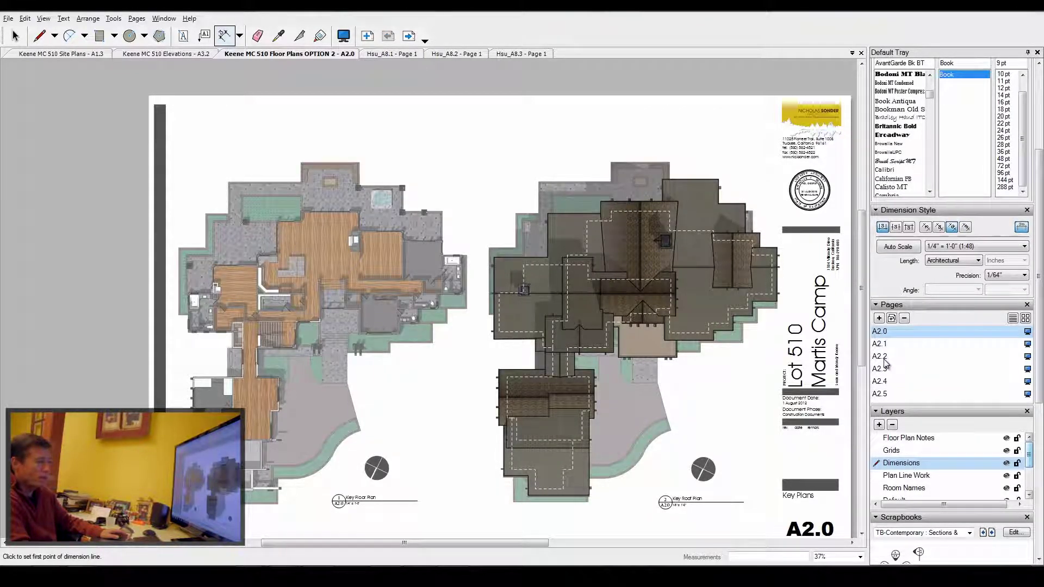
left_click(885, 344)
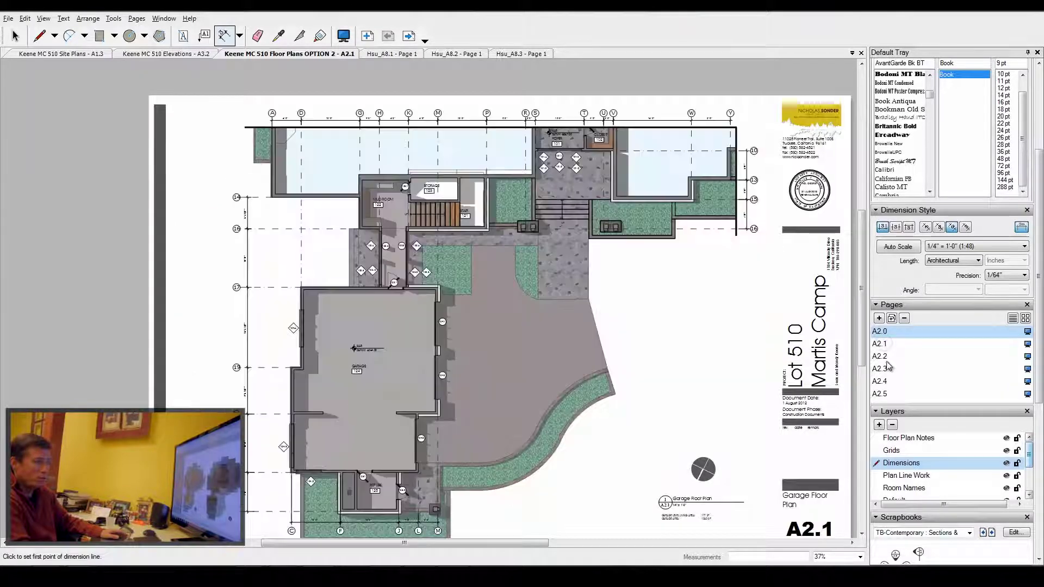
left_click(885, 357)
left_click(885, 370)
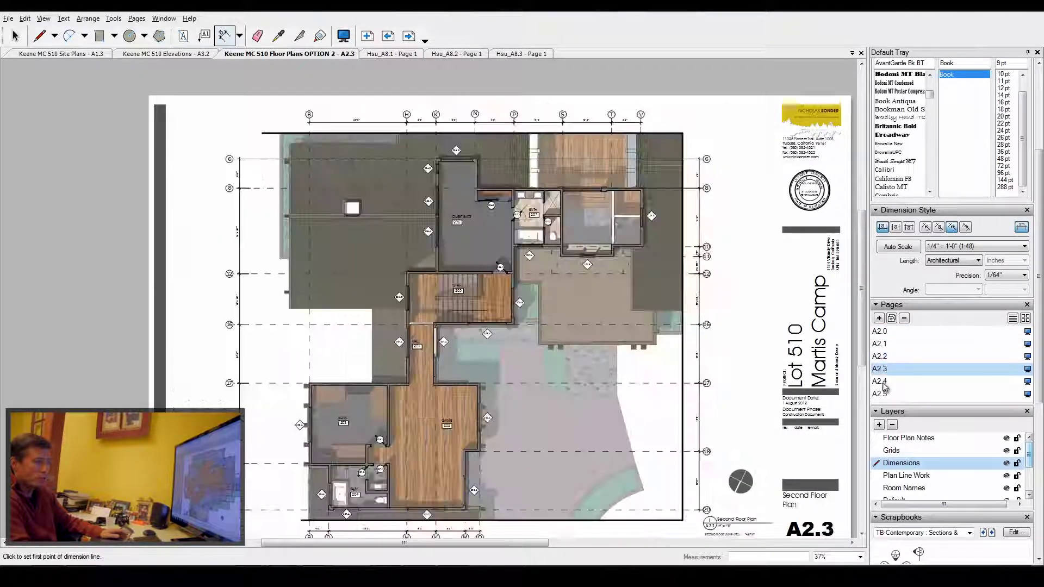
left_click(885, 382)
left_click(885, 395)
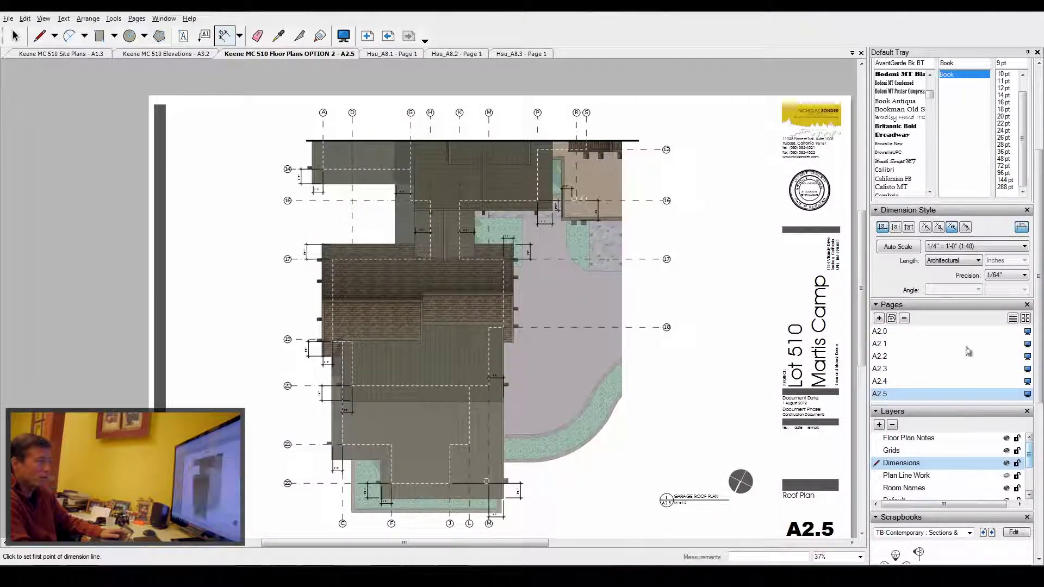
Collapse the Pages panel in the tray.
scroll(1040, 321, "down", 1)
scroll(1041, 321, "down", 2)
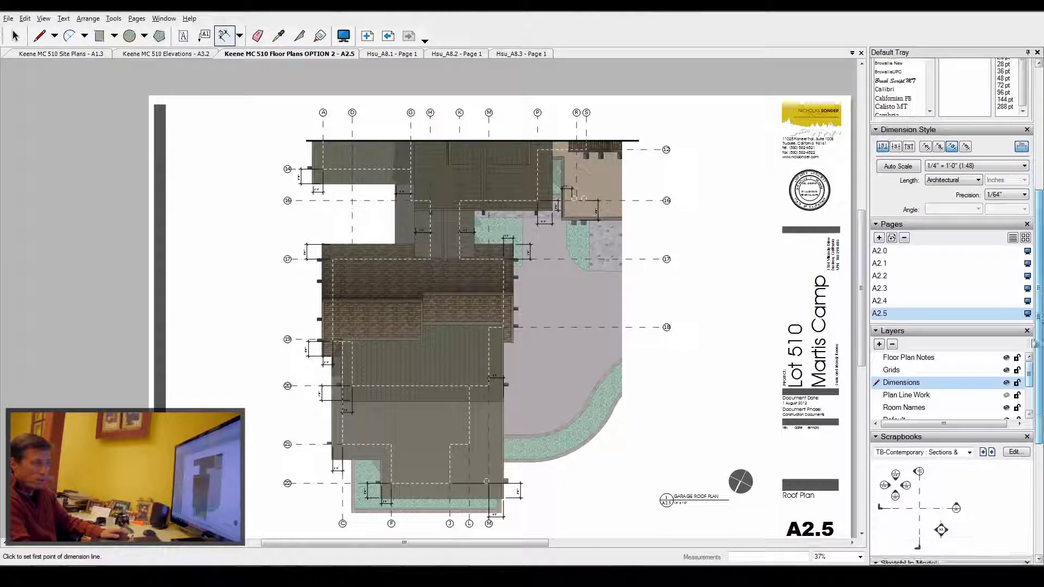
left_click(875, 228)
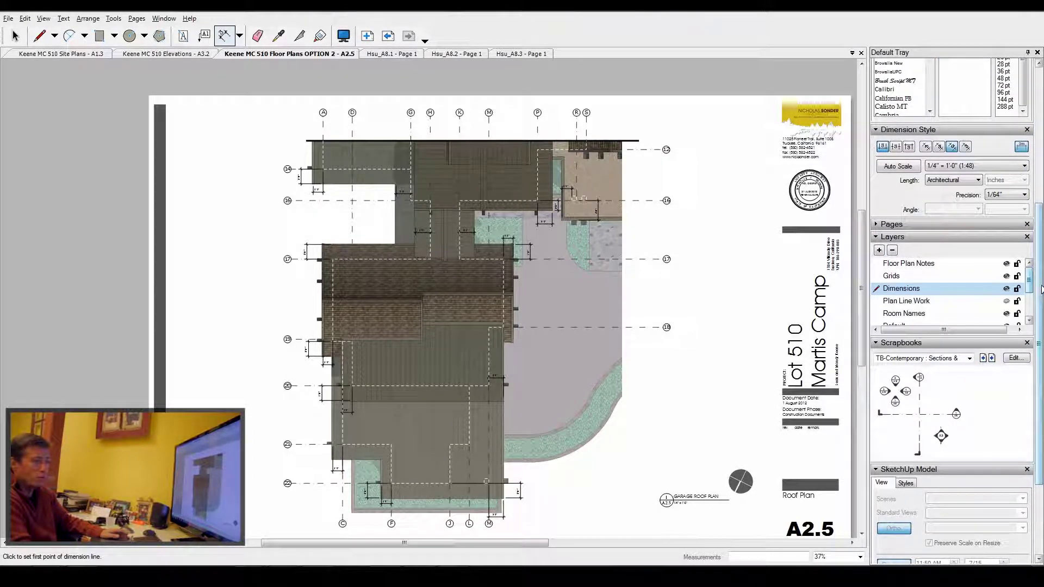
Scroll the Layers list down and lock the SU Model layer.
scroll(1042, 290, "down", 1)
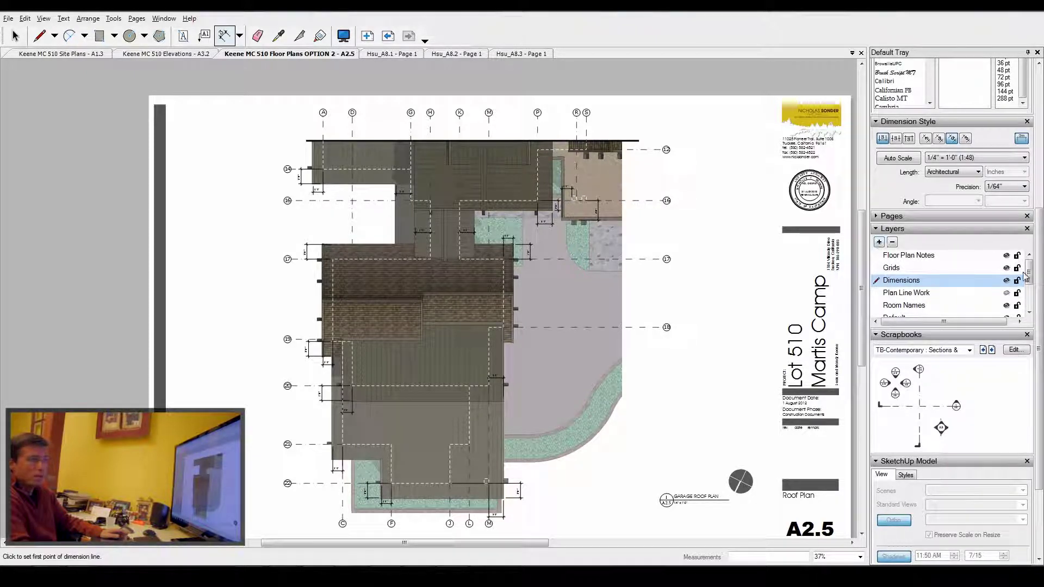
mouse_move(1031, 272)
left_mouse_down()
mouse_move(1033, 299)
mouse_move(1036, 265)
left_mouse_up()
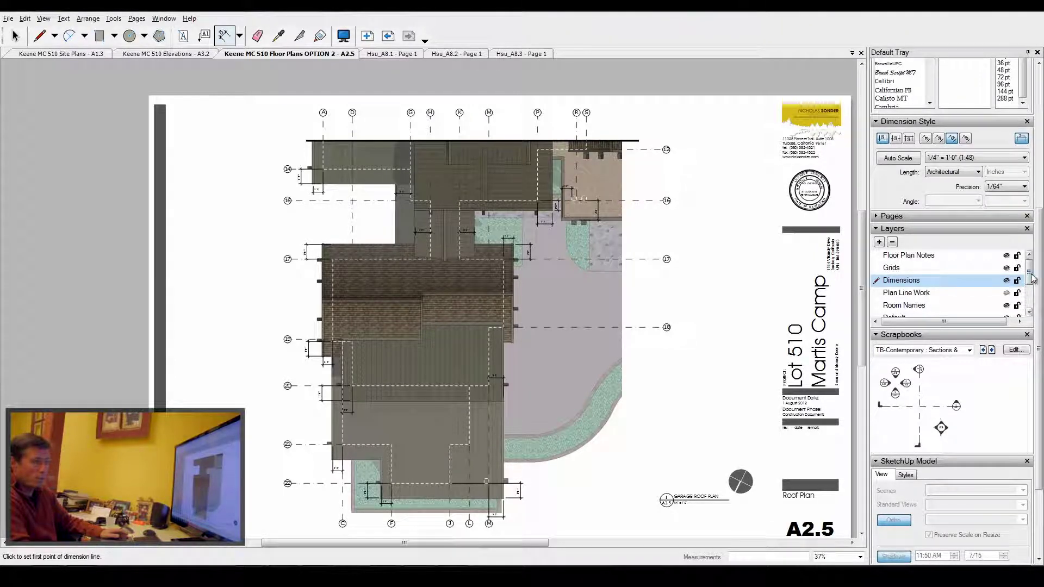
left_click_drag(1030, 272, 1032, 289)
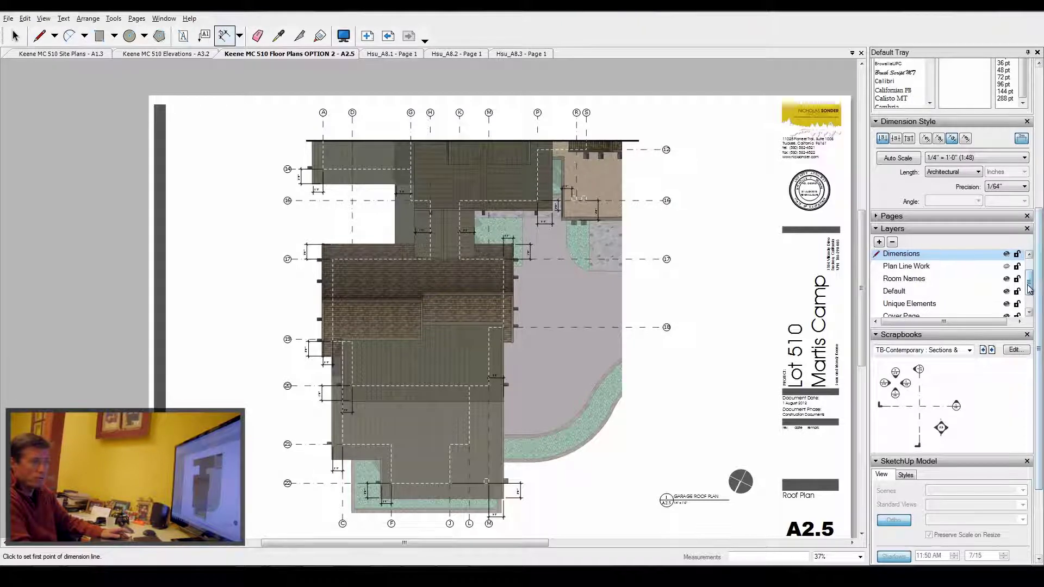
left_click_drag(1030, 287, 1030, 302)
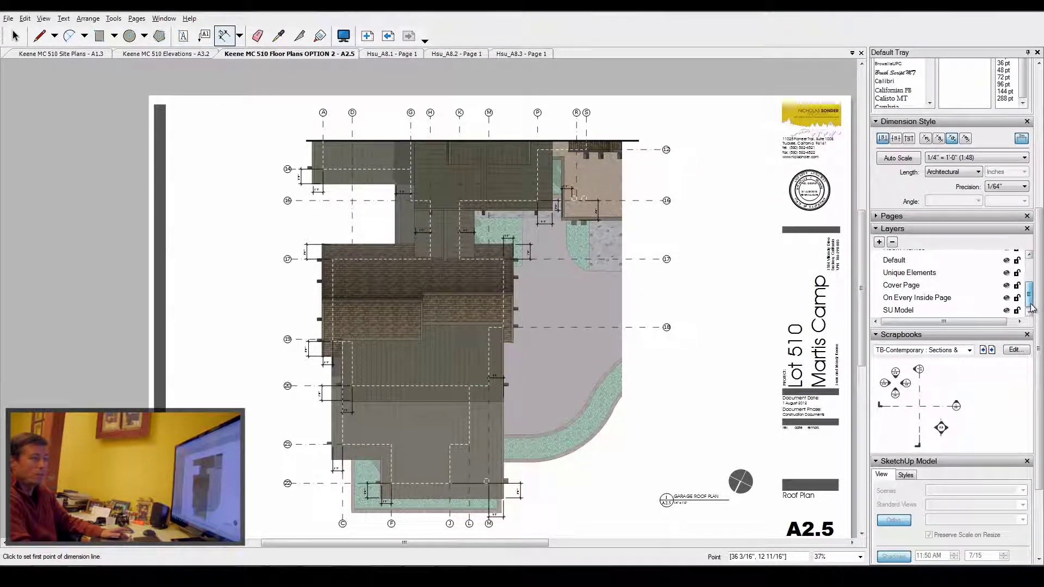
left_click(1017, 311)
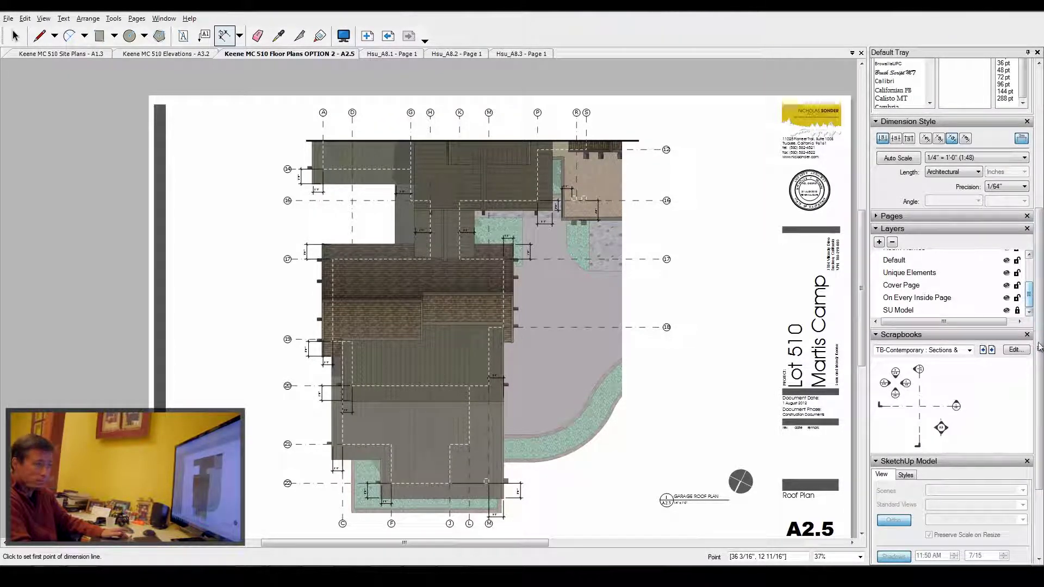
scroll(1039, 343, "down", 3)
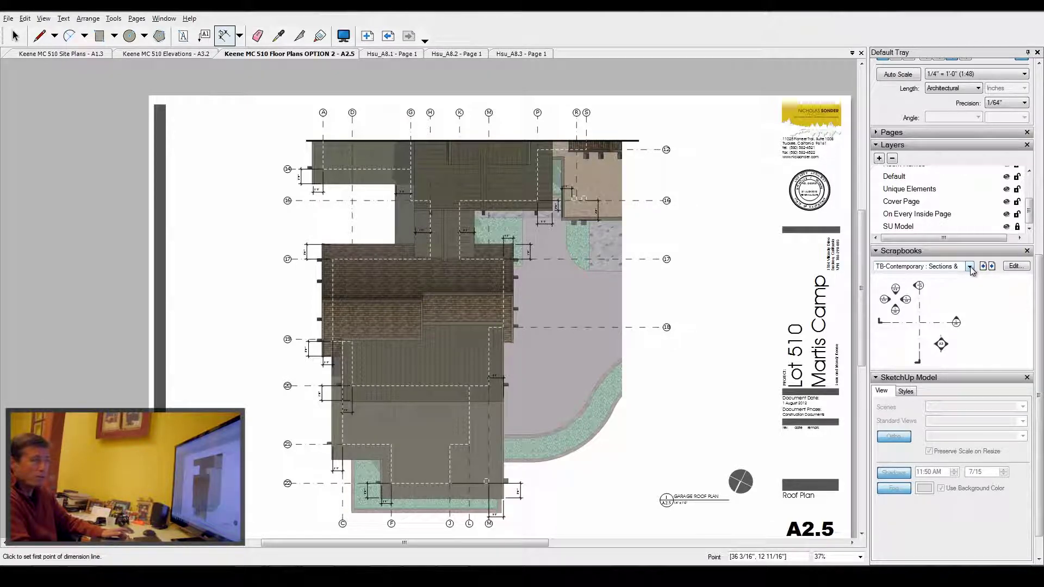
Make the SU Model layer active and unlocked, then select the roof plan viewport.
left_click(875, 253)
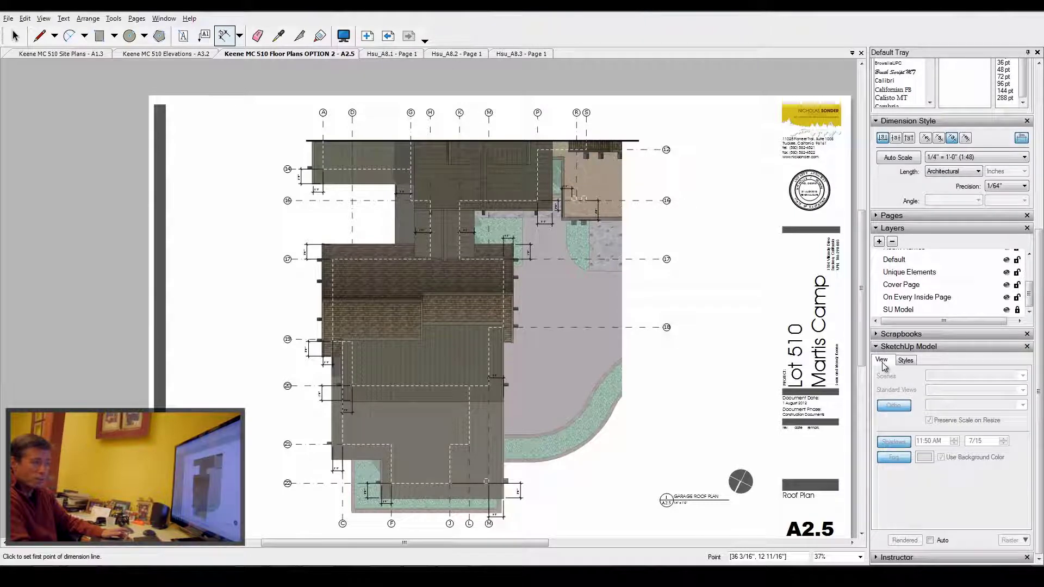
left_click(919, 310)
left_click(1016, 309)
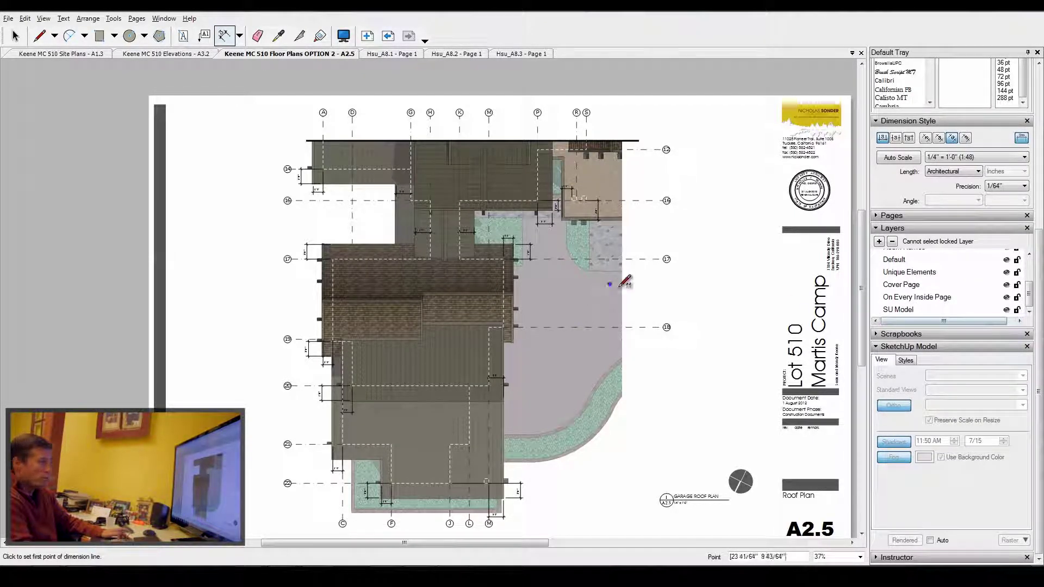
key("space")
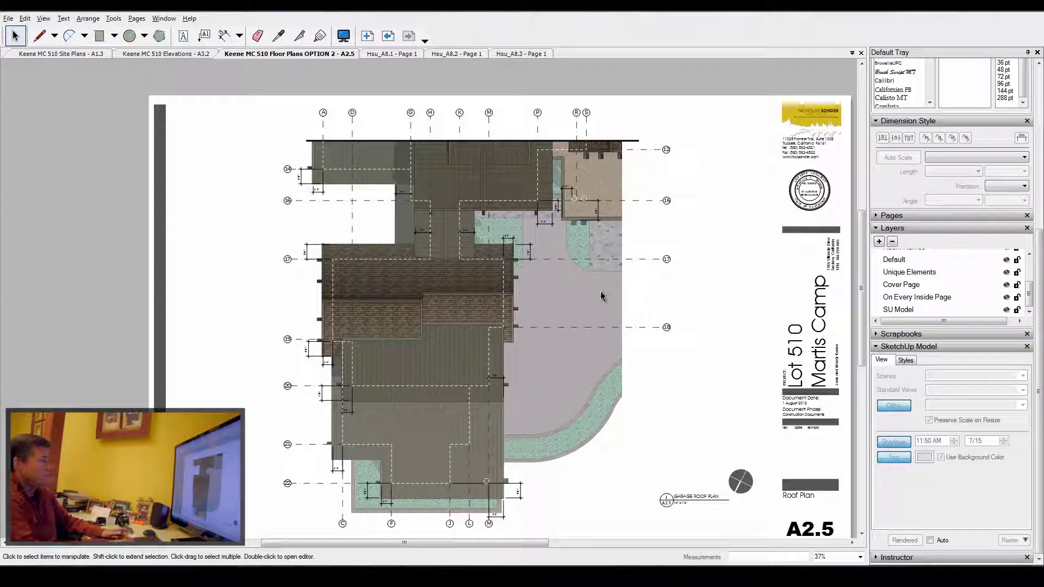
left_click(602, 296)
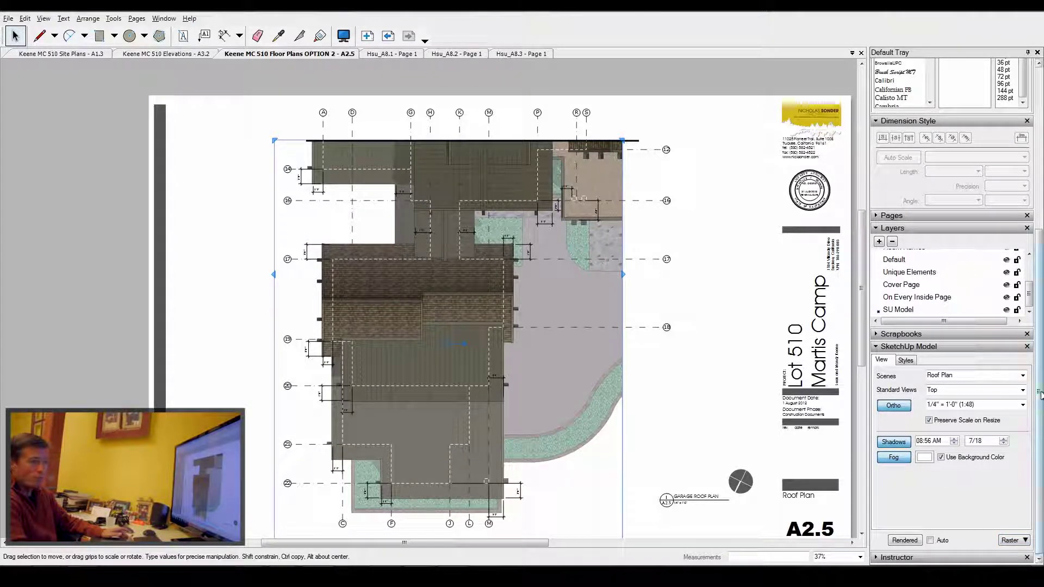
scroll(1040, 401, "up", 5)
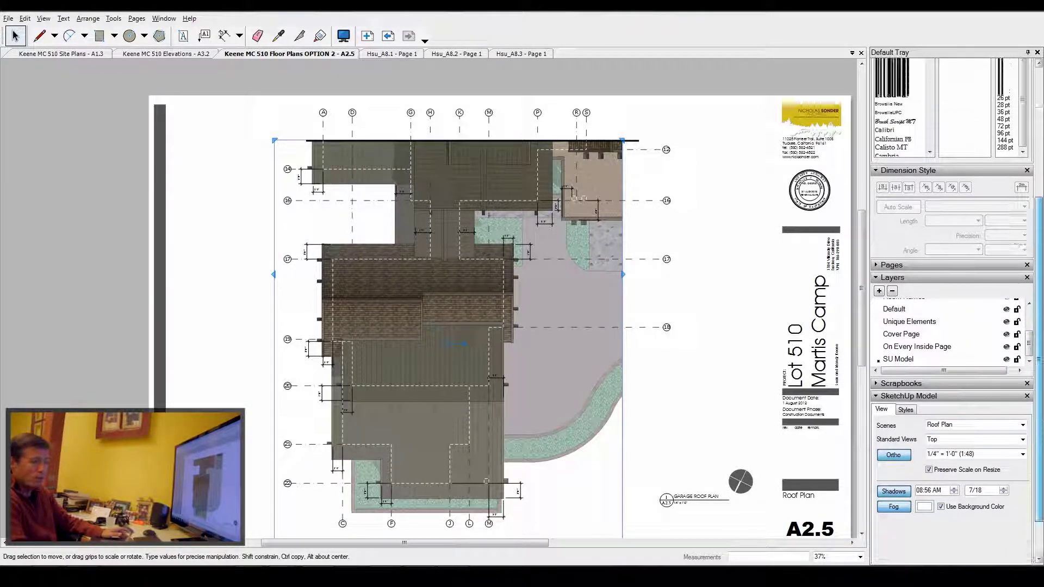
scroll(1041, 401, "up", 3)
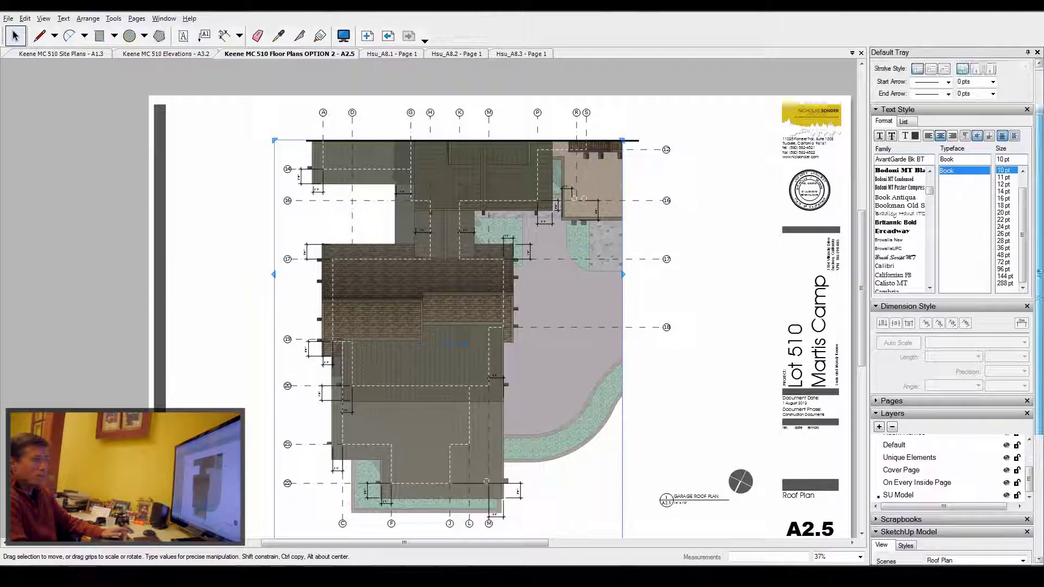
scroll(1039, 218, "up", 1)
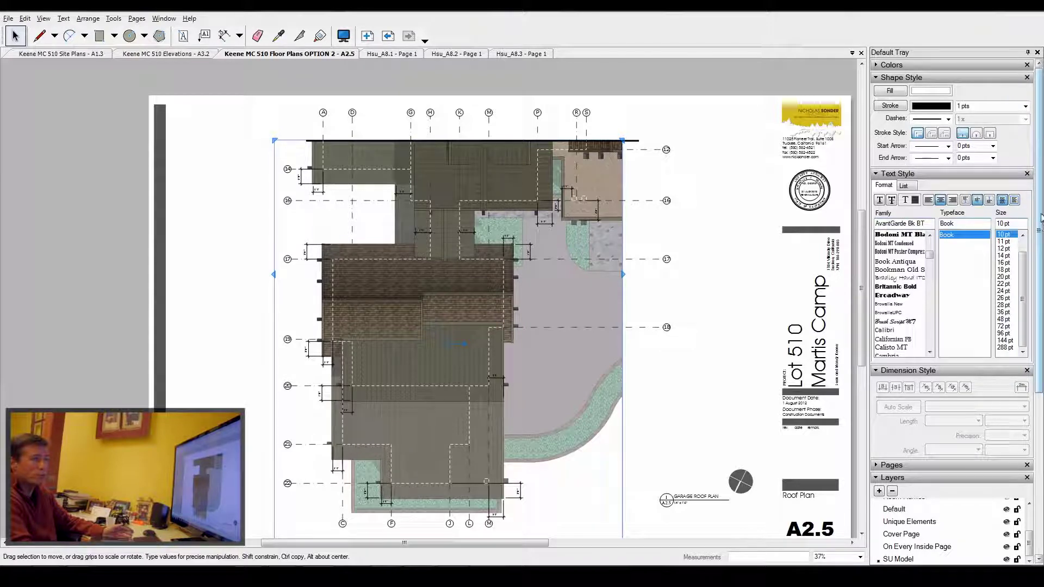
scroll(1036, 206, "down", 5)
scroll(1036, 206, "up", 5)
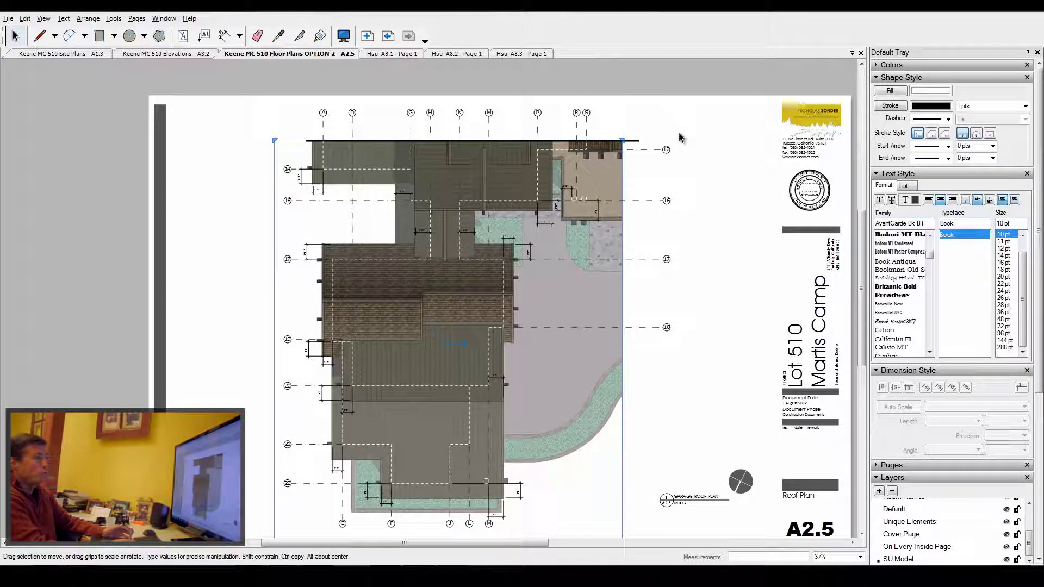
Select gridline 12's bubble together with its dashed line.
scroll(671, 136, "up", 4)
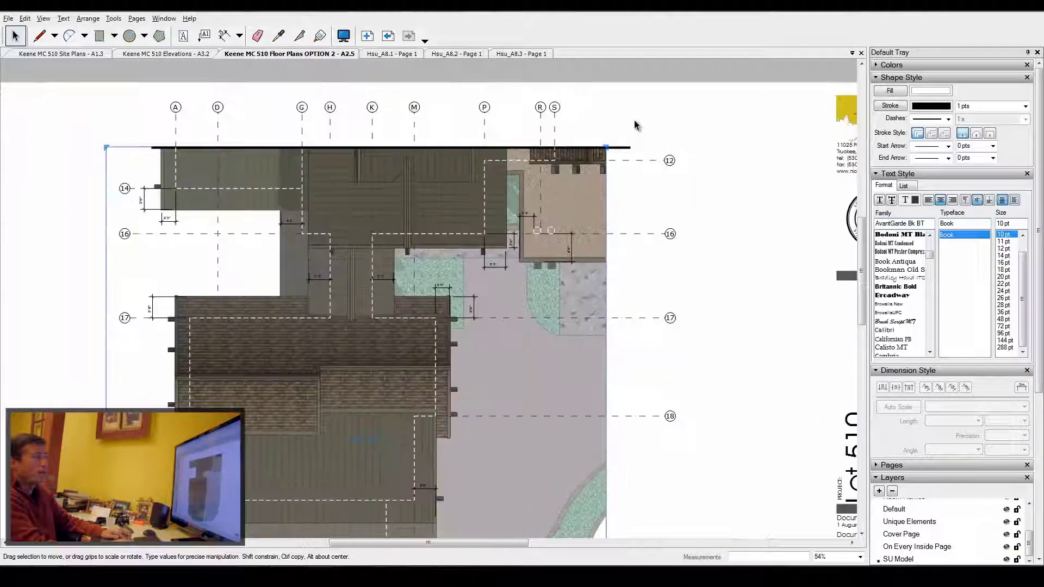
scroll(680, 147, "up", 3)
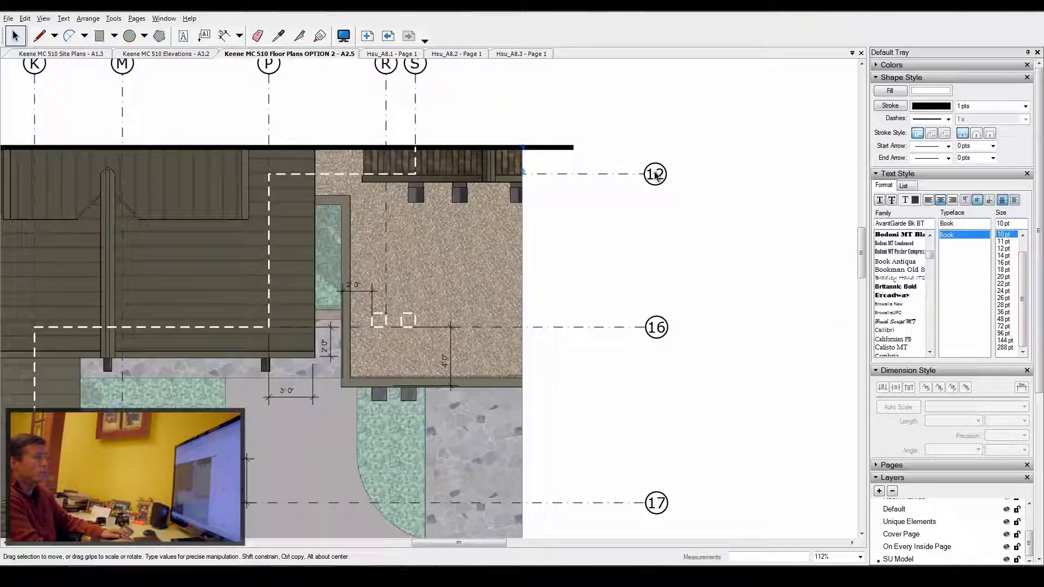
left_click(656, 184)
scroll(675, 165, "up", 7)
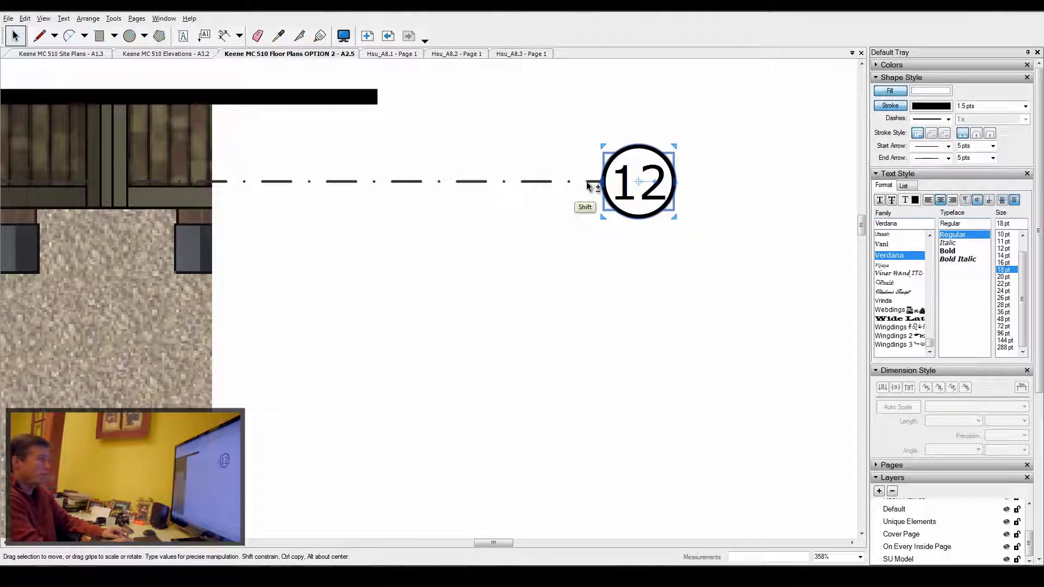
left_click(591, 197, "shift")
Drag gridline 12 and its bubble as one set, settling it at the plan's top.
scroll(704, 221, "down", 2)
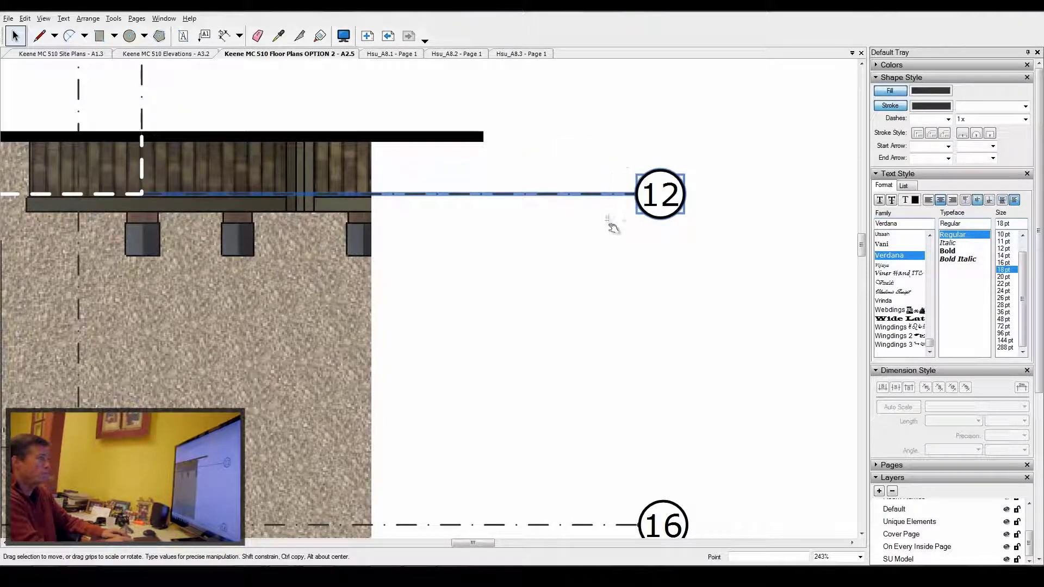
scroll(598, 245, "down", 3)
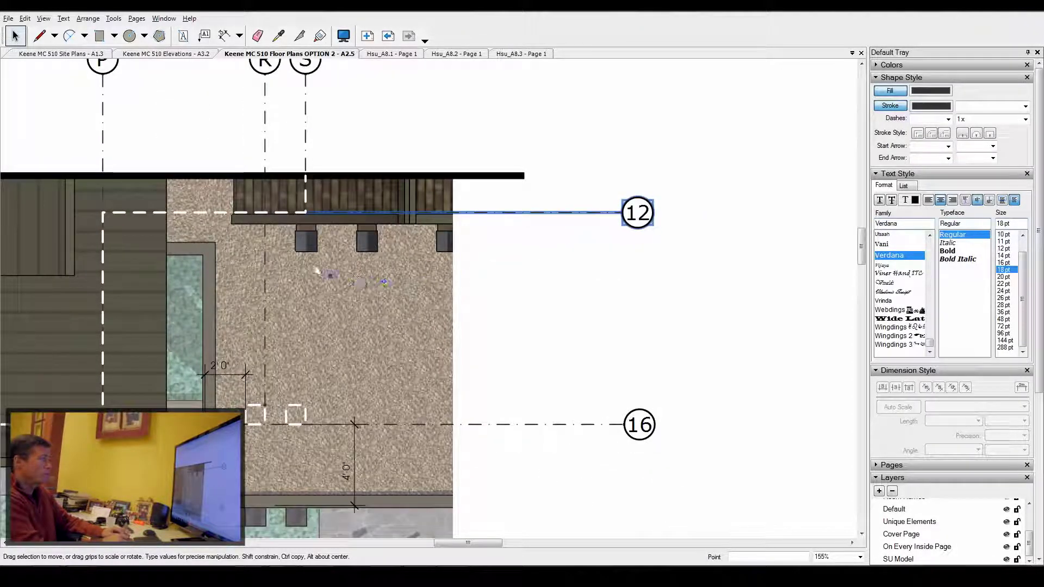
scroll(314, 210, "up", 2)
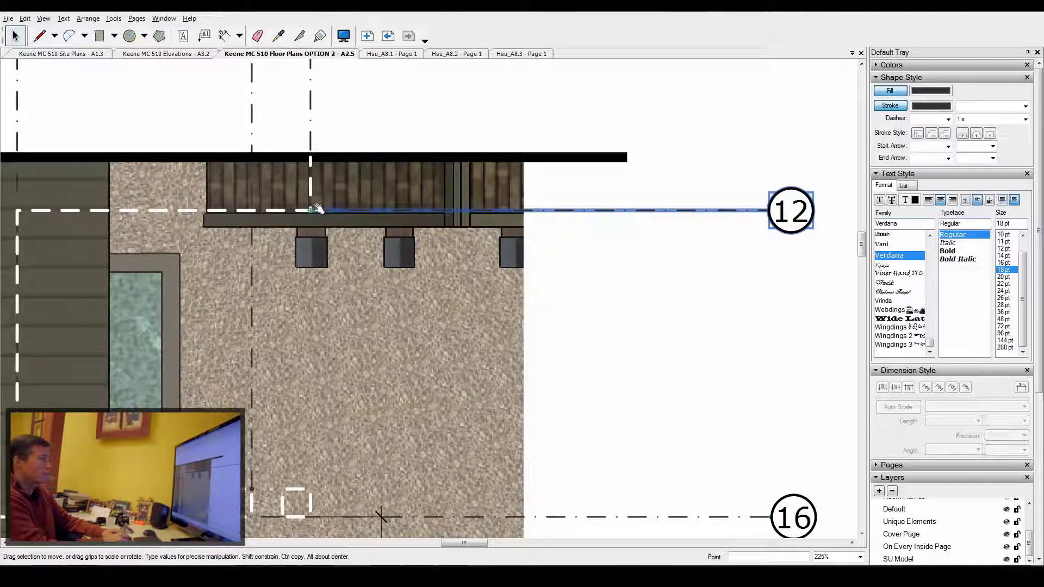
scroll(750, 160, "down", 2)
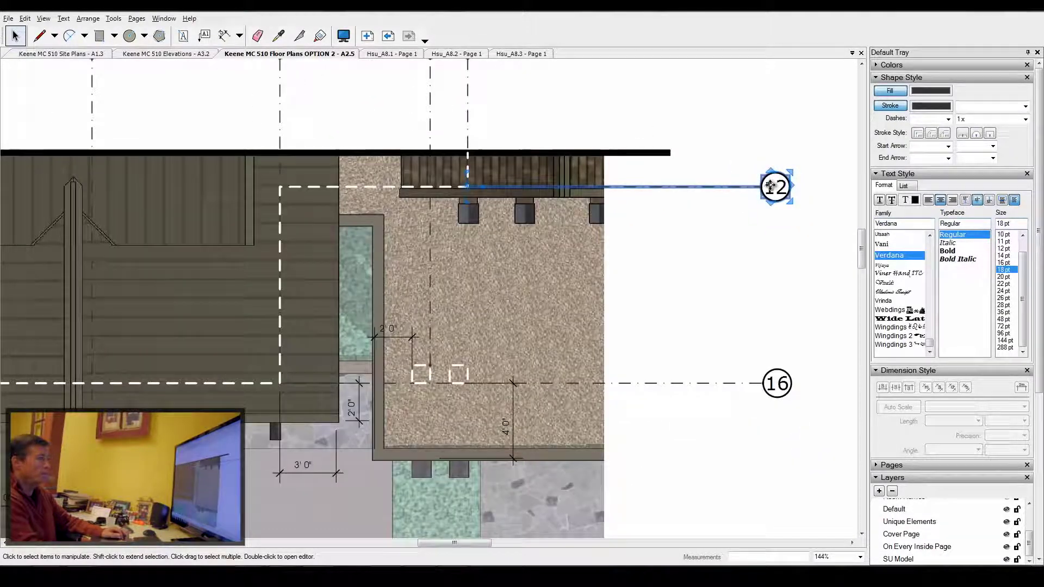
left_click_drag(771, 187, 772, 214)
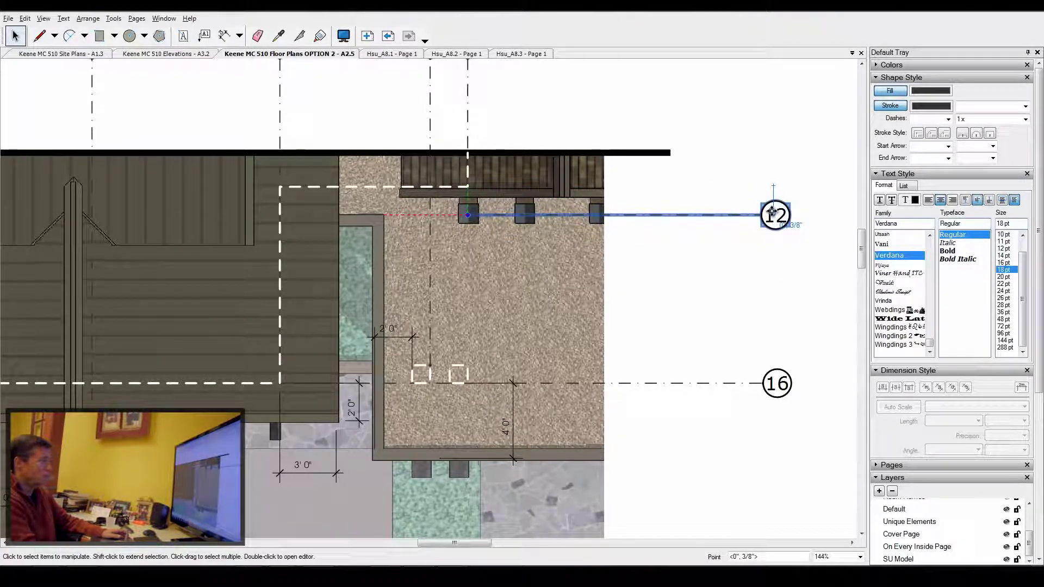
left_click_drag(771, 212, 774, 182)
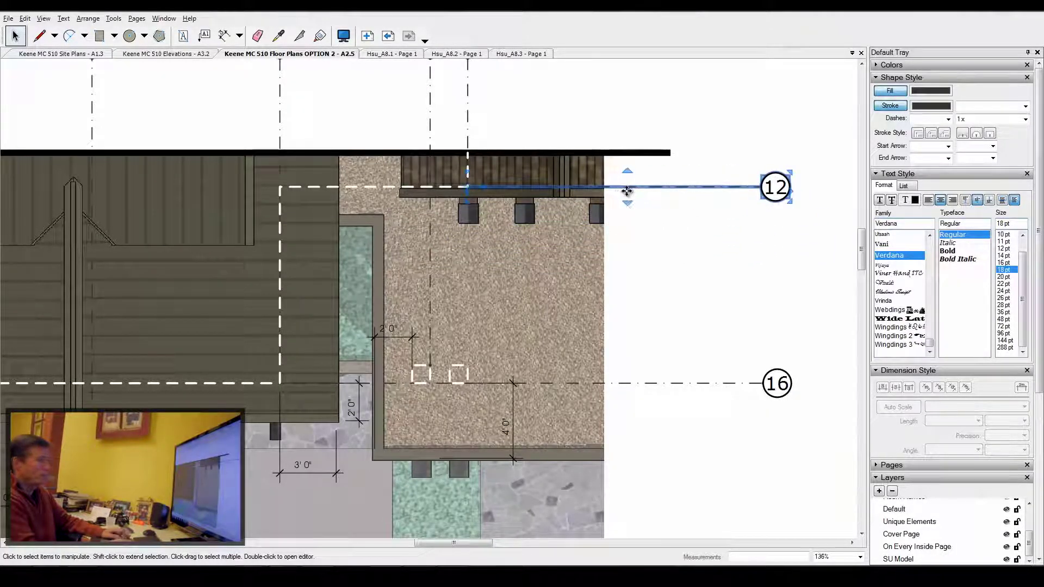
scroll(684, 191, "down", 6)
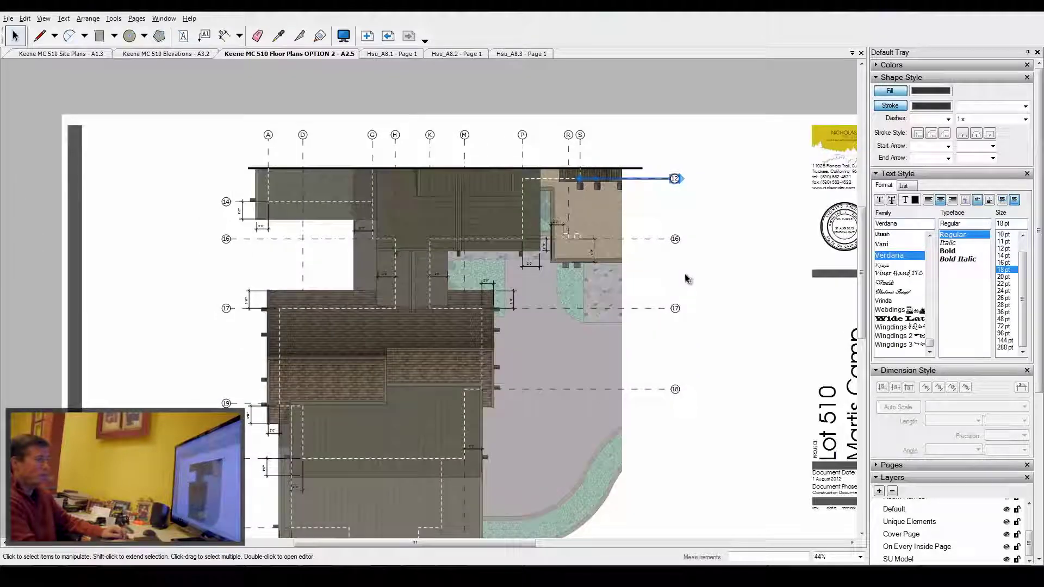
scroll(685, 272, "up", 5)
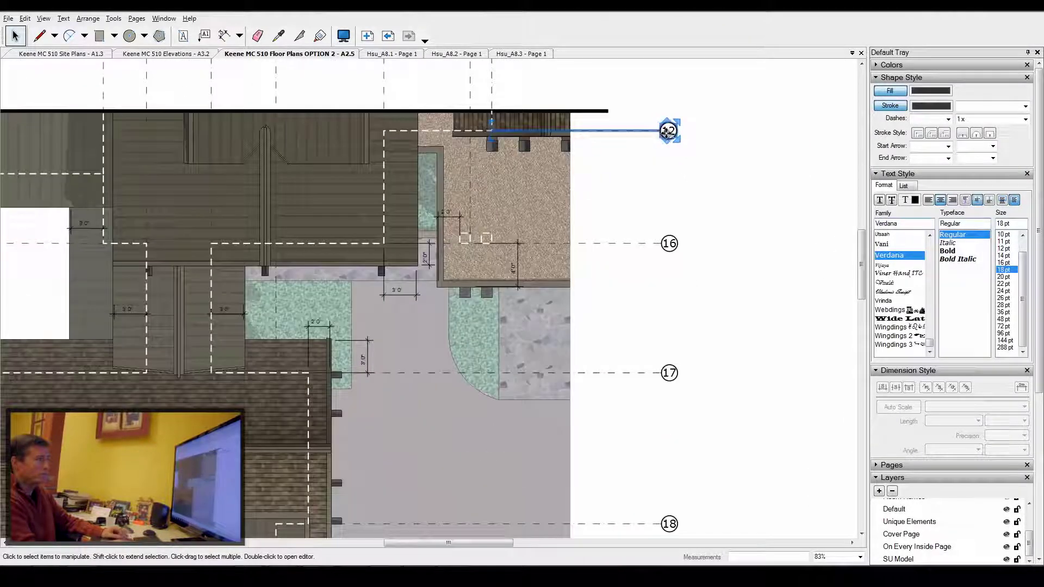
Copy gridline 12 down and drop the copy between gridlines 16 and 17.
key("ctrl")
left_click_drag(669, 132, 668, 173)
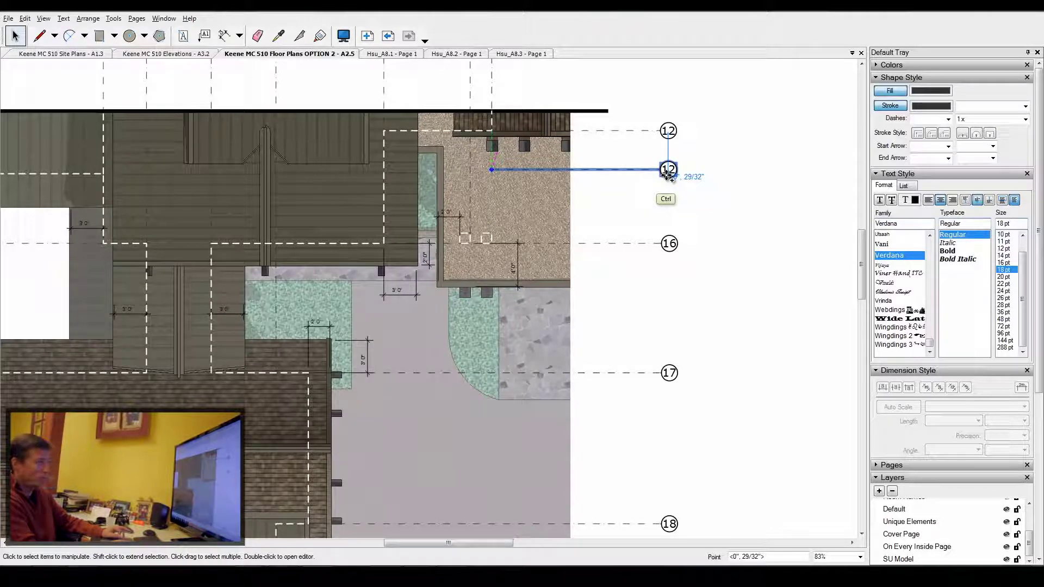
left_click_drag(668, 174, 669, 301, "ctrl")
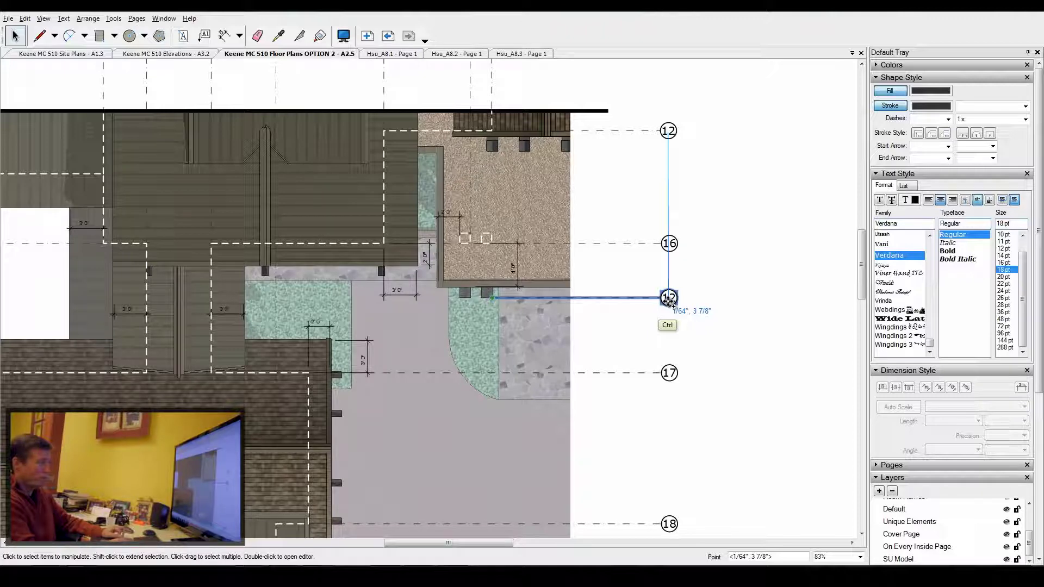
left_click_drag(669, 301, 670, 300, "ctrl")
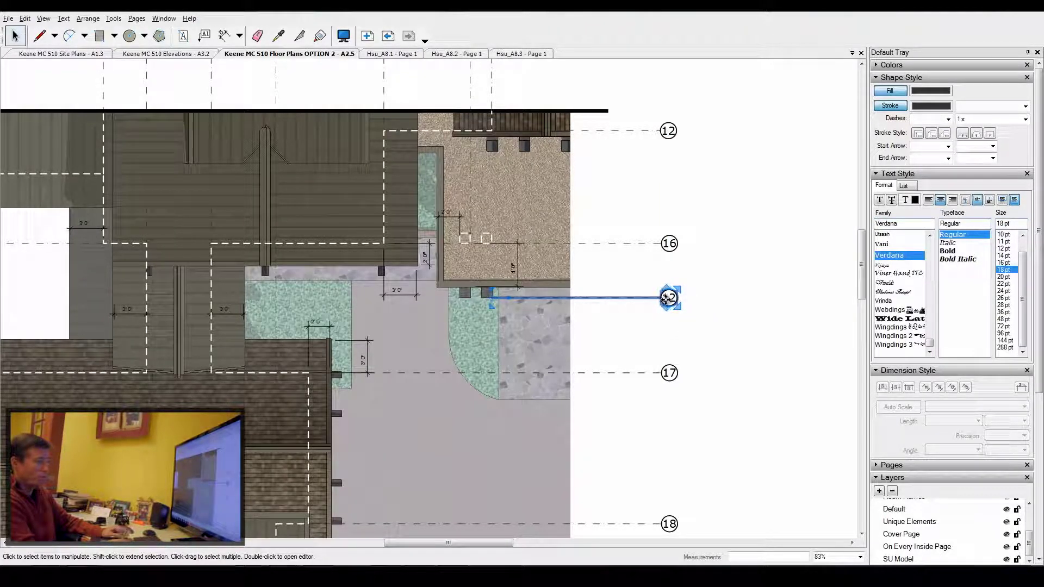
Pull out another gridline 12 copy and move it down toward gridline 18.
left_click_drag(669, 297, 720, 306, "ctrl")
scroll(727, 156, "down", 3)
scroll(726, 313, "up", 4)
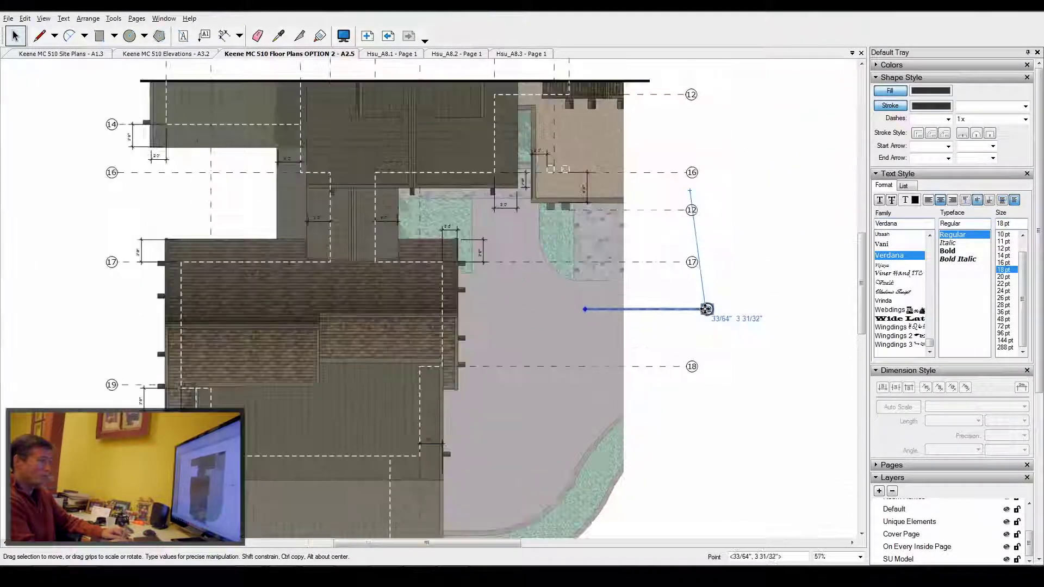
scroll(522, 321, "up", 3)
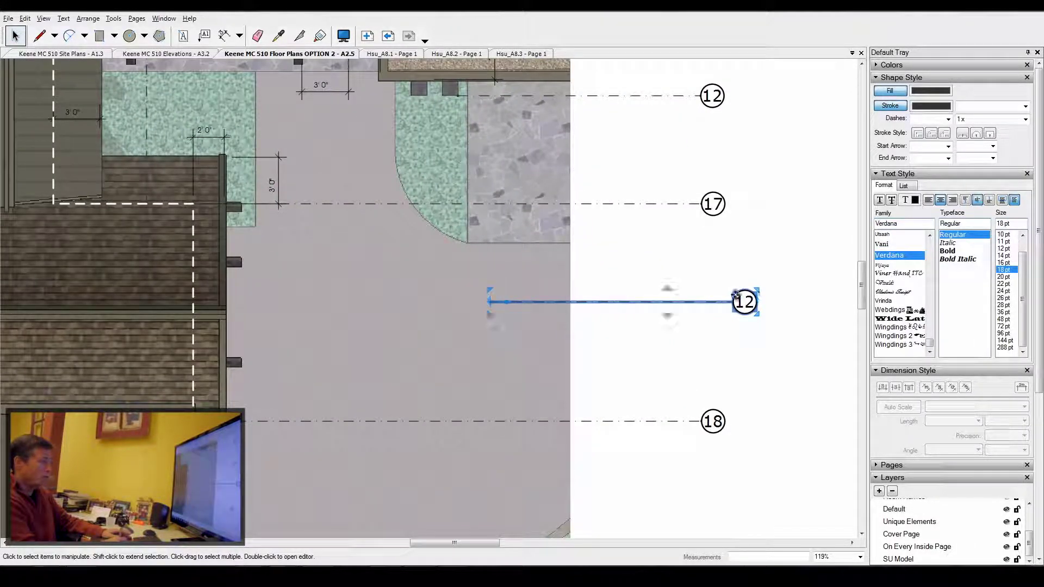
left_click_drag(721, 323, 577, 340)
Rotate the second copy to vertical beside the lower roof's right edge.
scroll(625, 299, "down", 2)
scroll(544, 375, "up", 2)
scroll(577, 339, "down", 3)
scroll(430, 317, "up", 3)
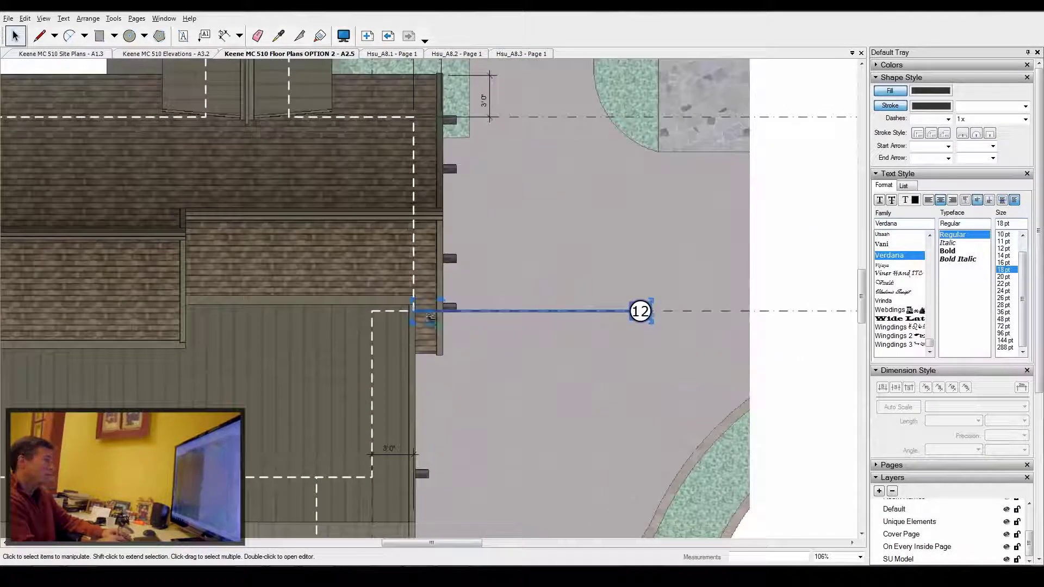
left_click_drag(431, 311, 435, 384)
scroll(412, 382, "down", 3)
scroll(588, 269, "down", 4)
scroll(452, 481, "up", 2)
scroll(514, 413, "up", 2)
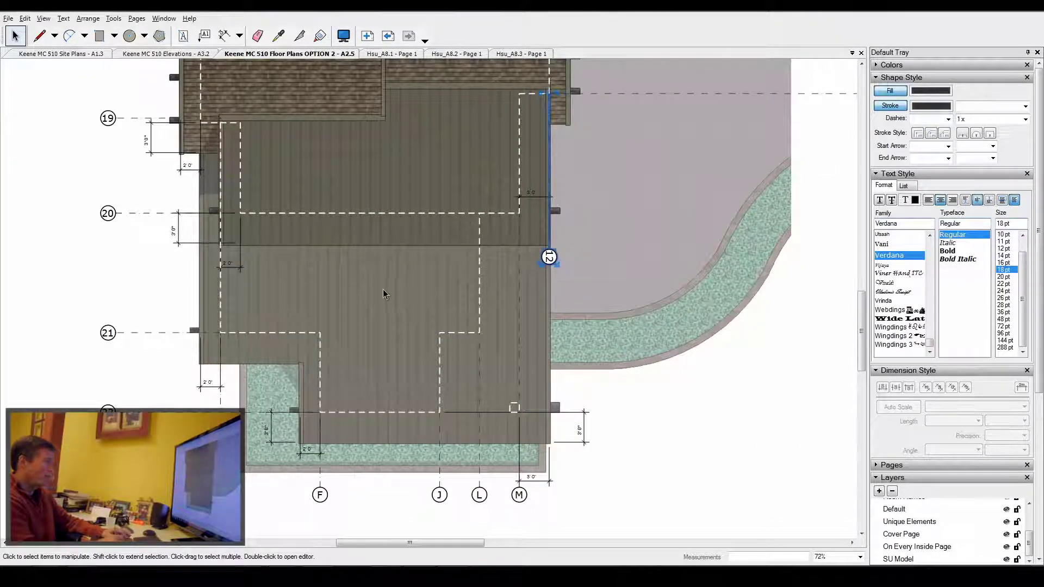
scroll(566, 373, "down", 2)
scroll(566, 373, "up", 6)
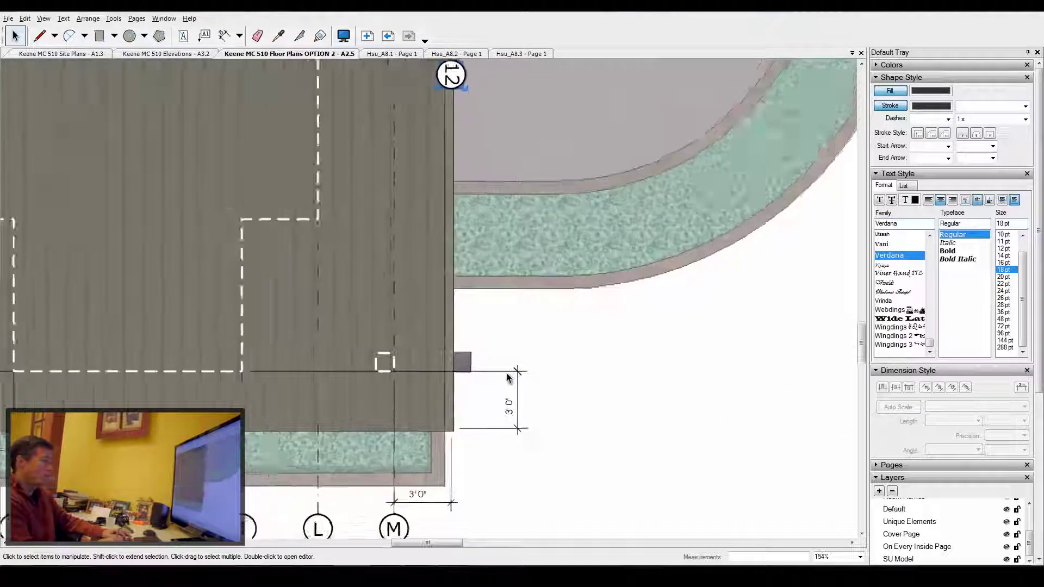
Lengthen the vertical 3'0" dimension's extension lines to the right.
left_click(508, 375)
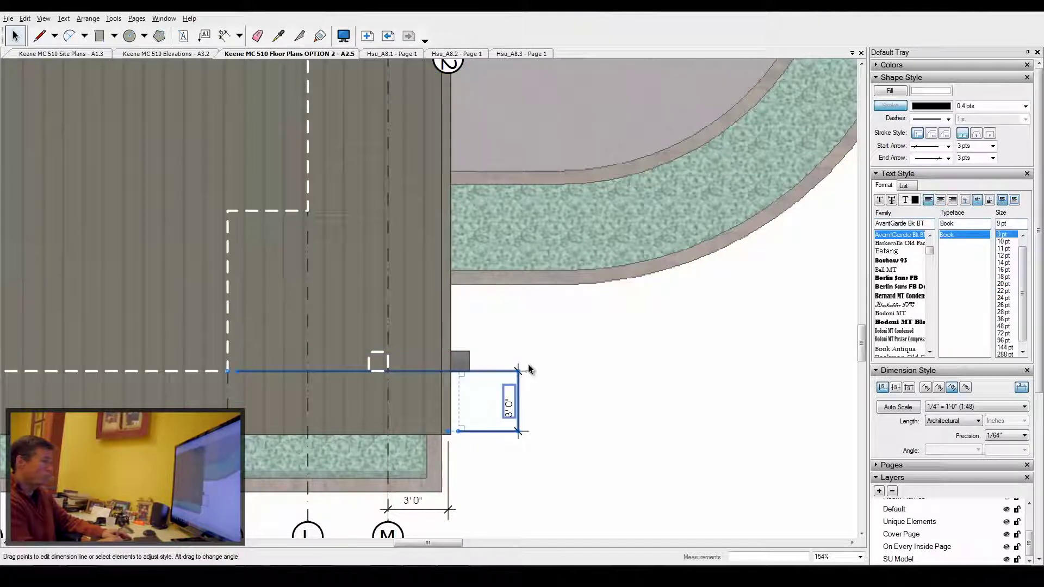
left_click_drag(518, 372, 588, 363)
scroll(693, 275, "down", 3)
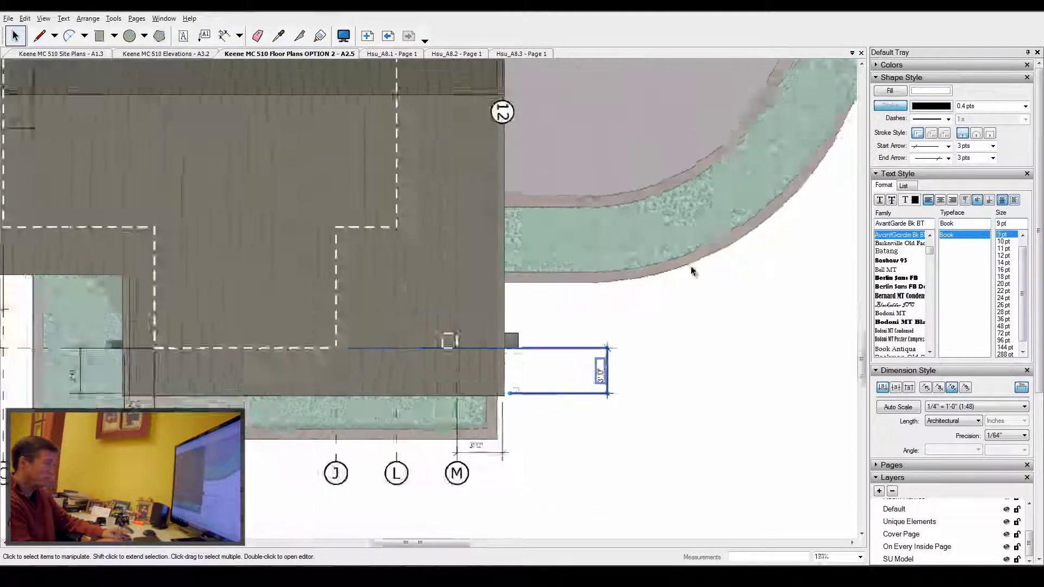
scroll(281, 376, "up", 5)
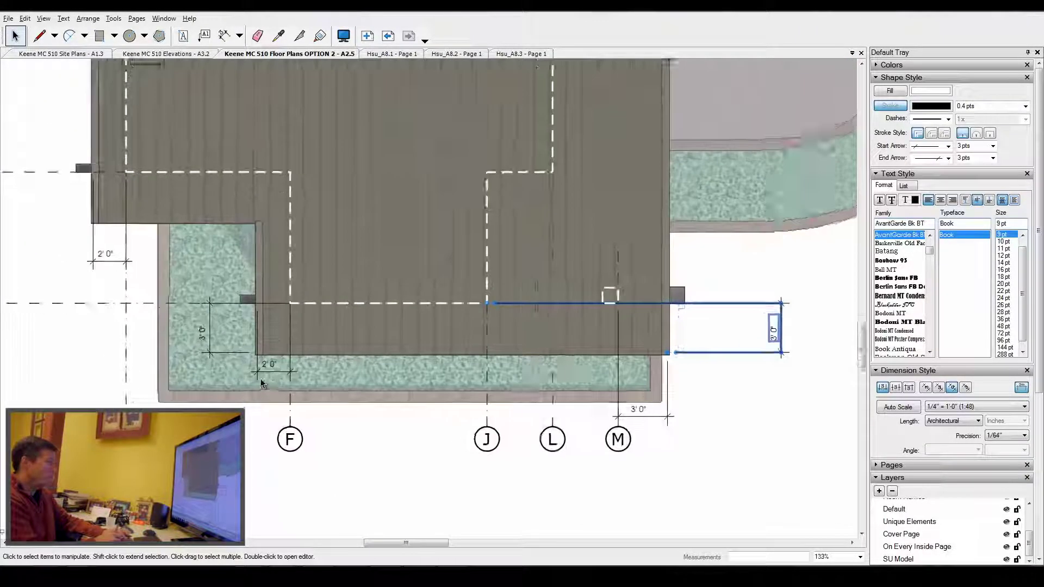
Lower the 2'0" dimension near gridline F to line up with the 3'0" one.
double_click(290, 372)
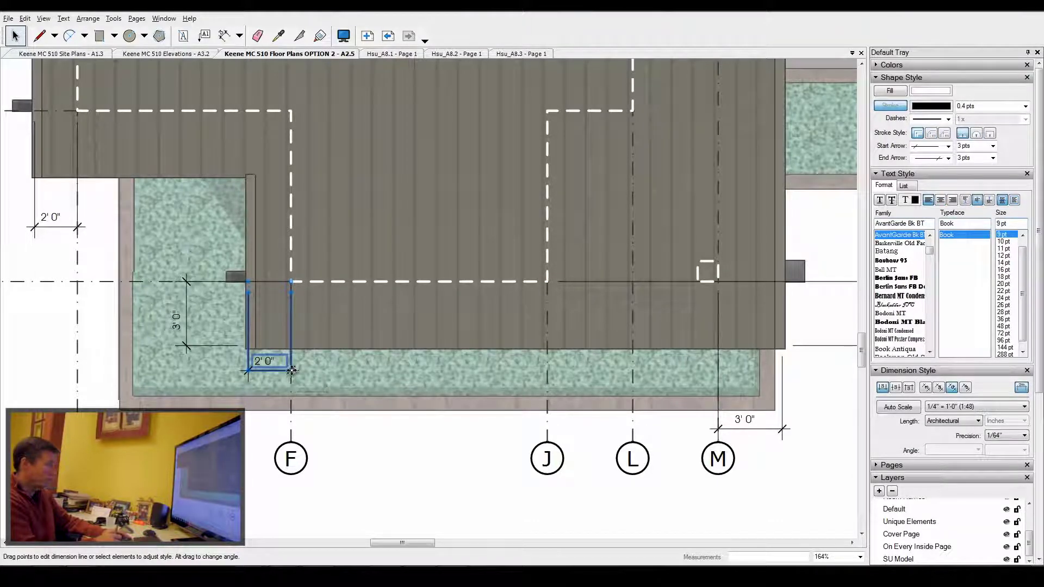
left_click_drag(292, 371, 315, 408)
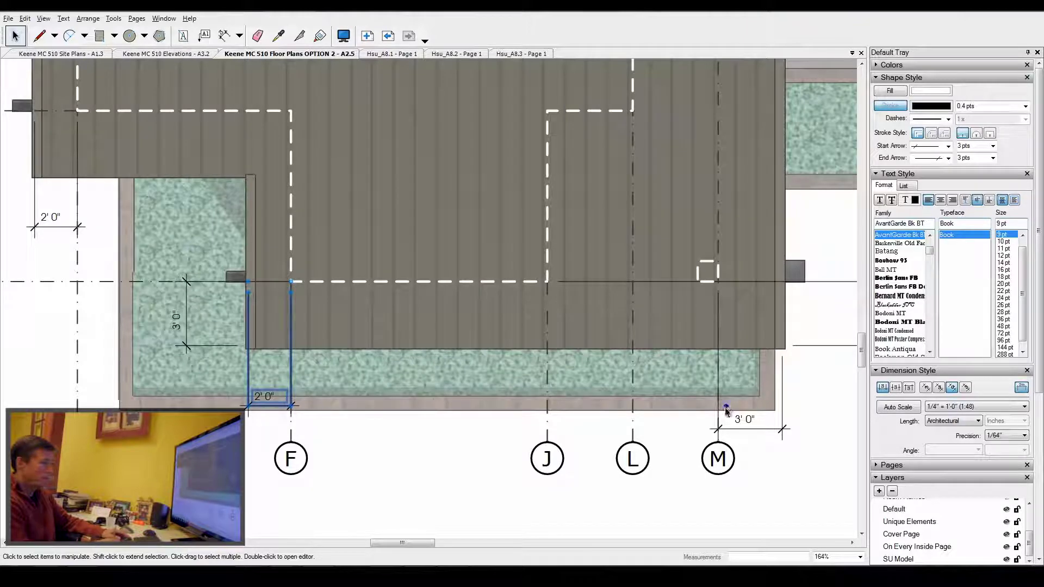
left_click_drag(726, 414, 718, 431)
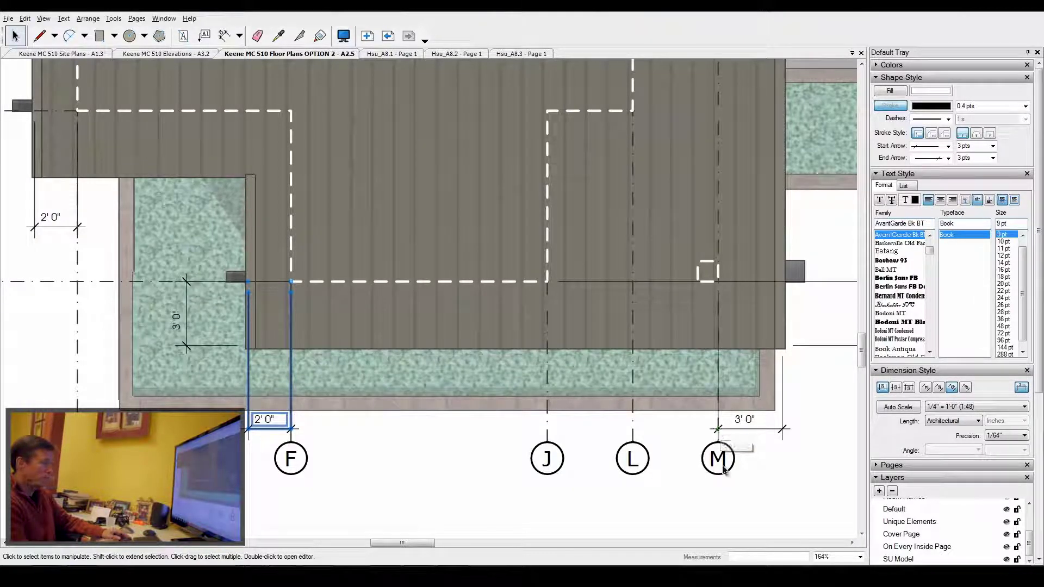
scroll(551, 449, "down", 2)
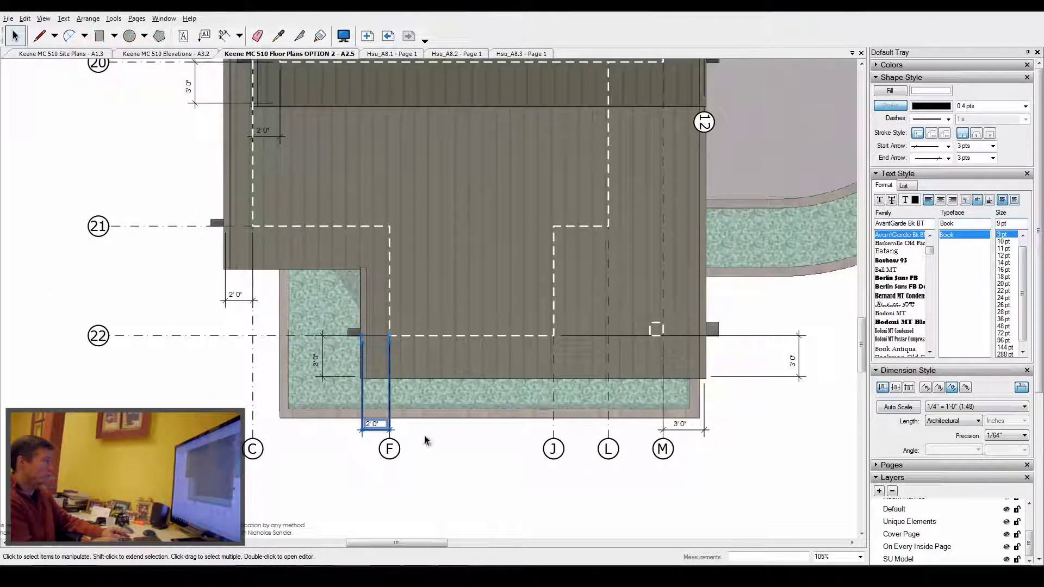
scroll(433, 449, "down", 2)
Move the vertical 3' 0" dimension at gridline 22 left, past gridline C.
scroll(373, 416, "up", 2)
left_click(373, 399)
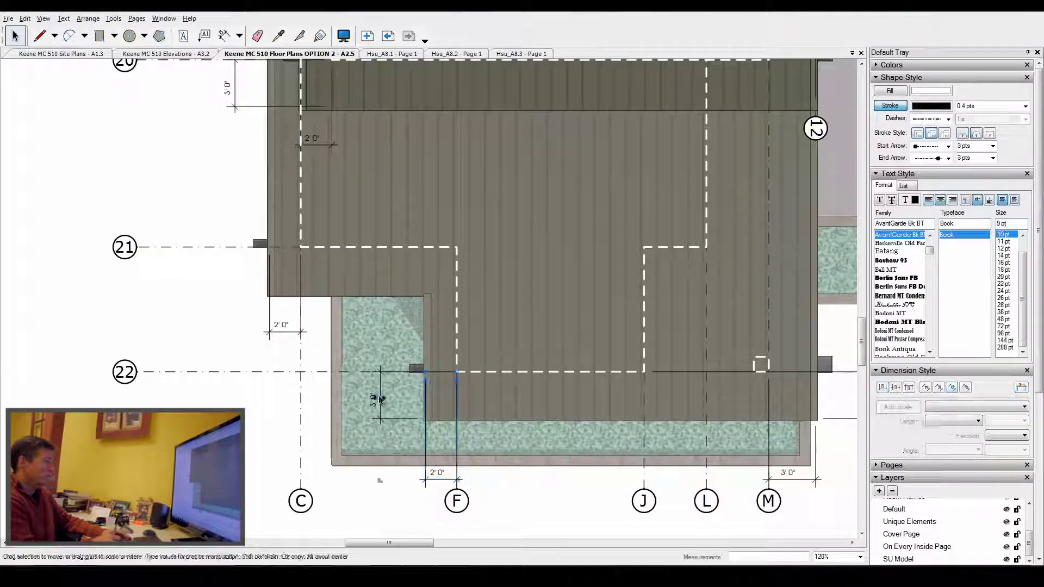
left_click(380, 382)
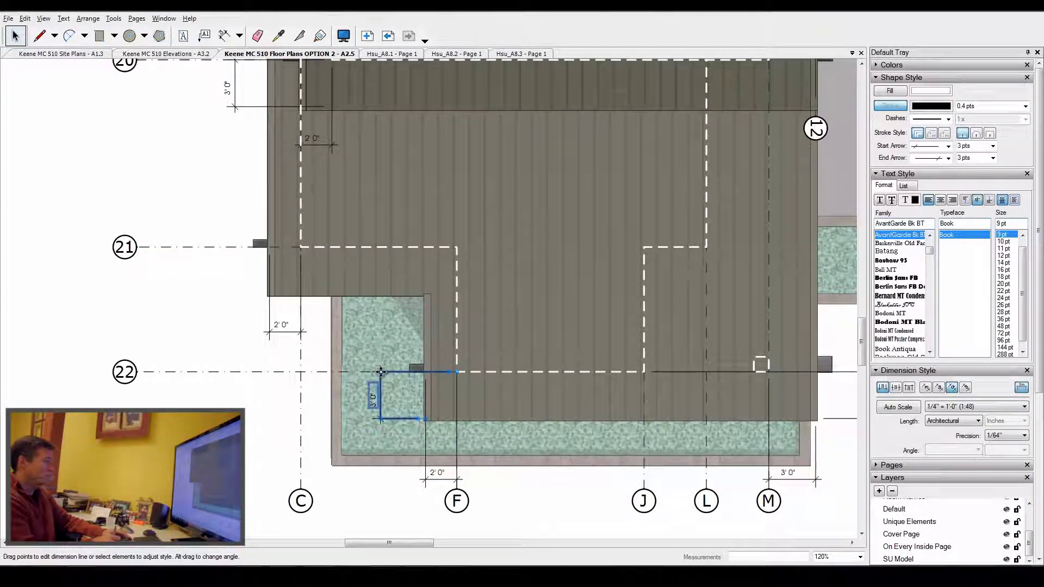
left_click_drag(369, 375, 235, 105)
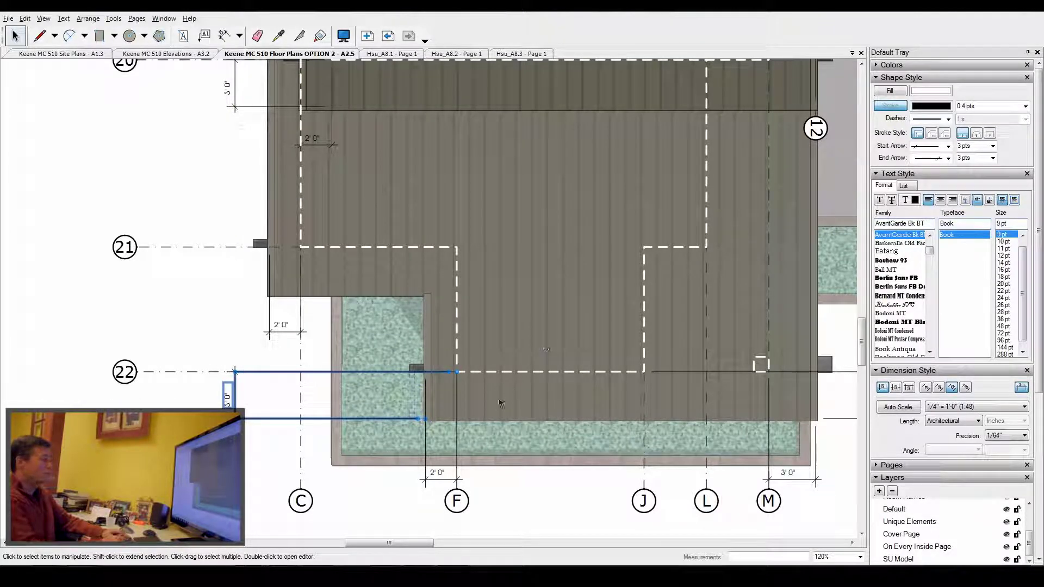
Zoom out and back in to check the relocated 3' 0" dimension.
scroll(514, 423, "down", 4)
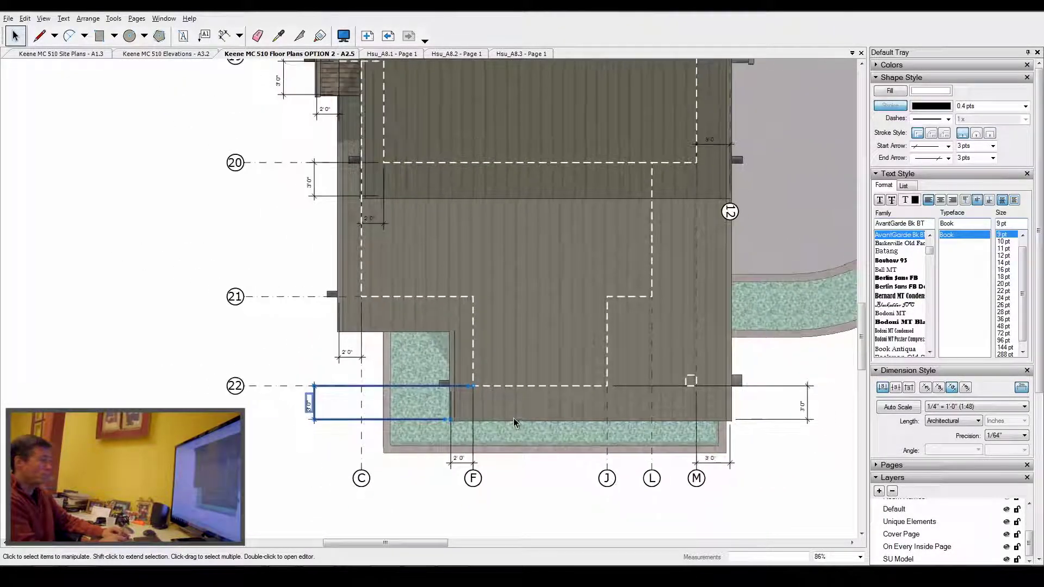
scroll(404, 452, "down", 5)
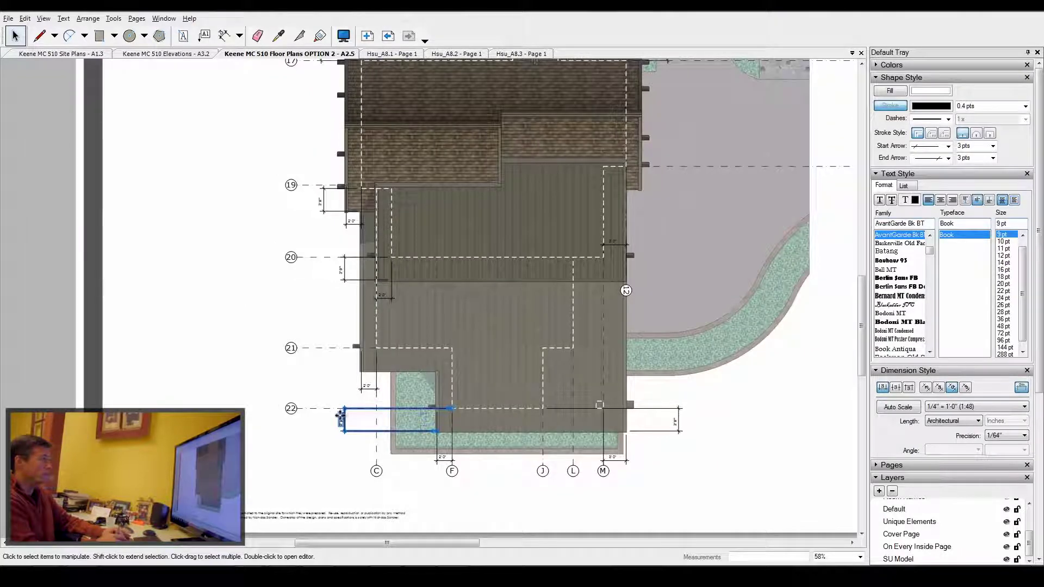
scroll(359, 343, "up", 2)
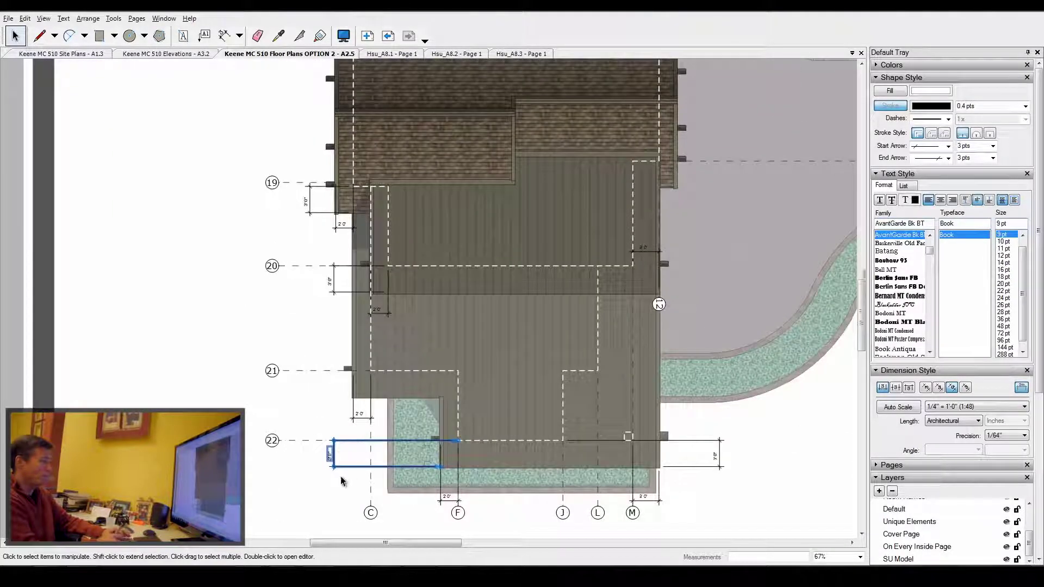
scroll(338, 478, "up", 2)
scroll(335, 466, "up", 3)
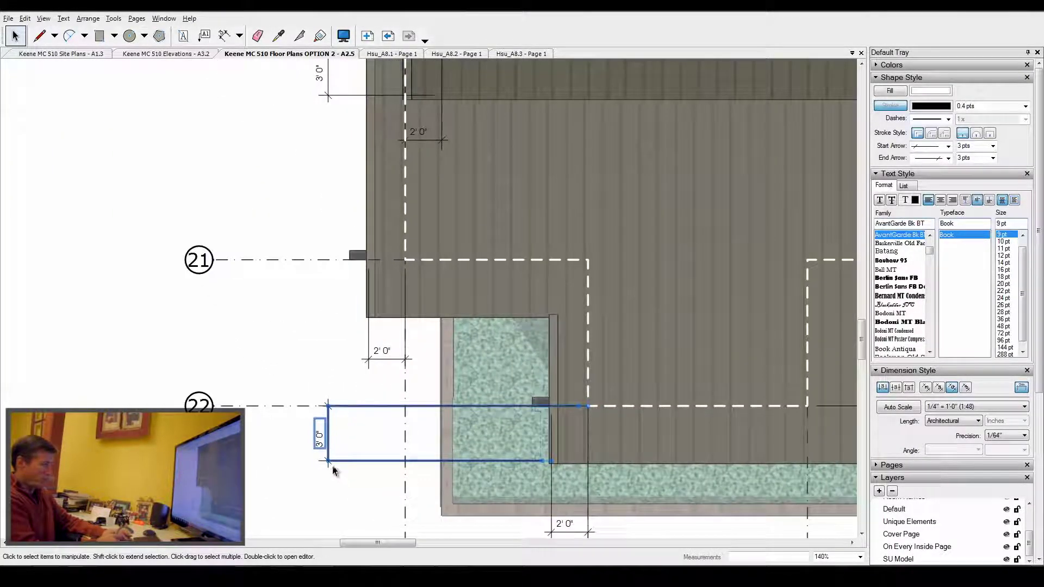
scroll(441, 371, "down", 3)
scroll(356, 417, "up", 3)
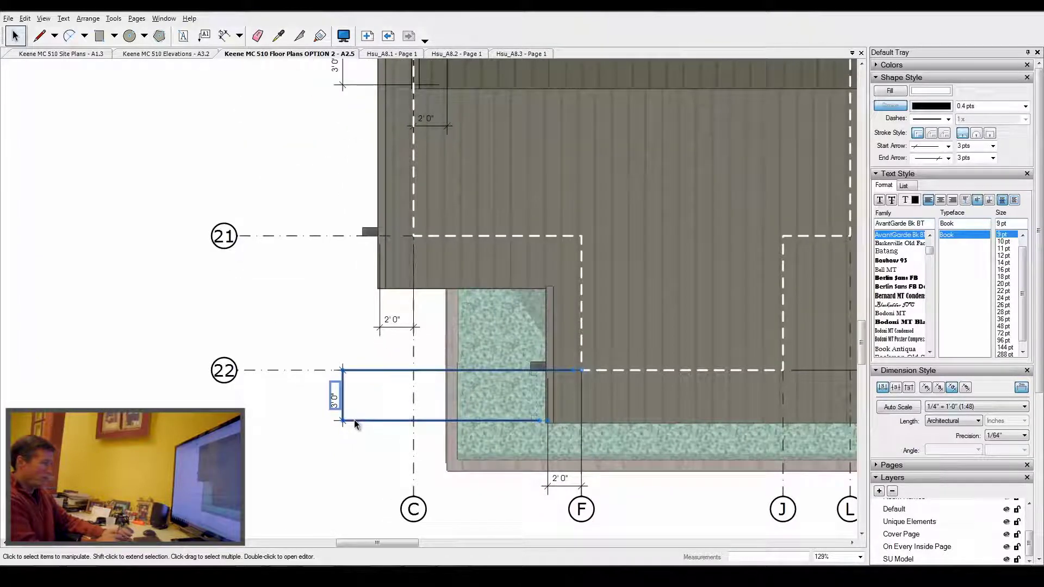
scroll(327, 424, "down", 5)
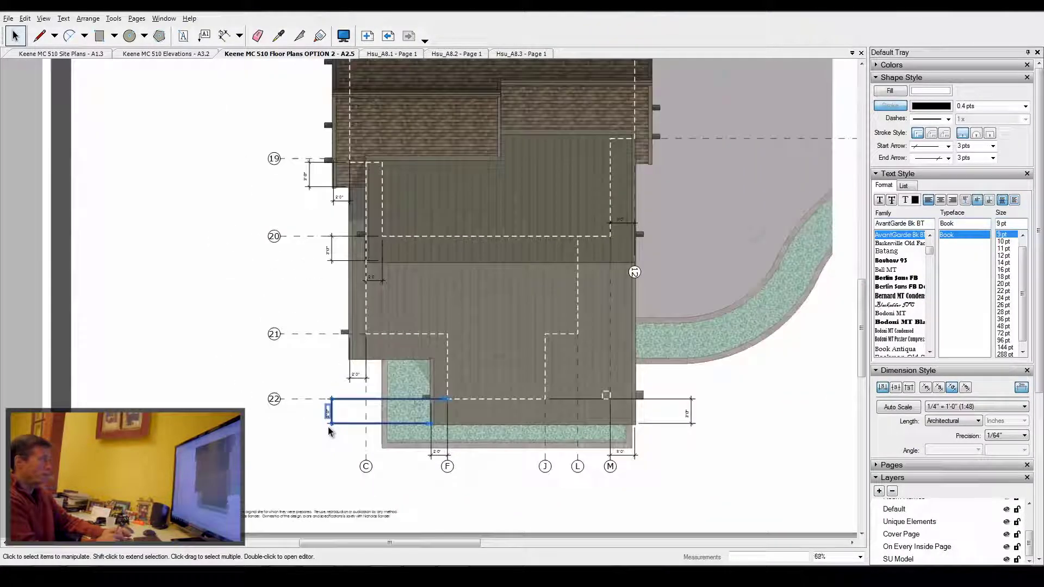
scroll(328, 424, "down", 5)
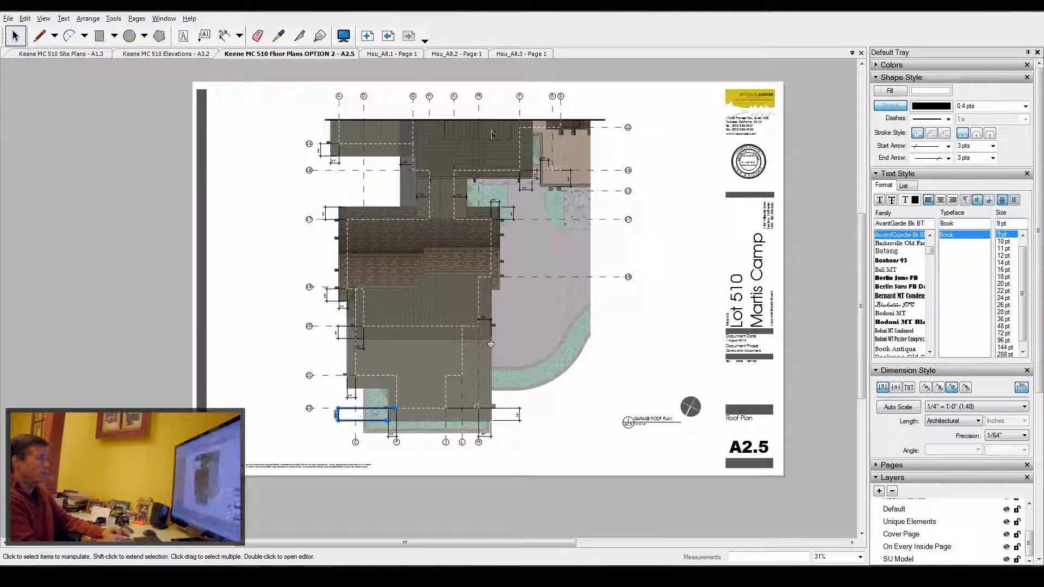
scroll(494, 117, "up", 3)
scroll(582, 143, "down", 3)
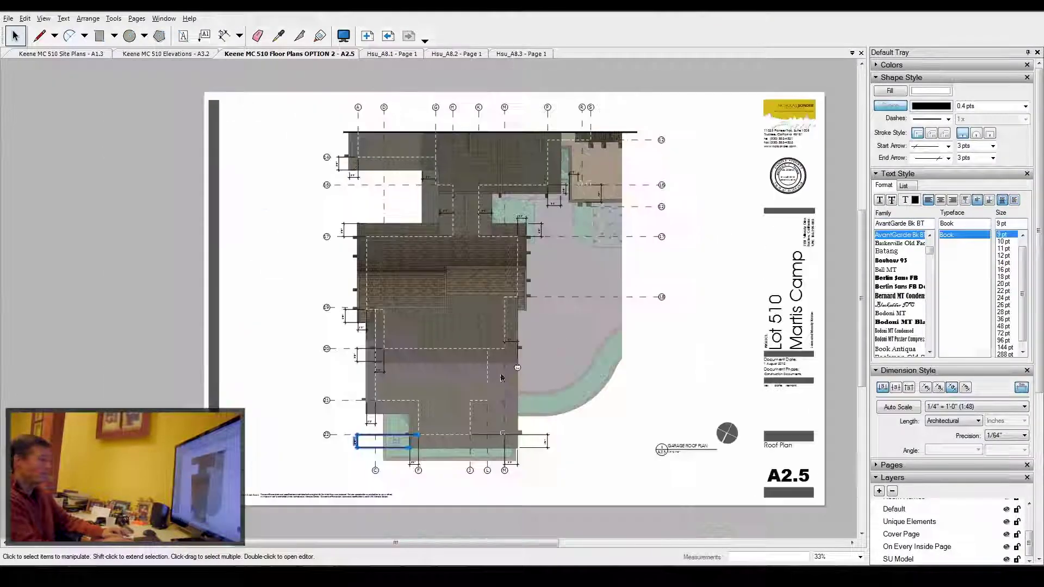
scroll(355, 449, "up", 8)
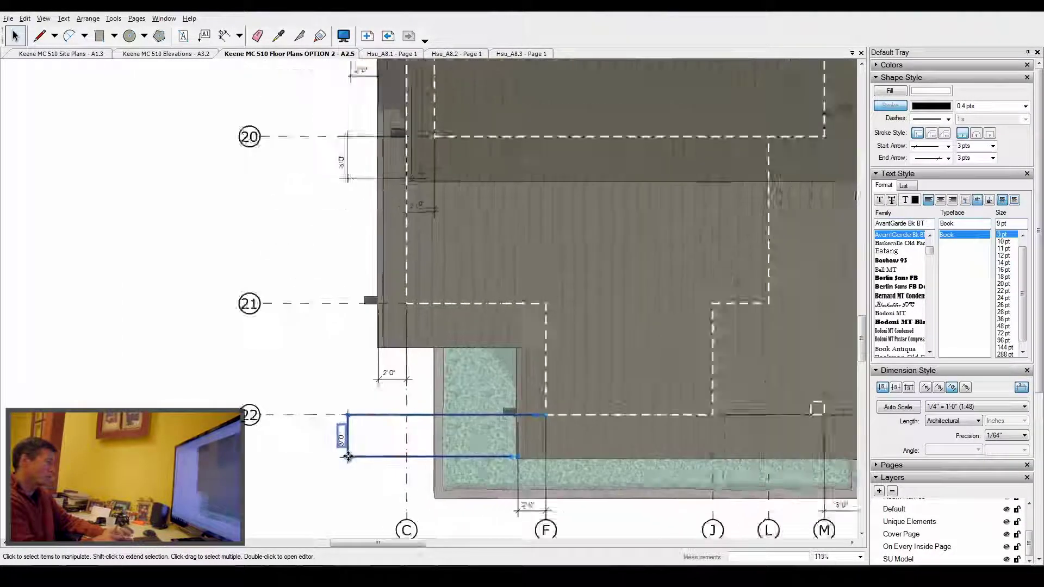
scroll(348, 457, "up", 6)
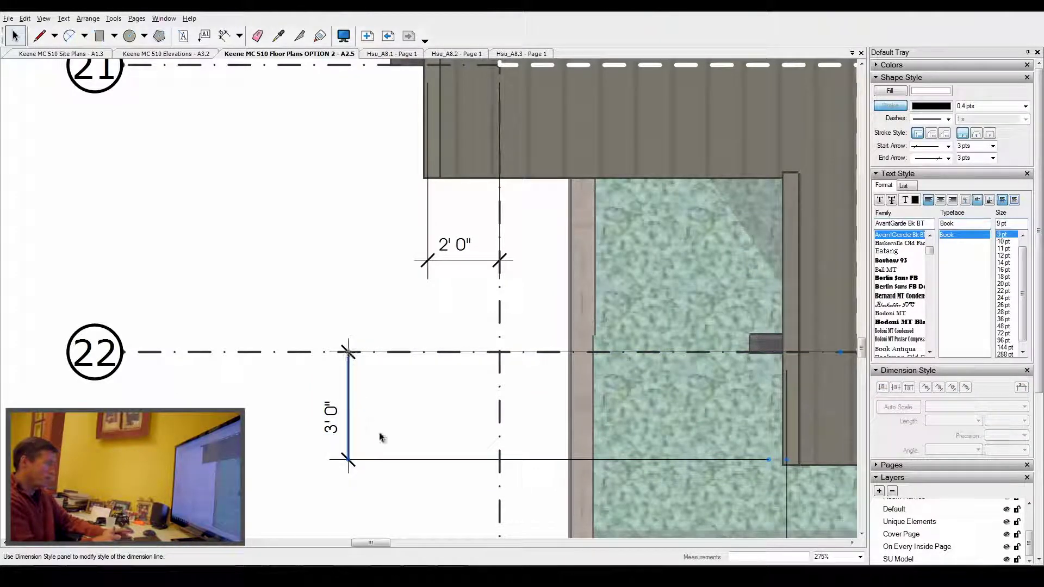
Inspect the 3' 0" dimension at gridline 22 by selecting its label, lower extension line and whole dimension.
left_click(329, 432)
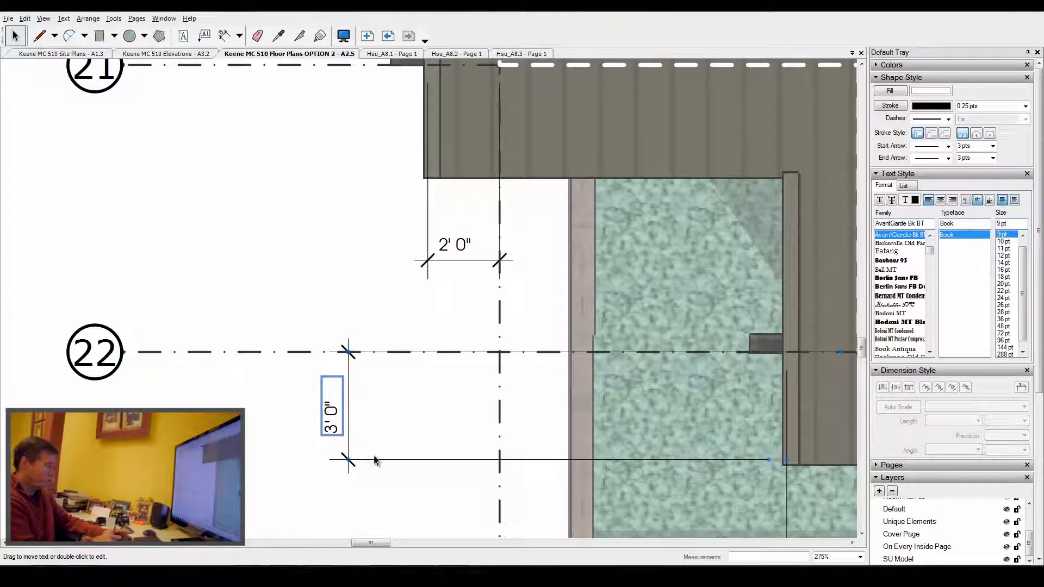
left_click(375, 462)
left_click(374, 460)
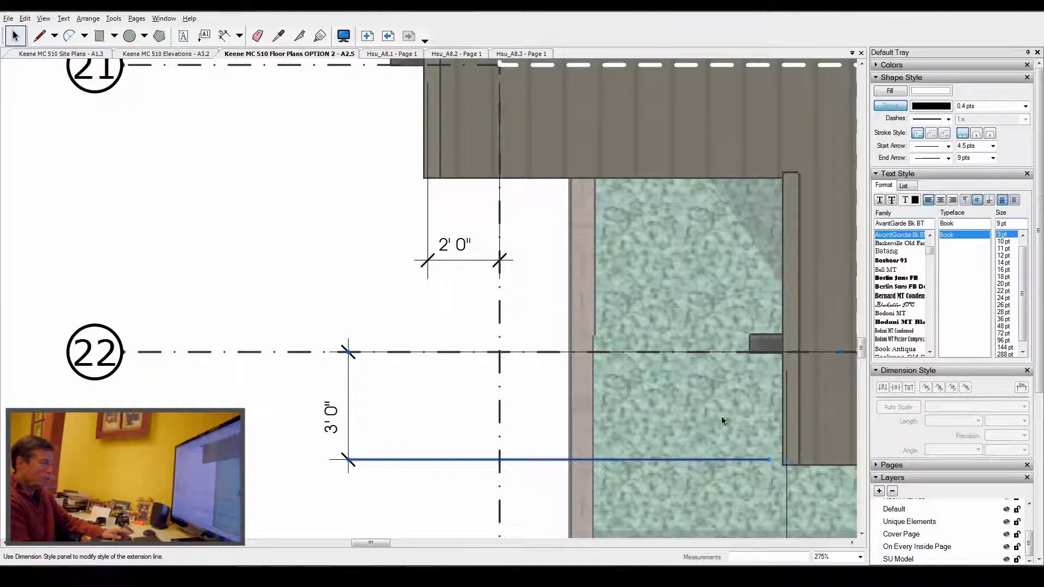
left_click(430, 385)
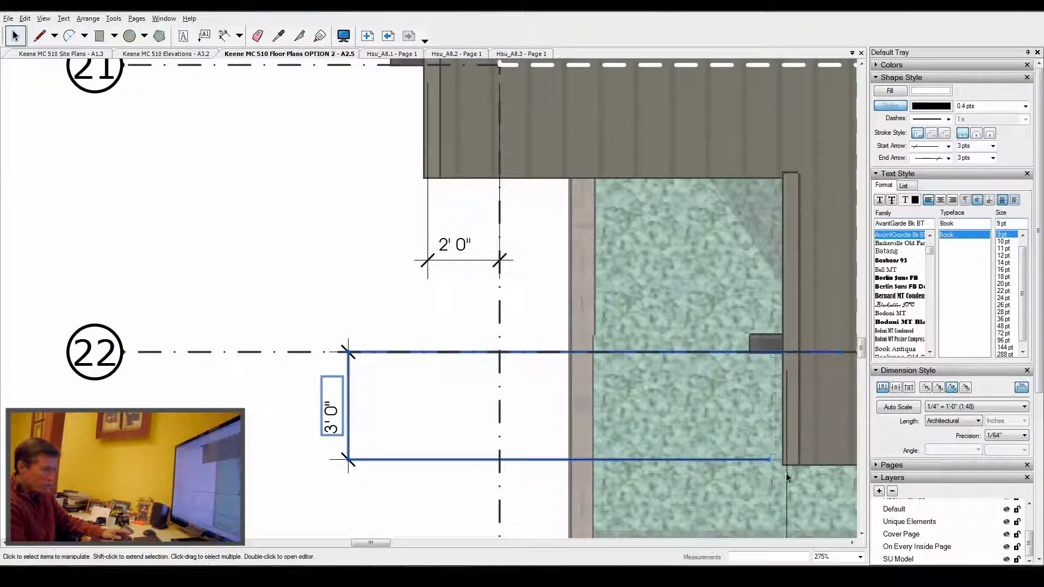
Re-pin the dimension's lower end onto the paving corner so it reads 3' 1 5/8".
left_click_drag(787, 461, 652, 478)
scroll(753, 391, "down", 3)
scroll(668, 493, "up", 2)
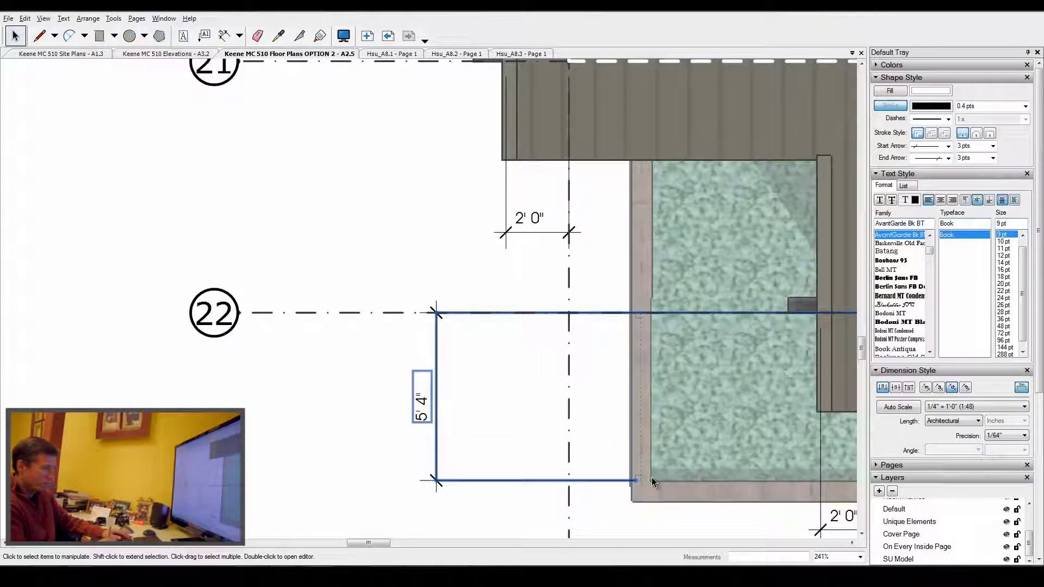
left_click_drag(651, 477, 816, 414)
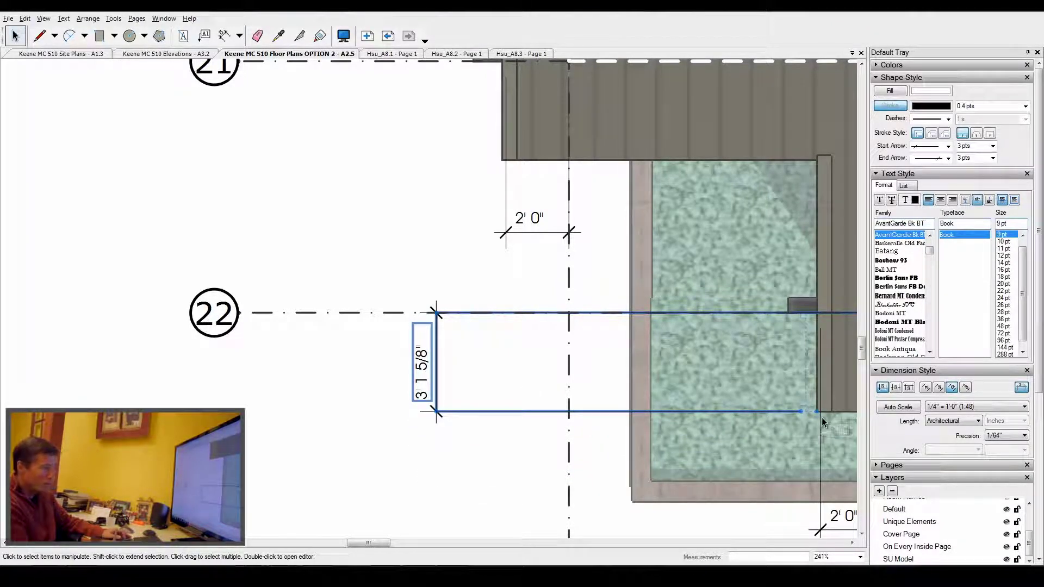
scroll(432, 396, "up", 2)
scroll(431, 397, "down", 3)
scroll(721, 336, "up", 1)
scroll(721, 336, "up", 1)
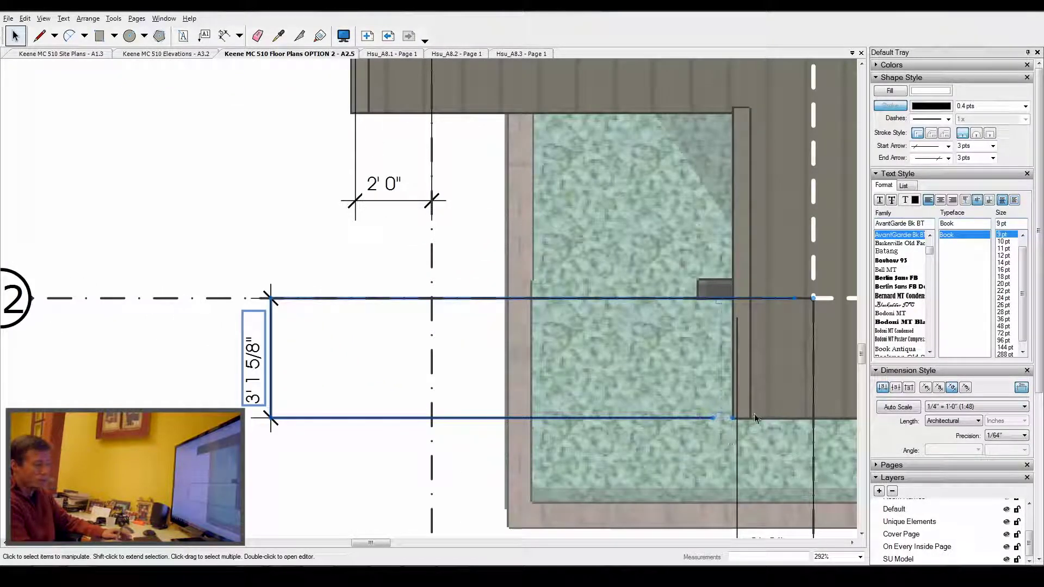
scroll(772, 421, "up", 3)
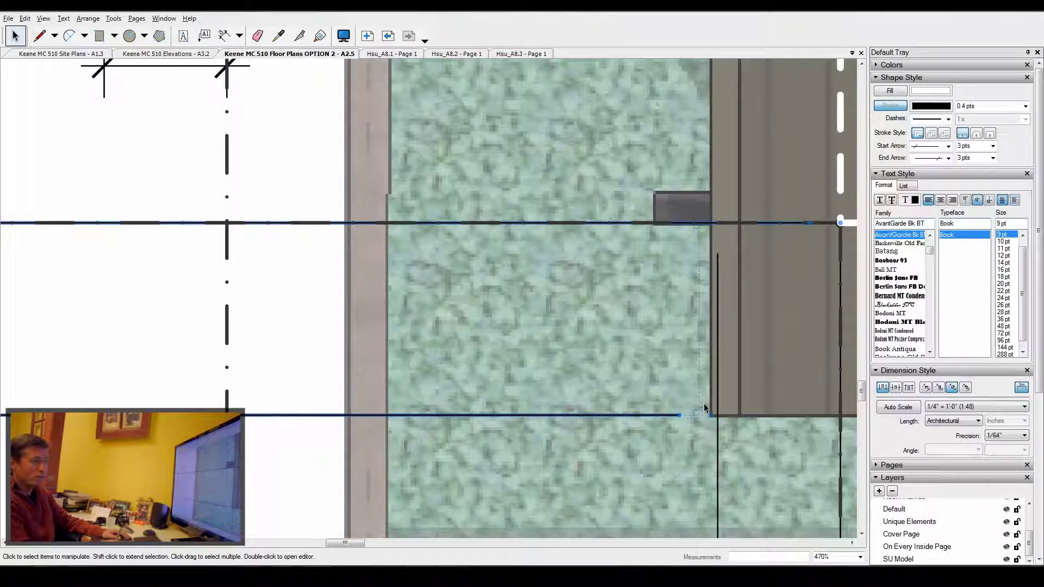
scroll(702, 405, "down", 2)
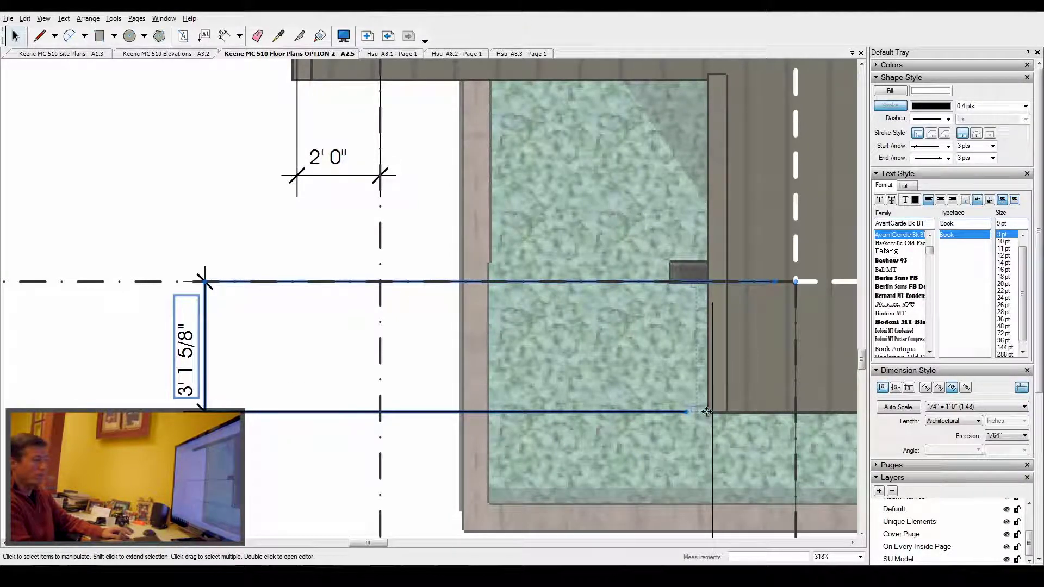
left_click_drag(684, 409, 670, 382)
scroll(617, 352, "down", 3)
scroll(702, 364, "up", 2)
scroll(664, 373, "up", 2)
scroll(598, 385, "down", 8)
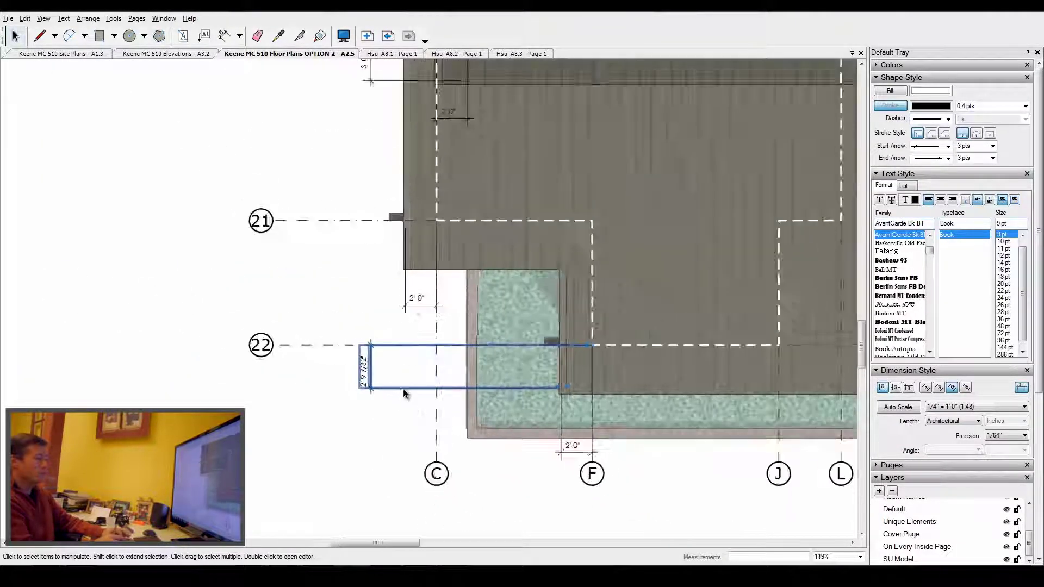
scroll(409, 272, "up", 12)
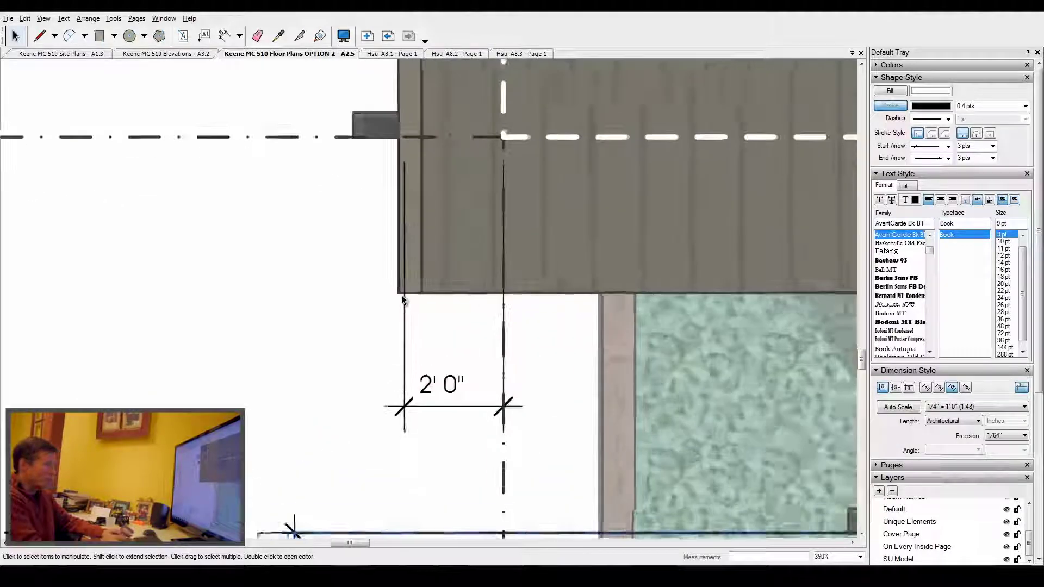
scroll(405, 297, "up", 2)
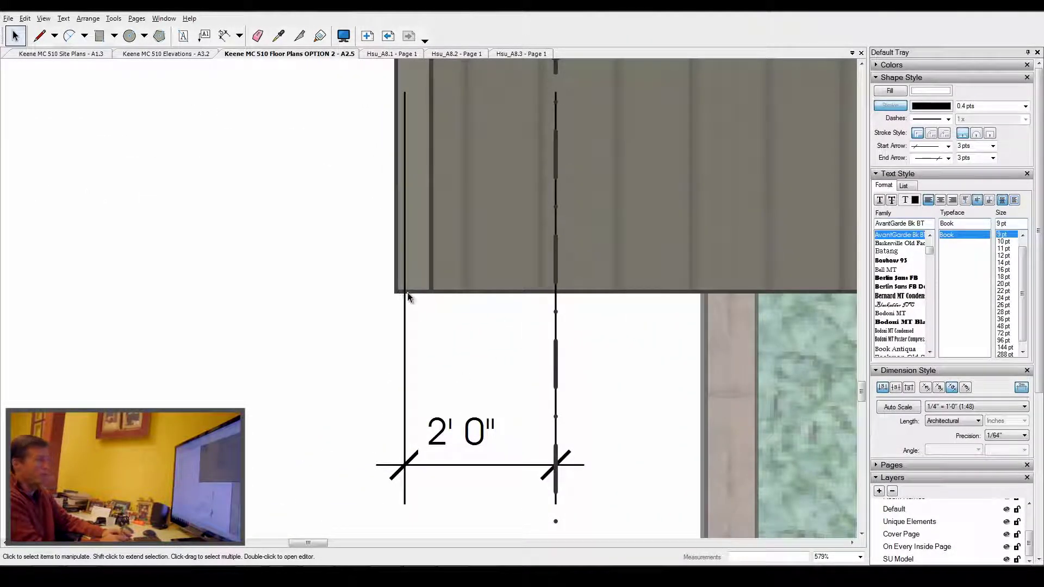
scroll(408, 298, "down", 4)
scroll(409, 302, "down", 12)
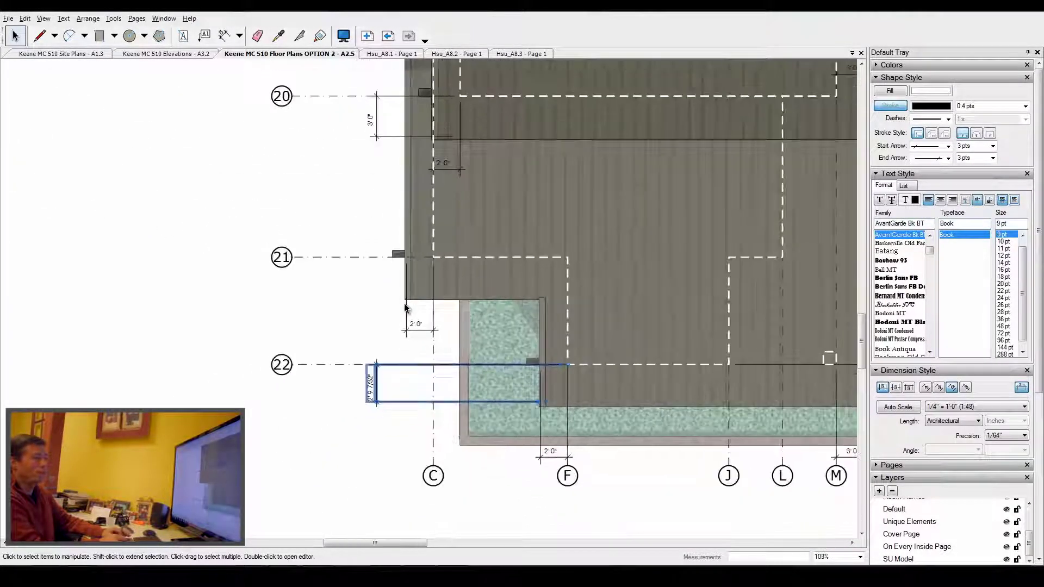
scroll(404, 308, "down", 2)
scroll(706, 378, "up", 7)
scroll(697, 380, "up", 7)
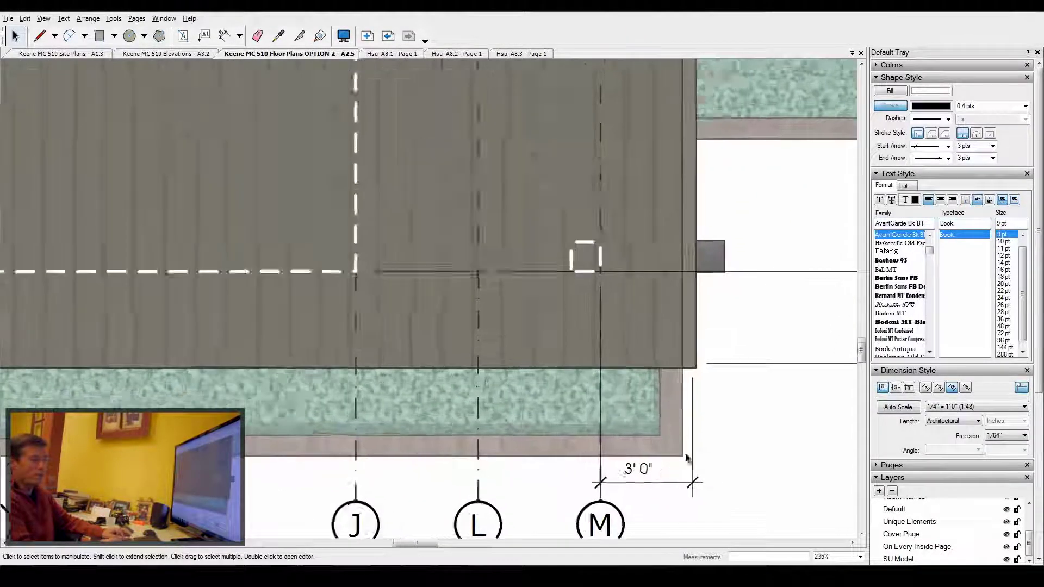
scroll(702, 381, "down", 12)
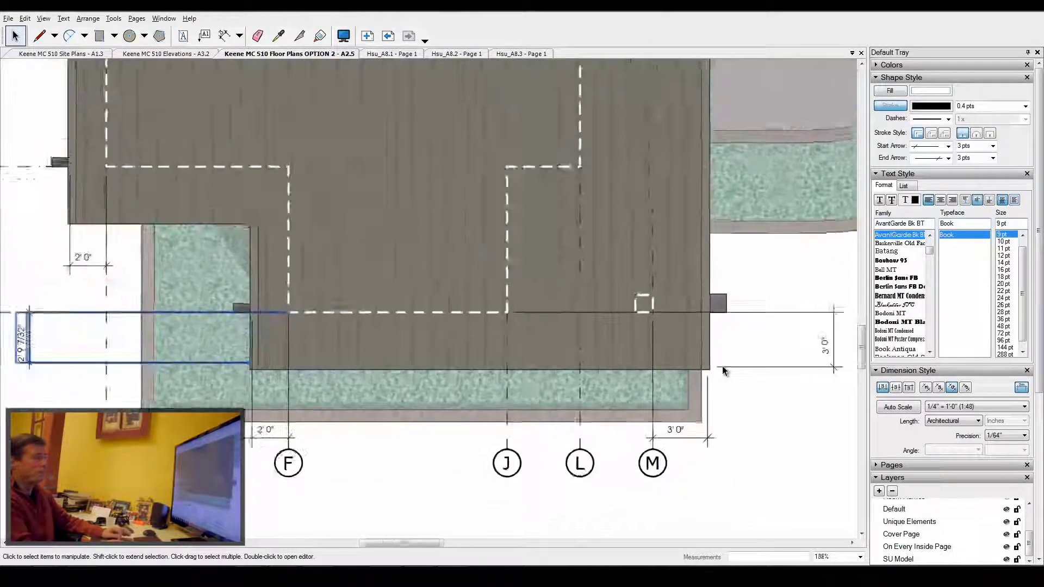
scroll(411, 400, "down", 5)
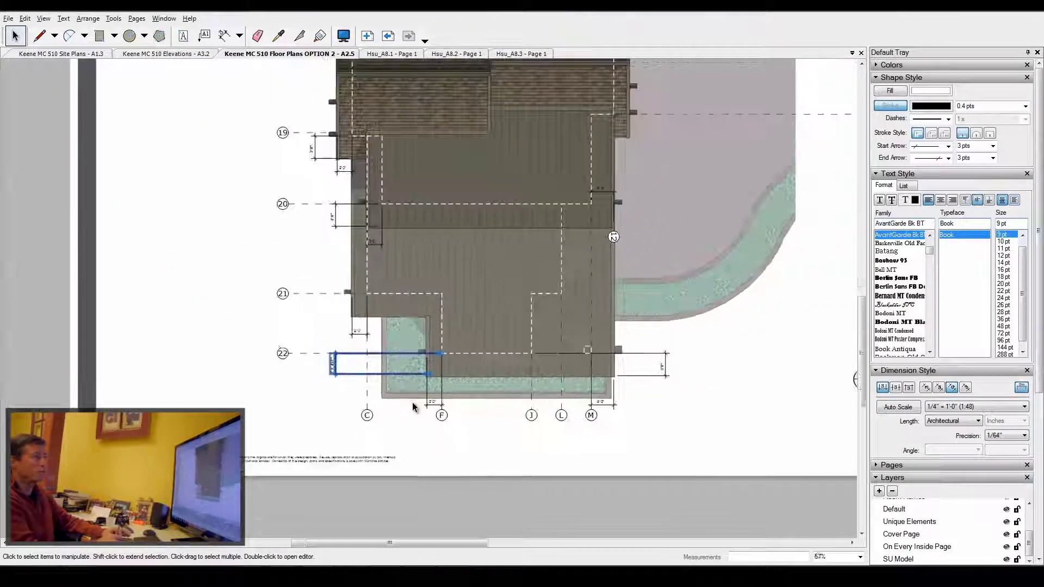
scroll(419, 415, "up", 5)
scroll(610, 205, "up", 6)
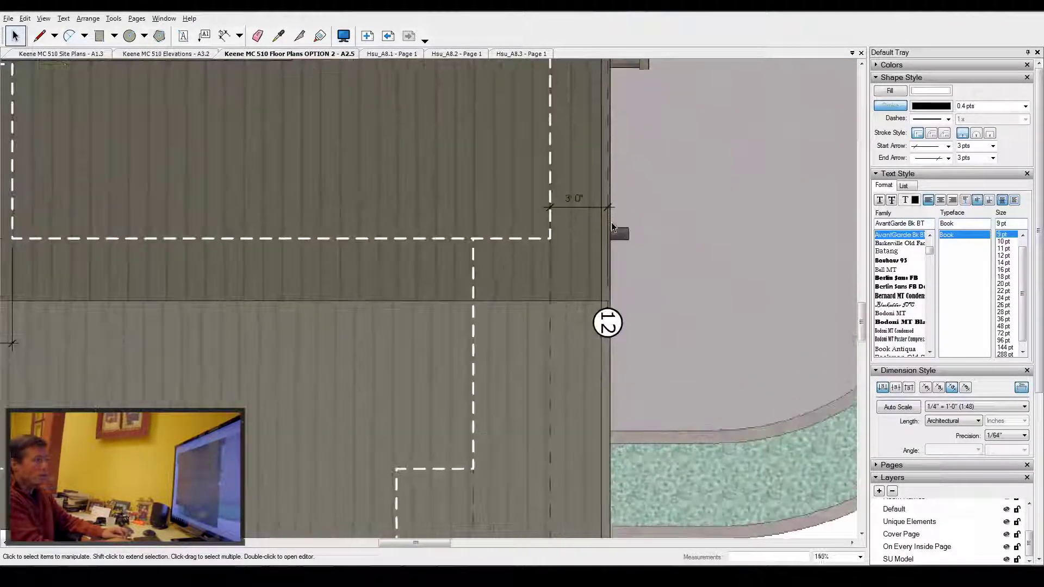
scroll(607, 296, "down", 6)
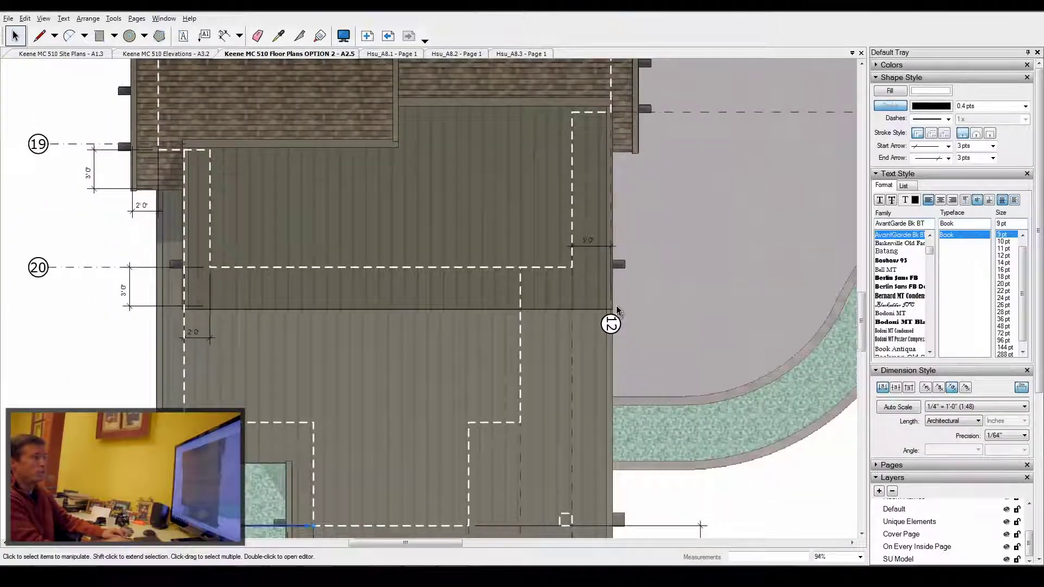
scroll(287, 211, "up", 4)
scroll(286, 211, "up", 5)
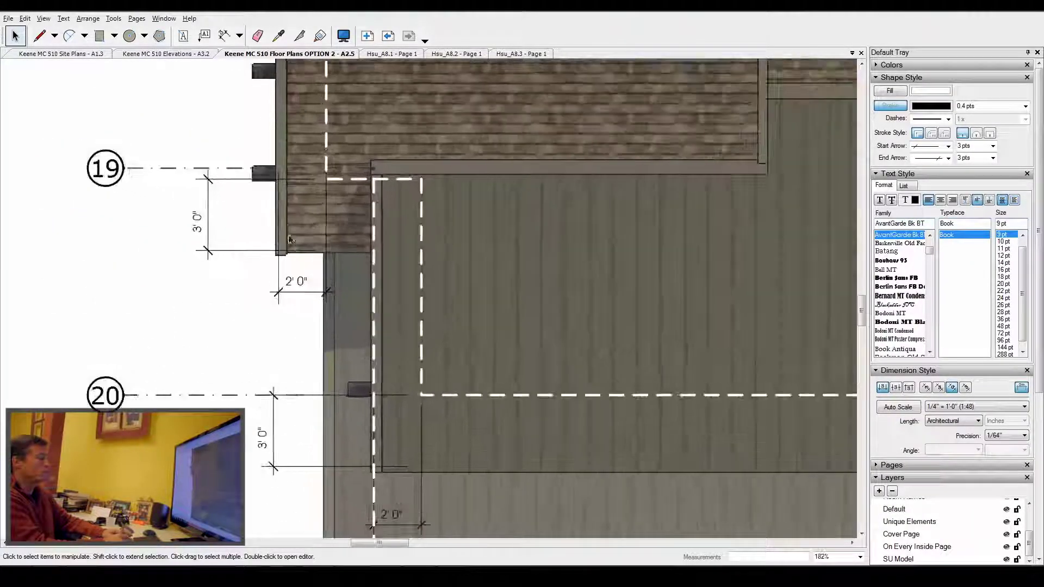
scroll(412, 376, "down", 4)
scroll(411, 375, "down", 4)
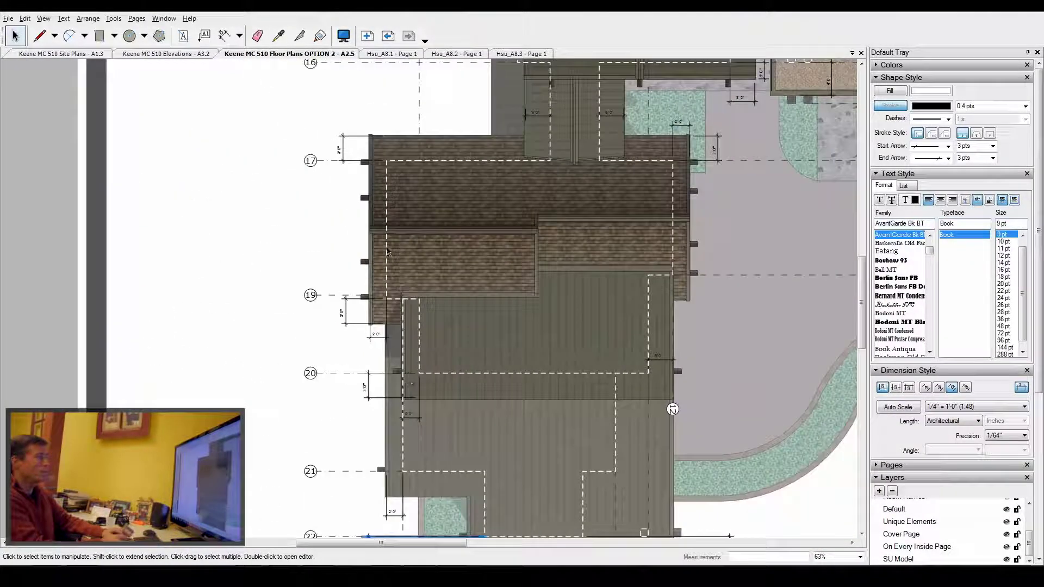
scroll(725, 456, "up", 4)
scroll(372, 132, "down", 5)
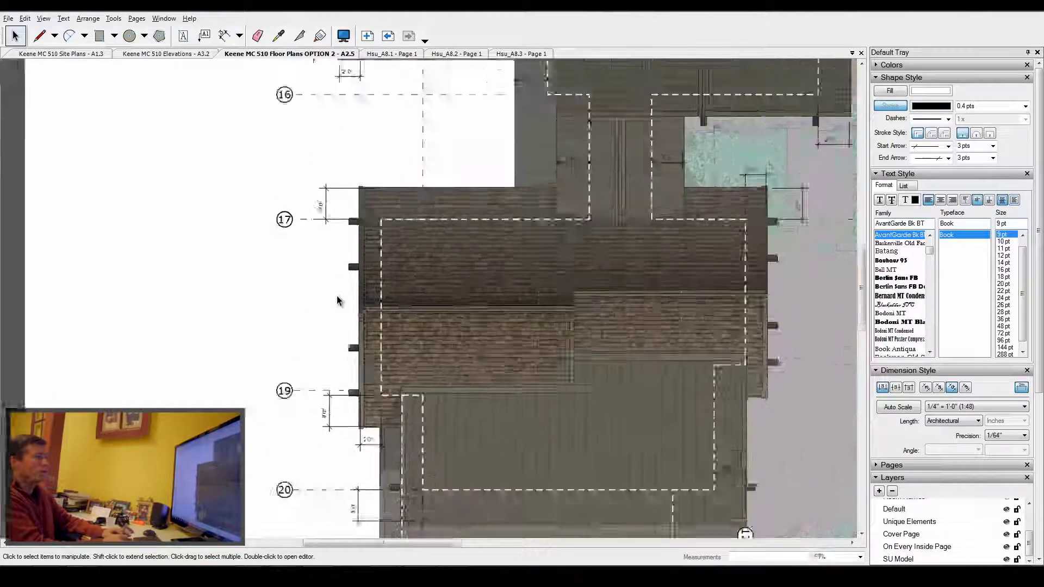
scroll(452, 146, "up", 2)
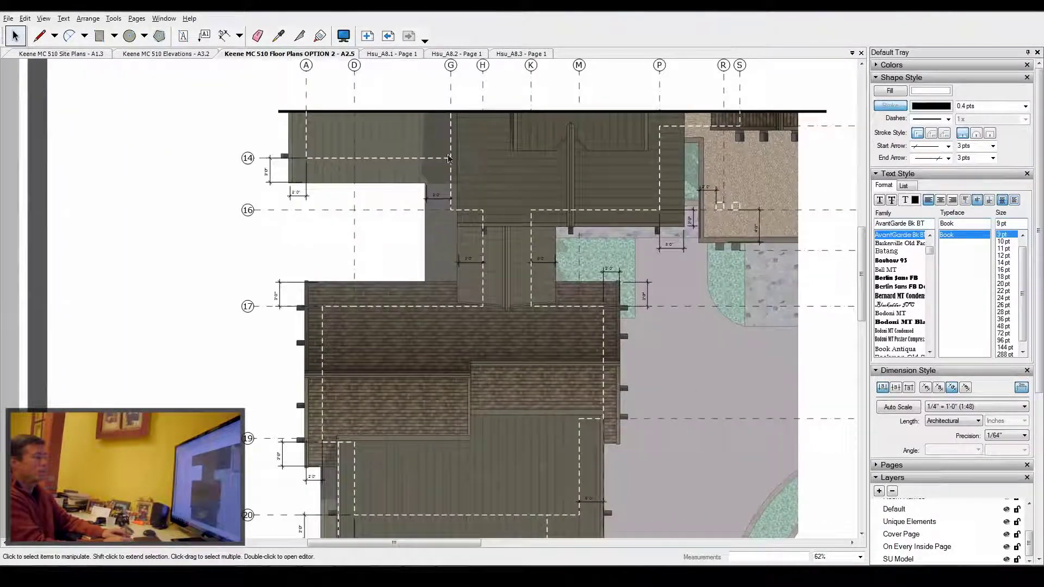
scroll(412, 146, "down", 2)
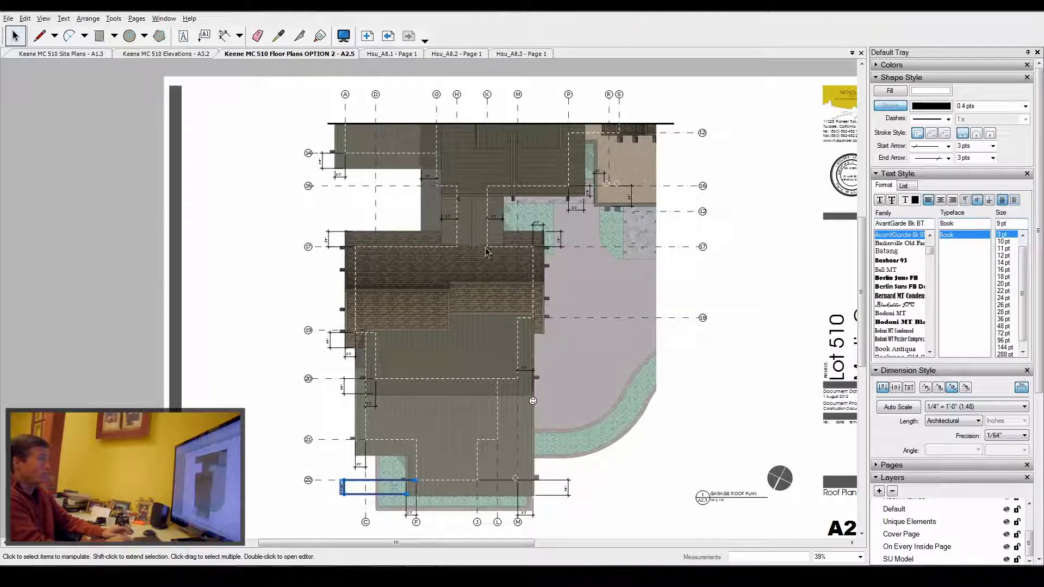
scroll(453, 252, "down", 2)
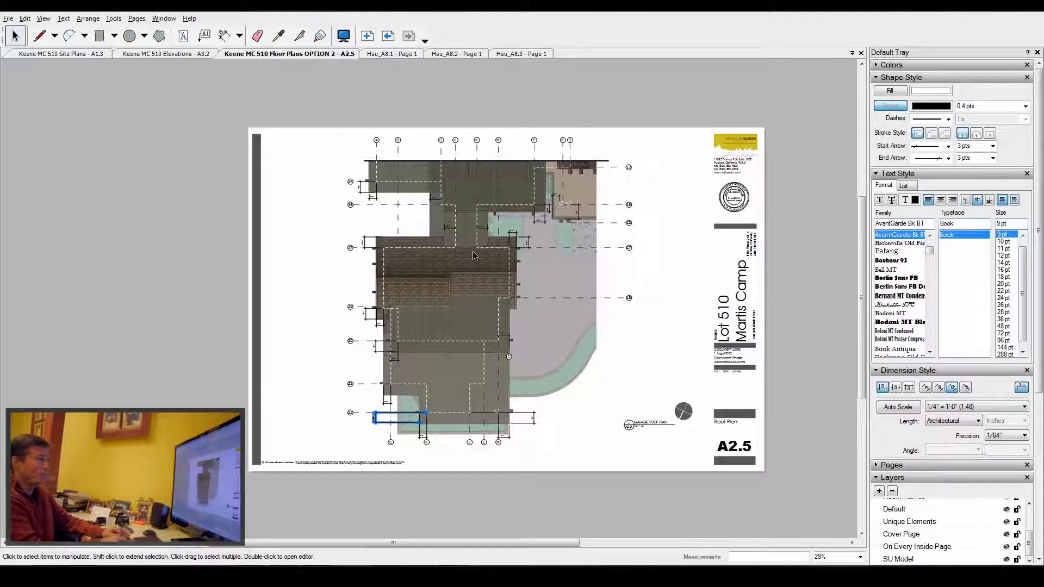
scroll(475, 253, "up", 2)
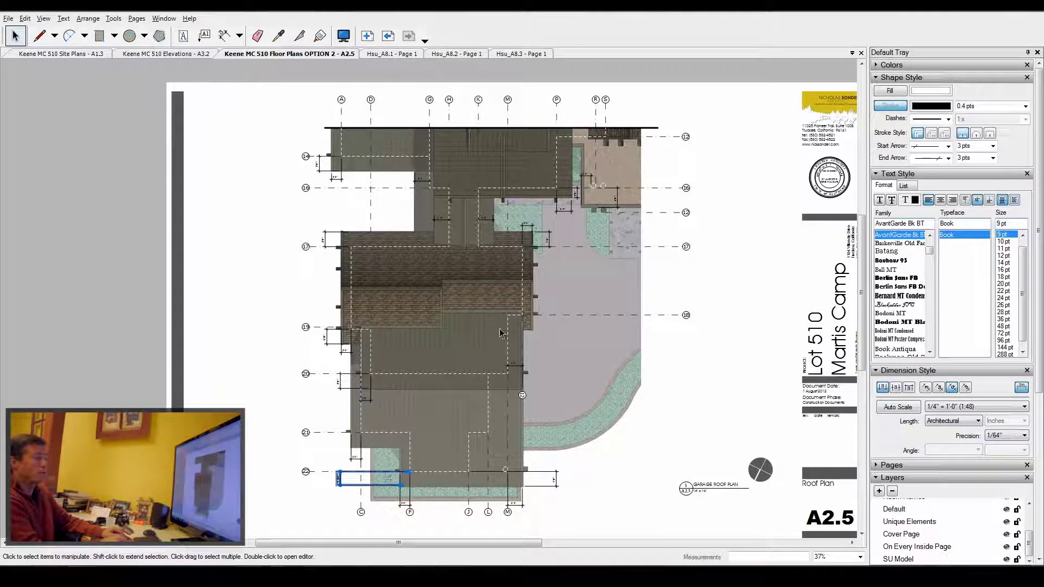
scroll(407, 298, "down", 2)
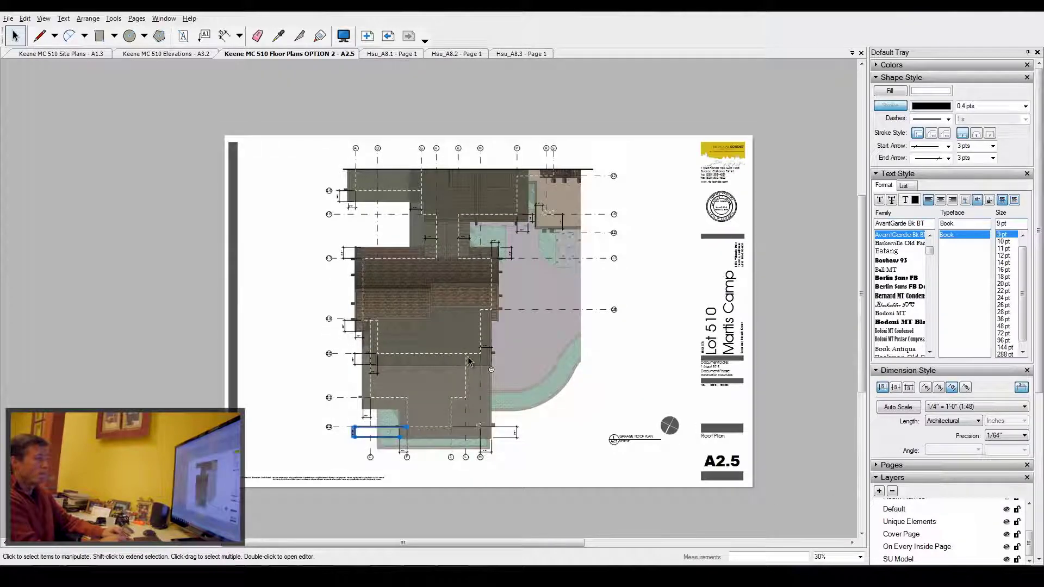
scroll(468, 368, "up", 2)
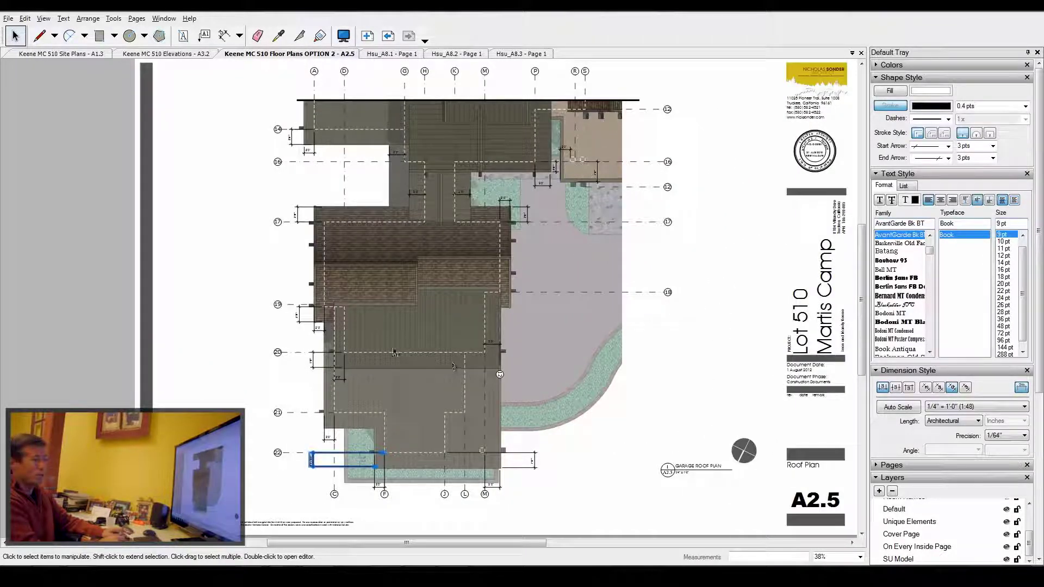
scroll(453, 367, "down", 1)
scroll(452, 375, "up", 2)
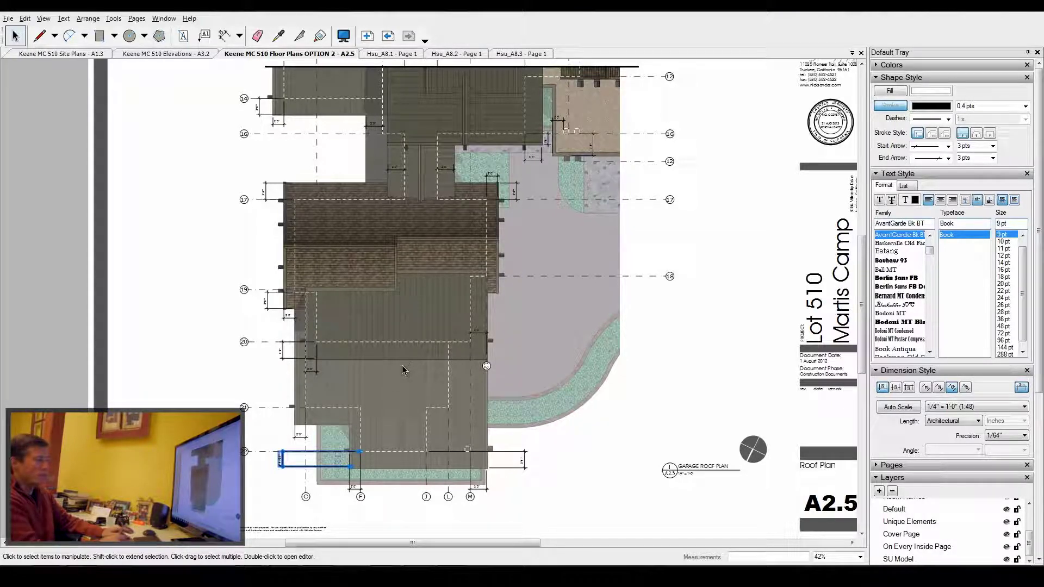
scroll(394, 402, "down", 2)
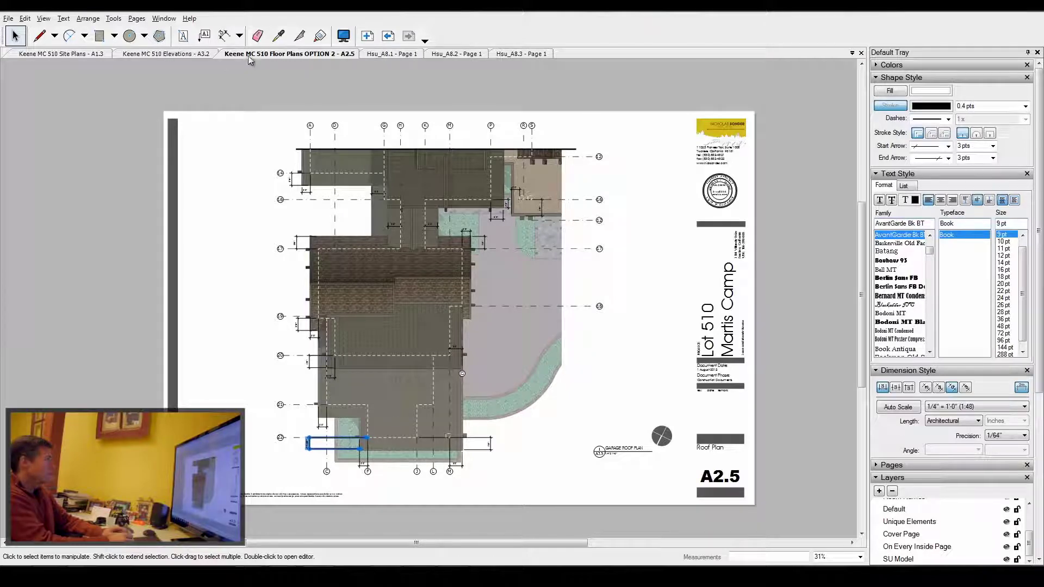
Bring up the Keene MC 510 Elevations A3.2 sheet and zoom around to look it over.
left_click(186, 56)
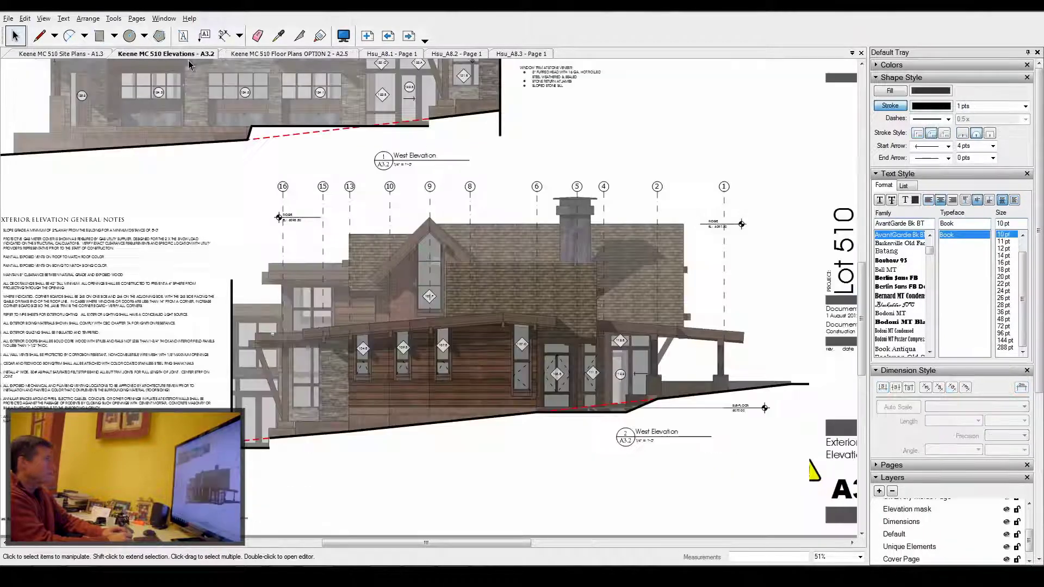
scroll(608, 435, "up", 2)
scroll(677, 159, "up", 2)
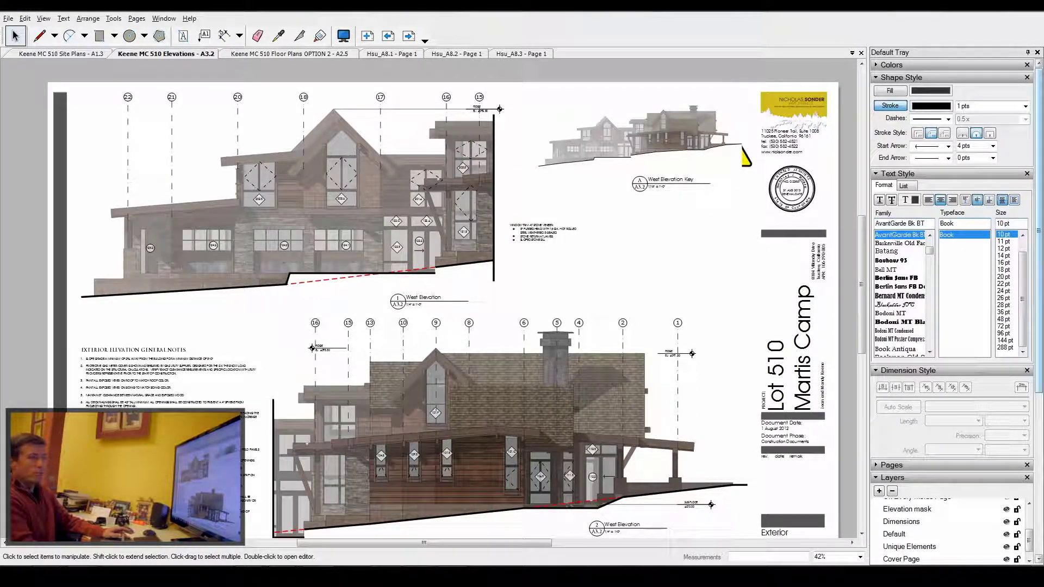
scroll(1028, 326, "down", 5)
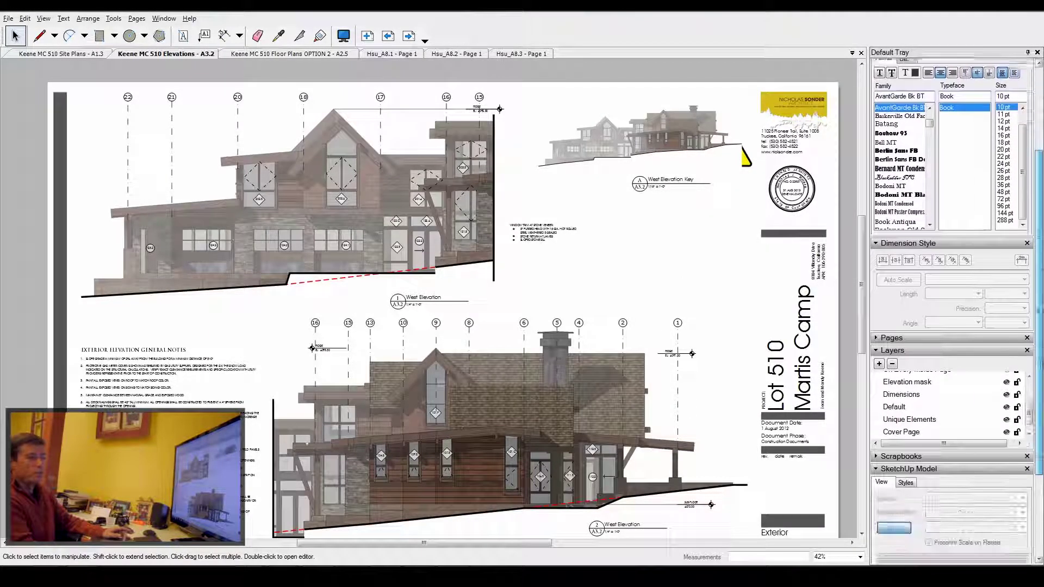
scroll(1029, 375, "down", 1)
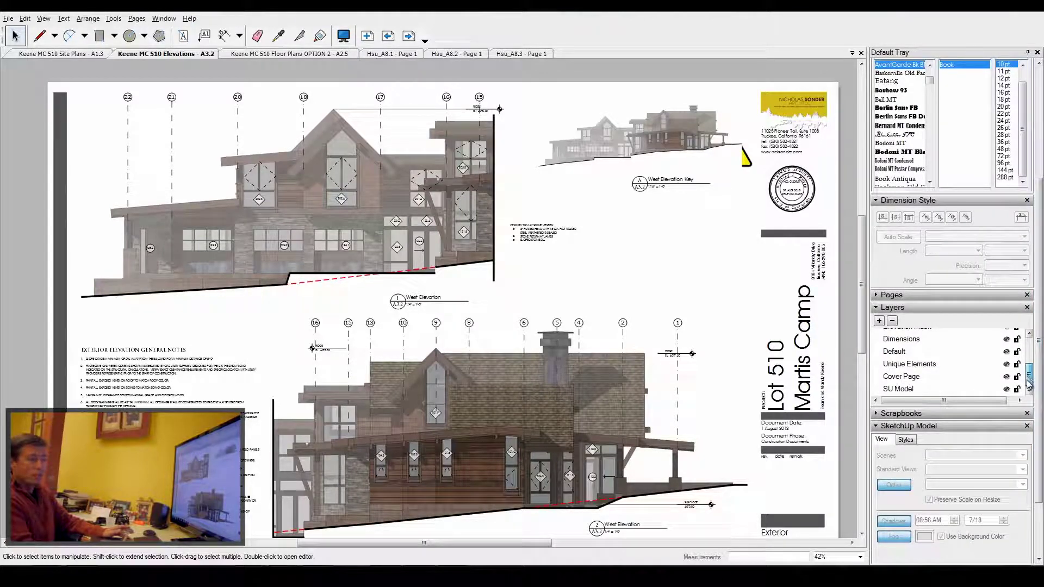
scroll(1029, 373, "up", 3)
scroll(1031, 372, "down", 2)
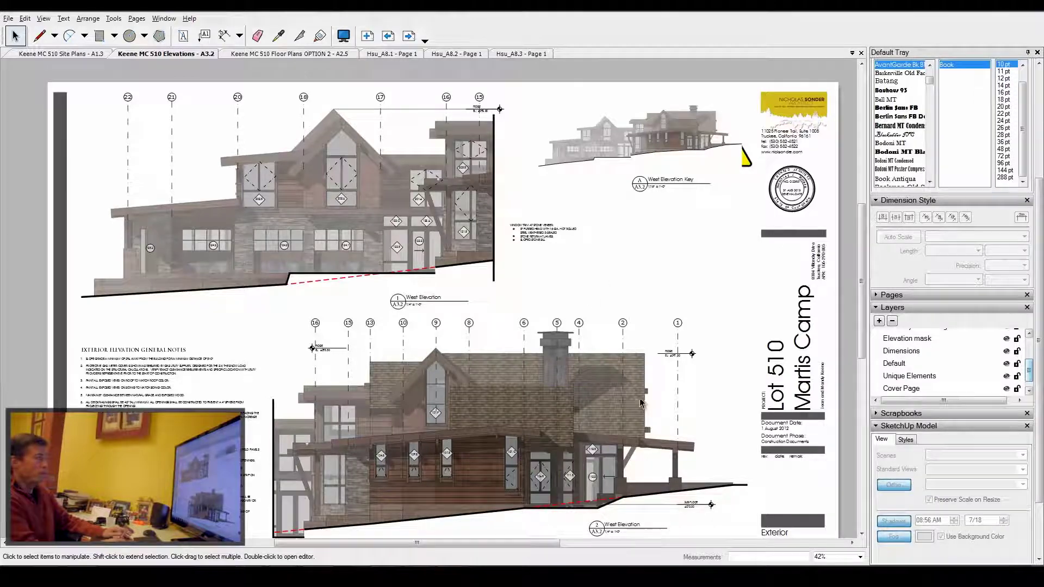
scroll(589, 317, "down", 2)
scroll(382, 249, "up", 4)
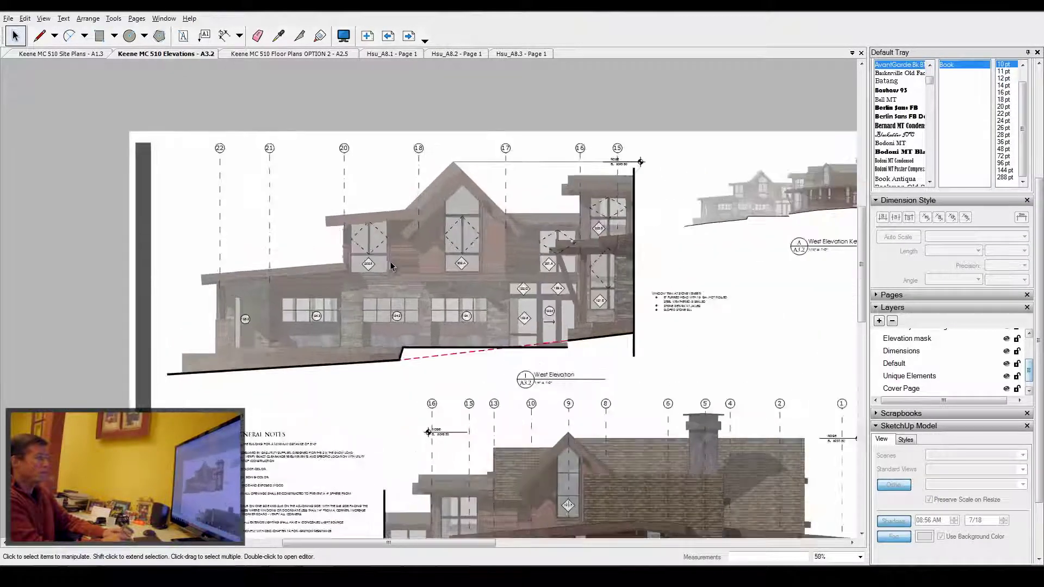
scroll(427, 275, "up", 2)
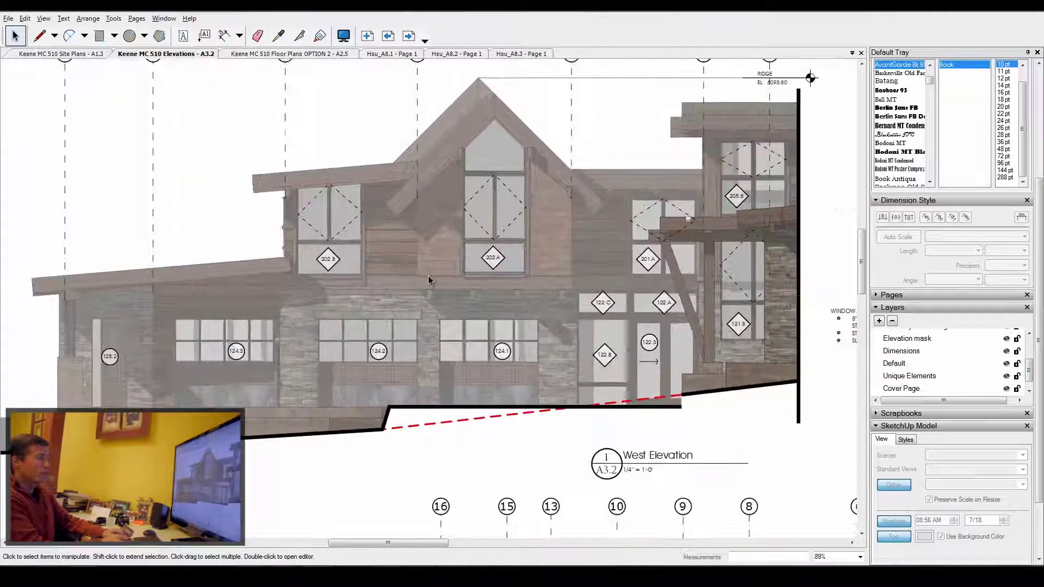
scroll(445, 275, "down", 2)
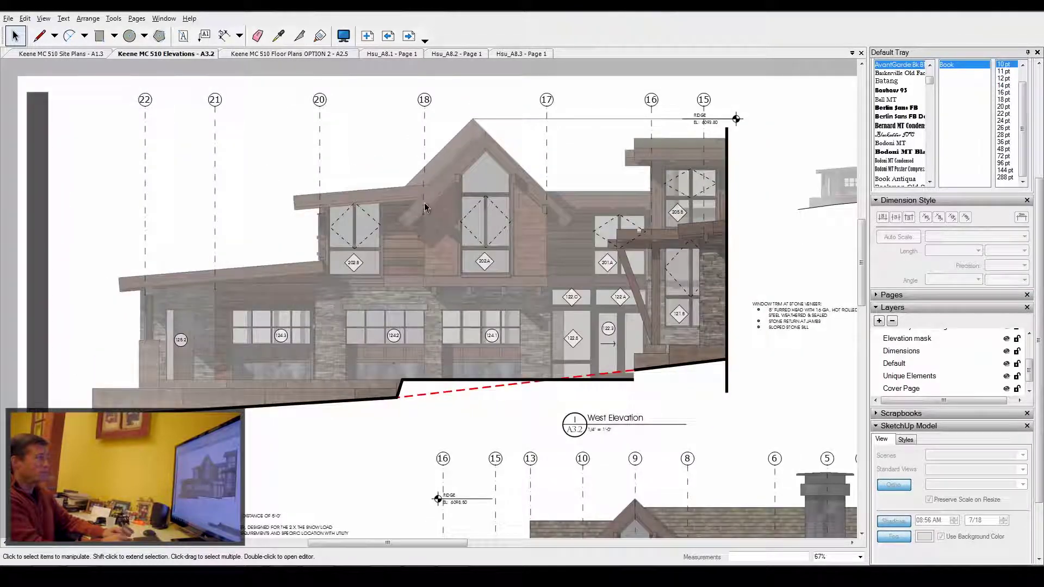
scroll(426, 205, "up", 2)
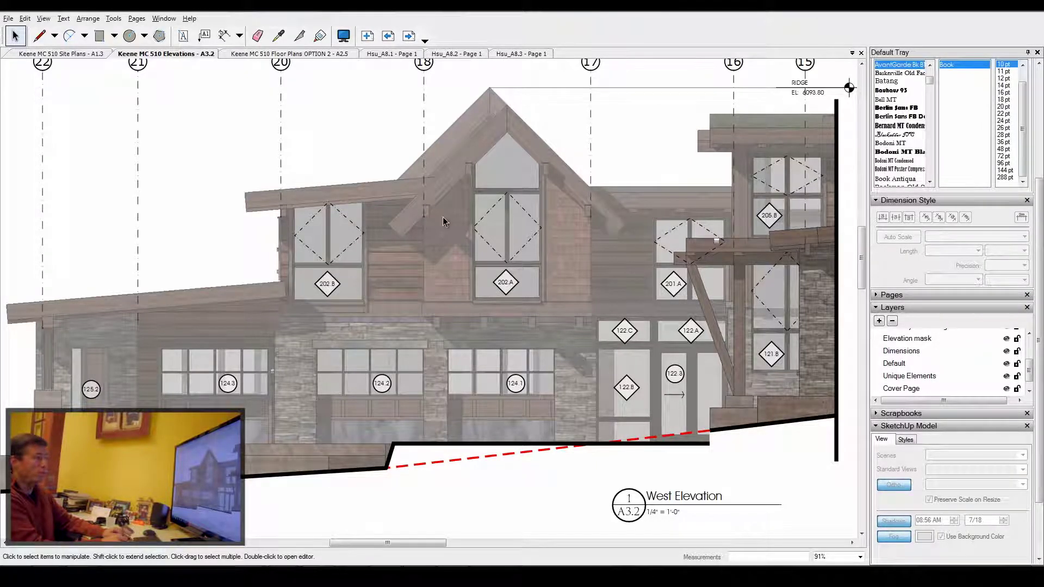
scroll(442, 217, "down", 5)
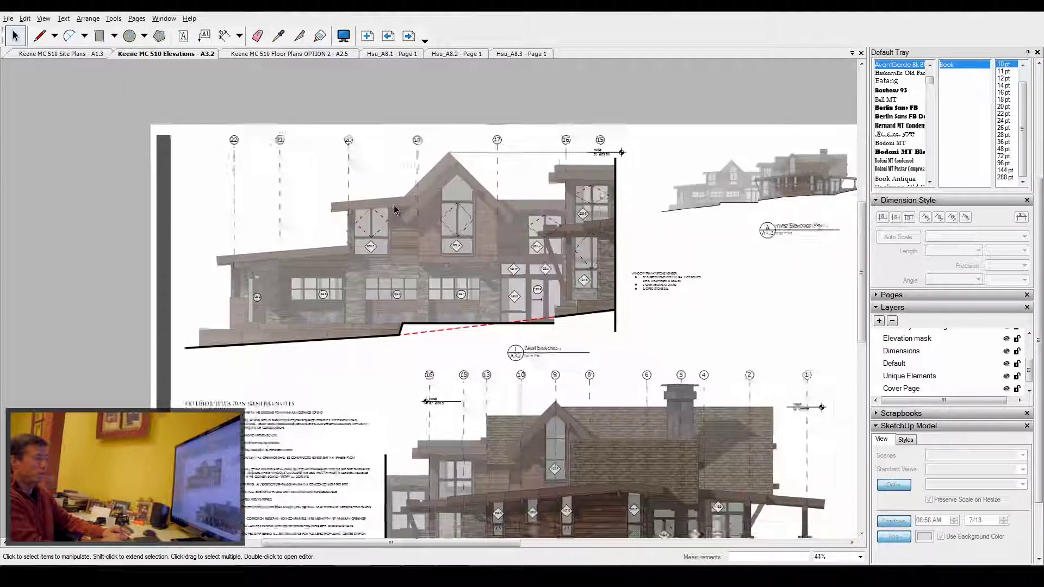
scroll(396, 210, "down", 3)
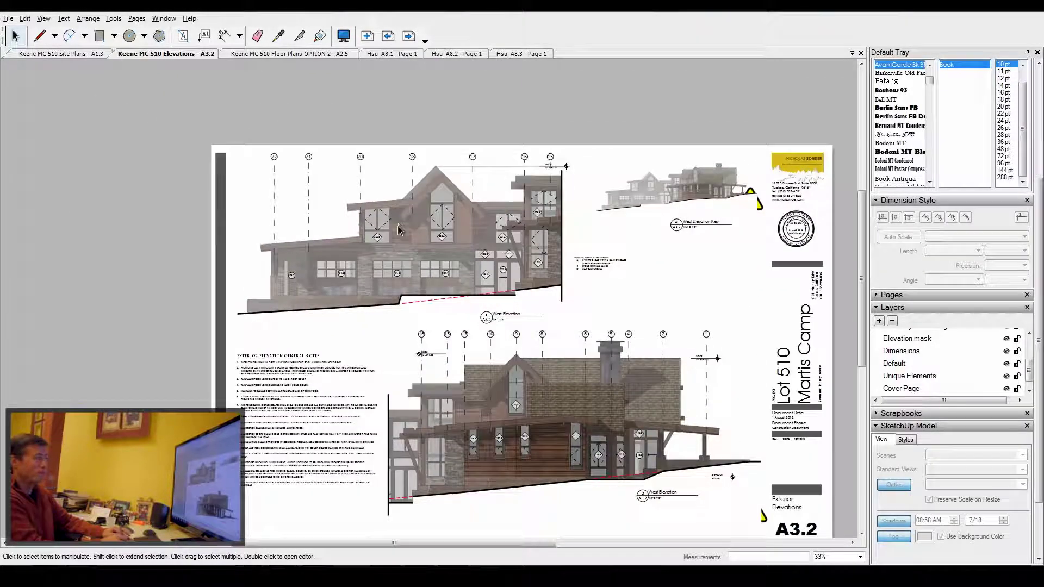
scroll(533, 272, "up", 3)
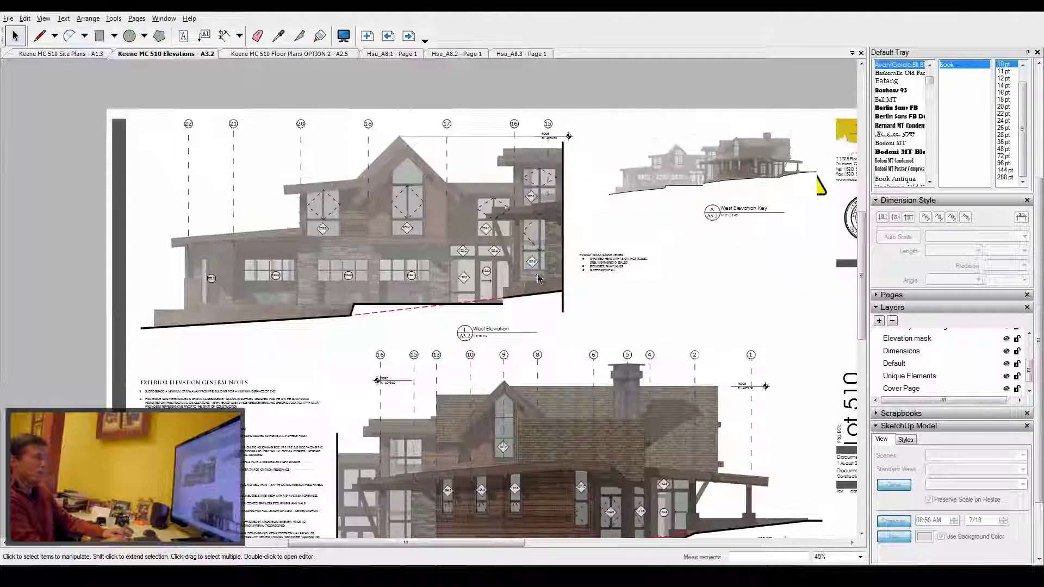
scroll(516, 218, "down", 2)
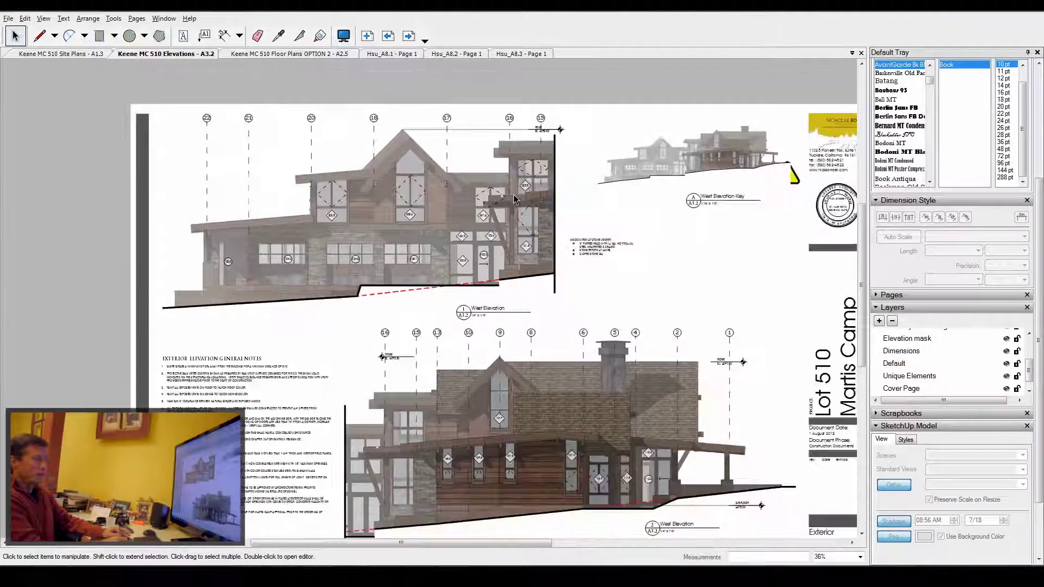
scroll(515, 199, "down", 1)
scroll(536, 438, "up", 2)
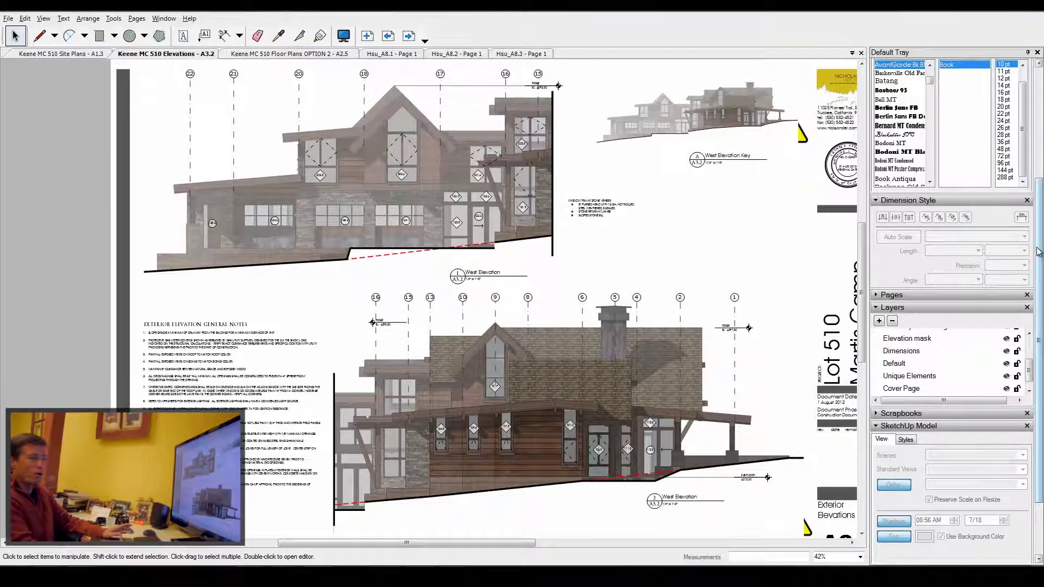
left_click_drag(1039, 252, 1040, 149)
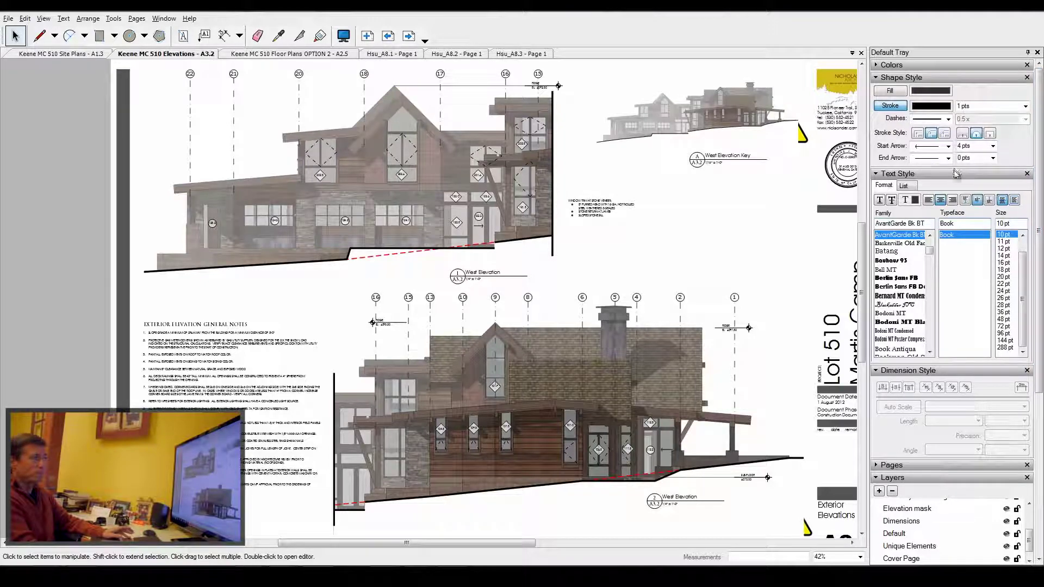
scroll(521, 278, "down", 2)
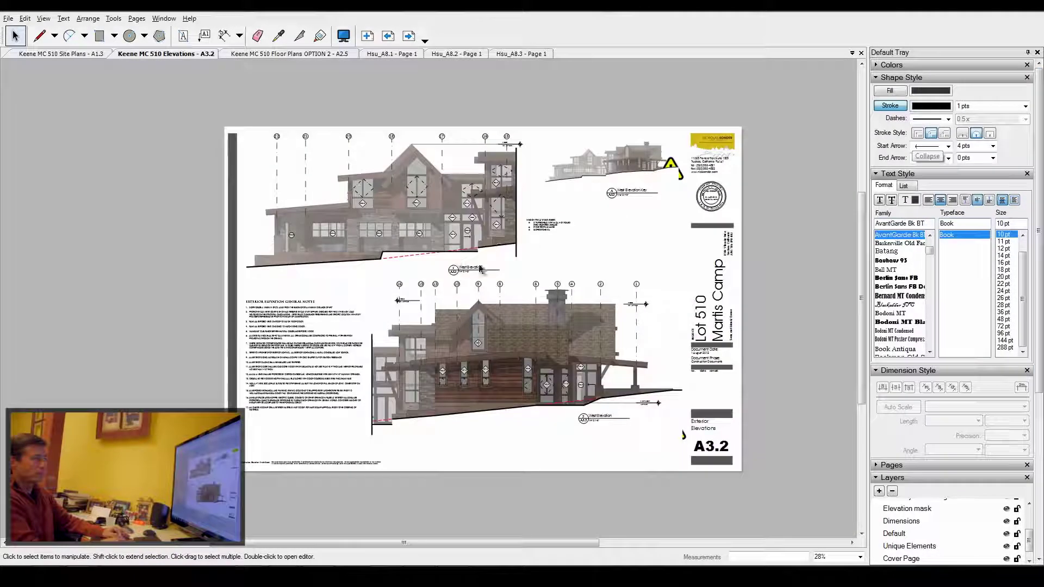
scroll(521, 277, "up", 2)
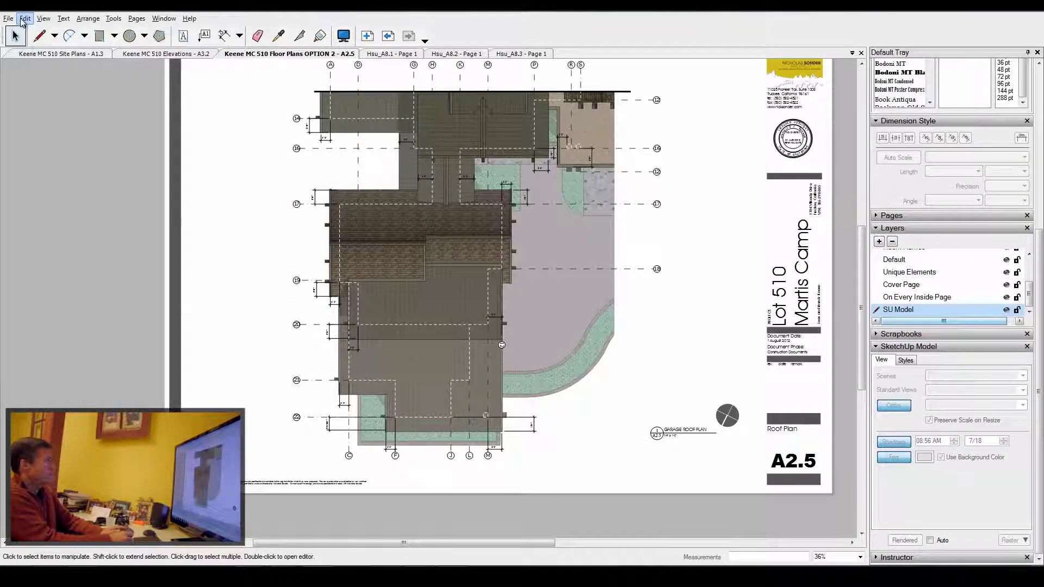
In Document Setup's Paper page, change Edit Quality from Low to Medium.
left_click(9, 18)
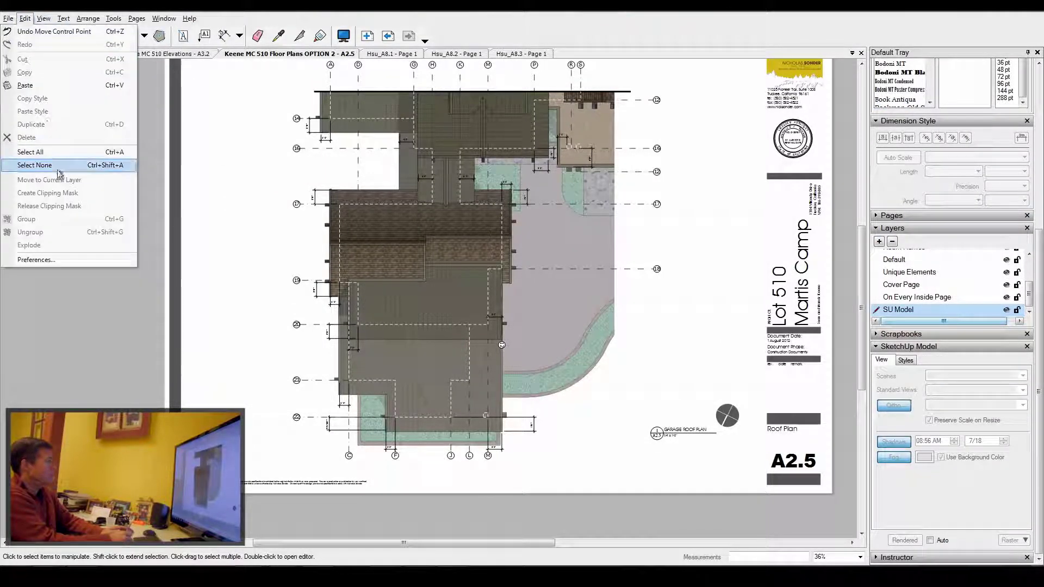
left_click(25, 18)
left_click(9, 19)
left_click(44, 180)
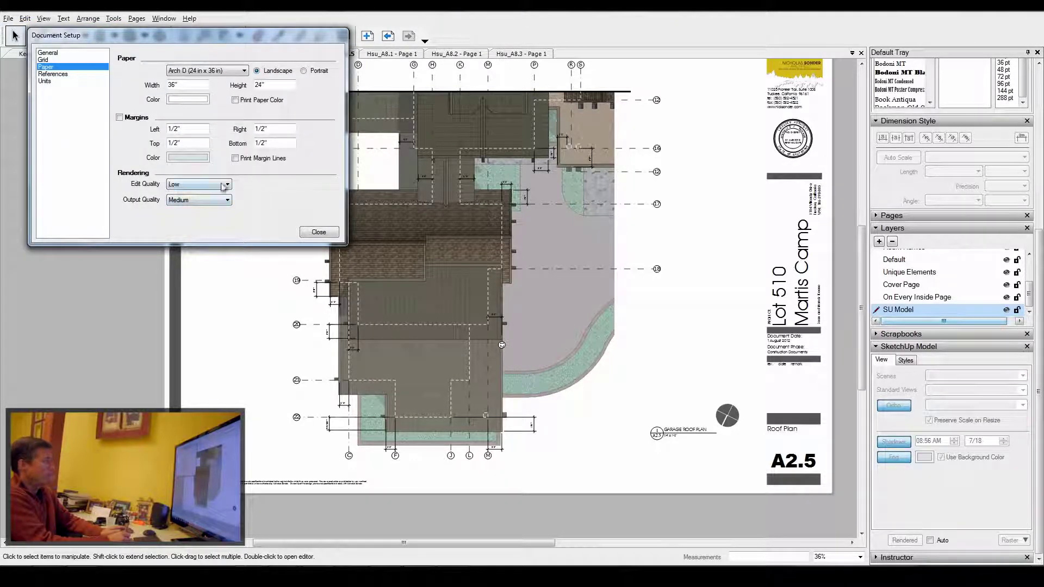
left_click(228, 185)
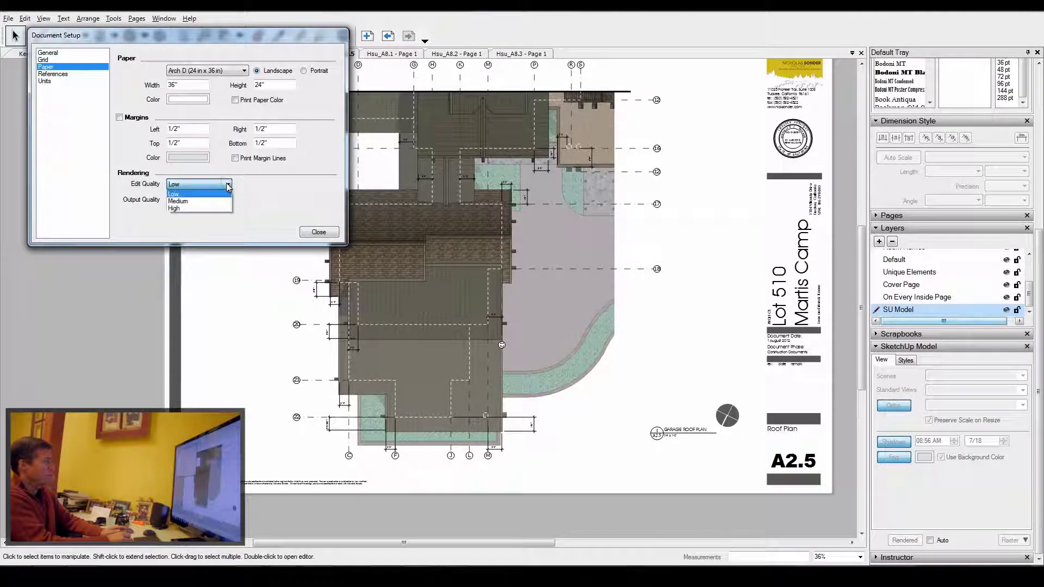
left_click(201, 200)
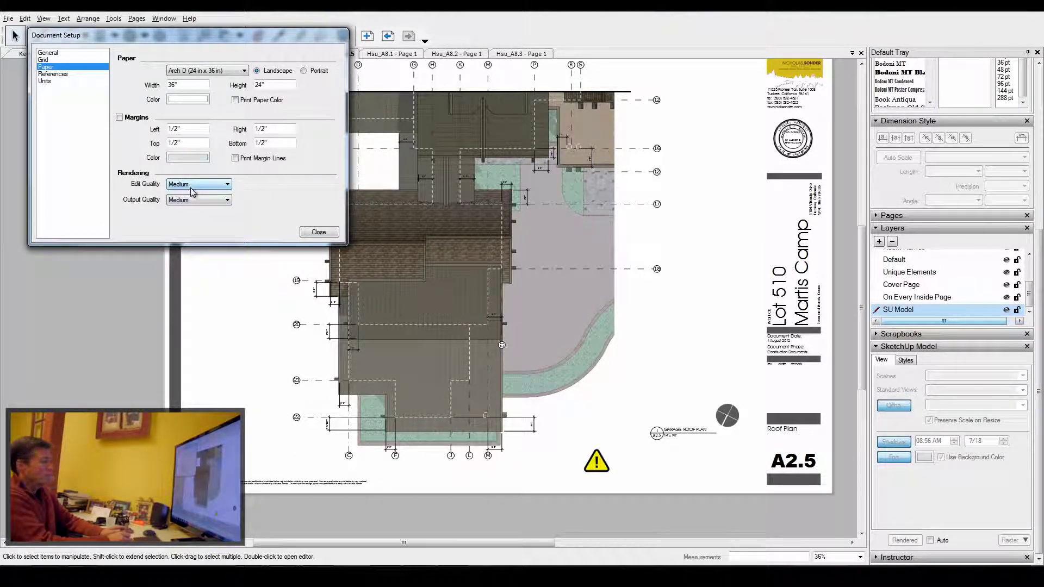
left_click(319, 233)
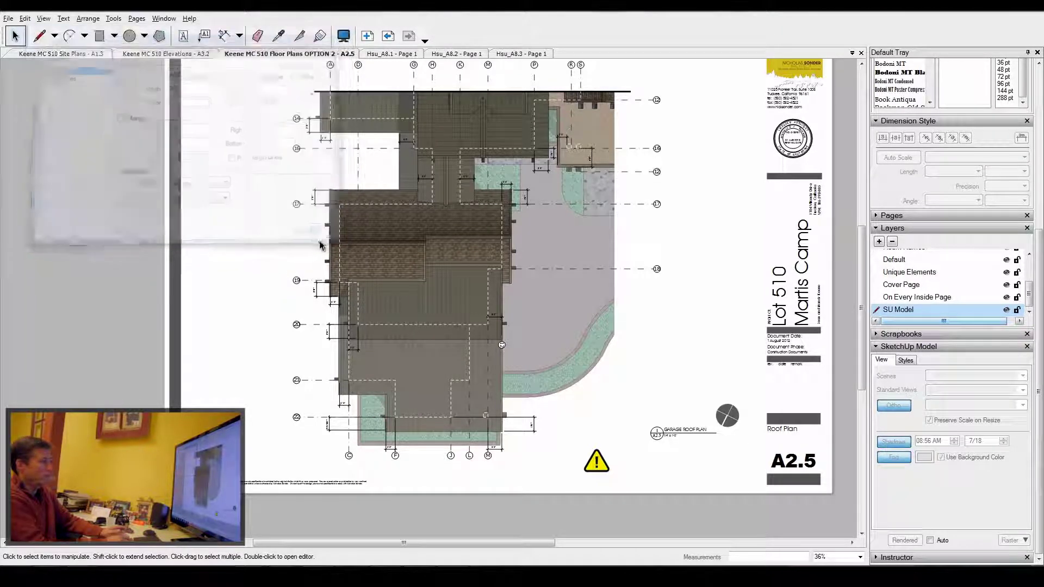
Zoom in to inspect the A2.5 roof plan viewport, then switch to Windows Explorer.
left_click(583, 314)
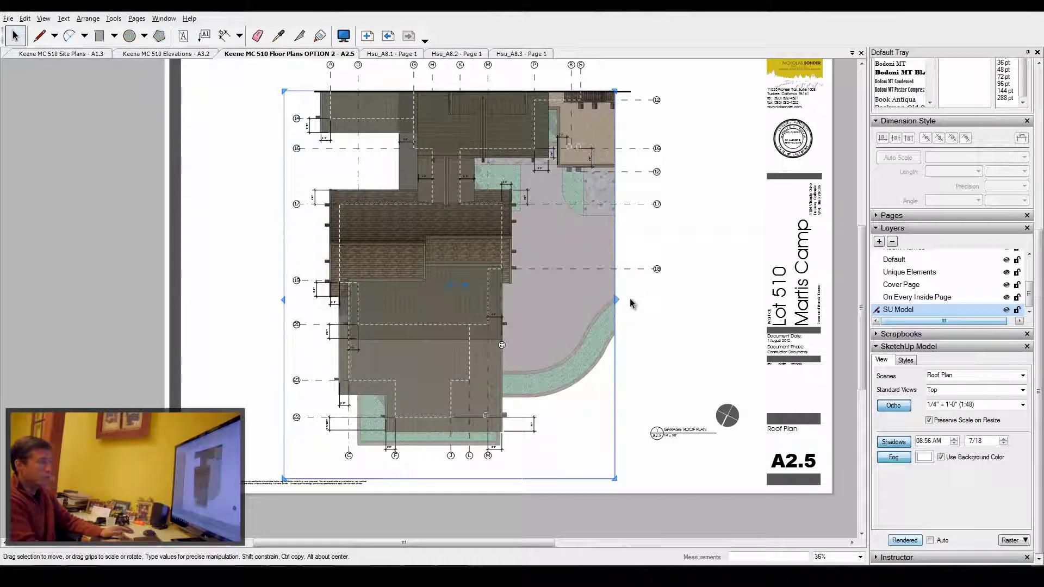
left_click(658, 481)
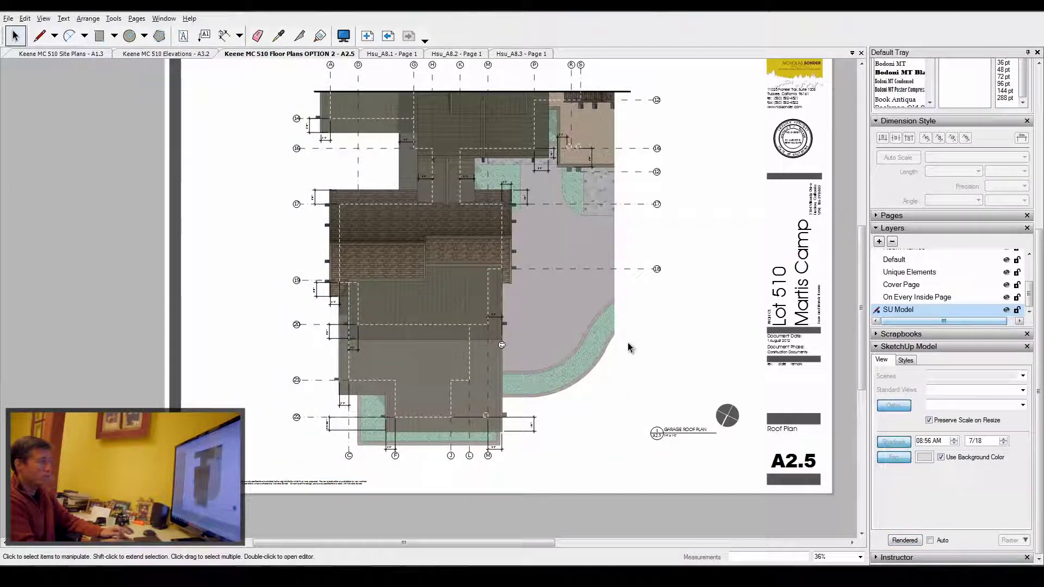
scroll(604, 412, "down", 1)
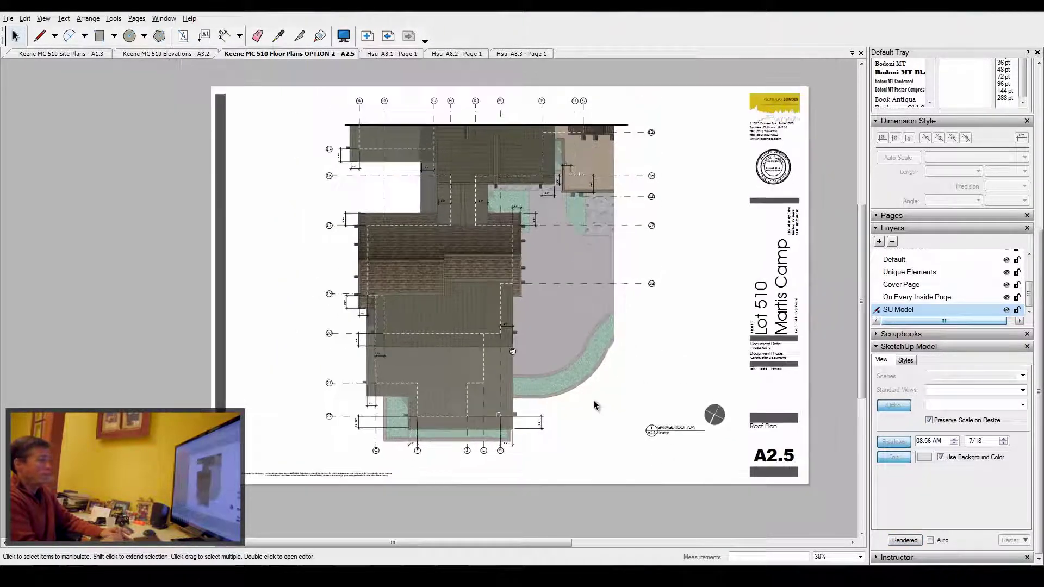
scroll(502, 261, "up", 3)
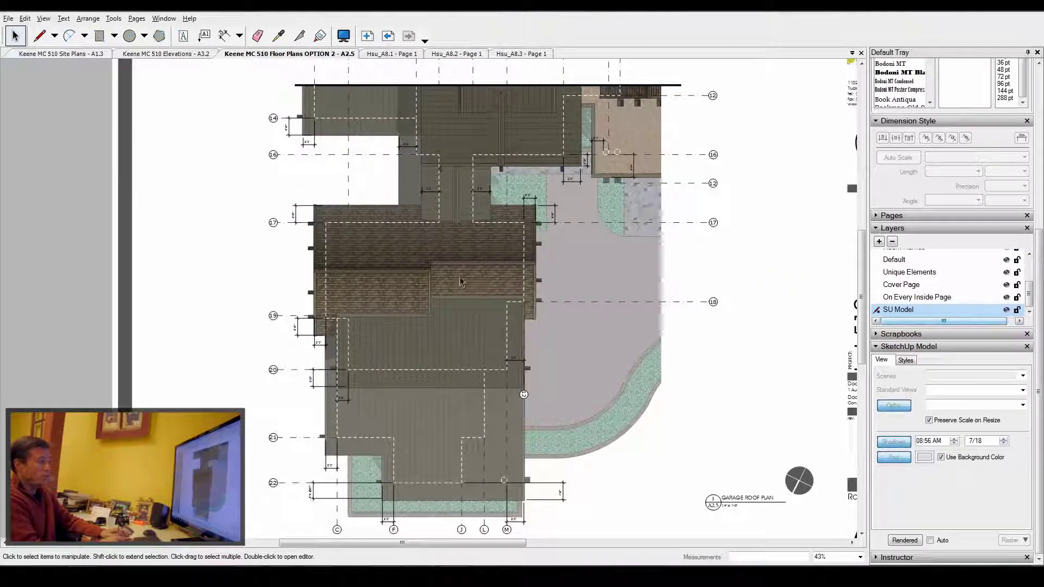
scroll(468, 281, "down", 3)
scroll(598, 180, "up", 4)
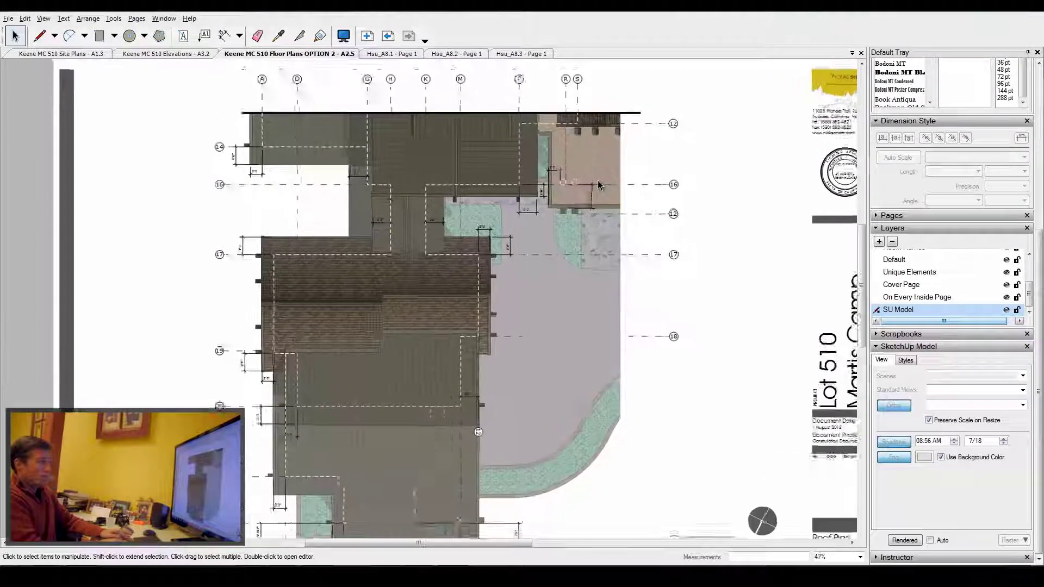
scroll(600, 184, "up", 2)
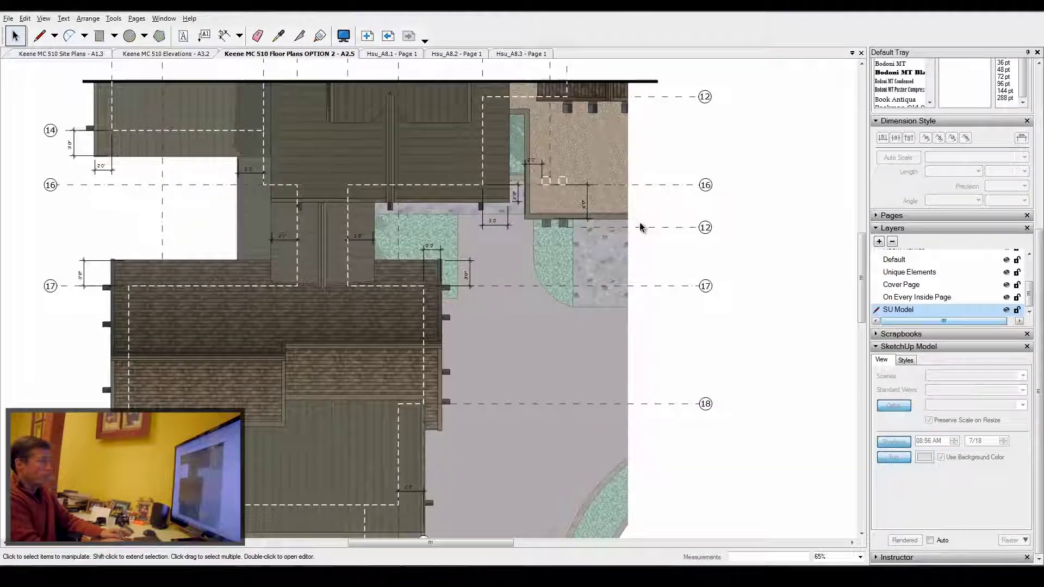
scroll(640, 227, "down", 2)
scroll(563, 166, "up", 3)
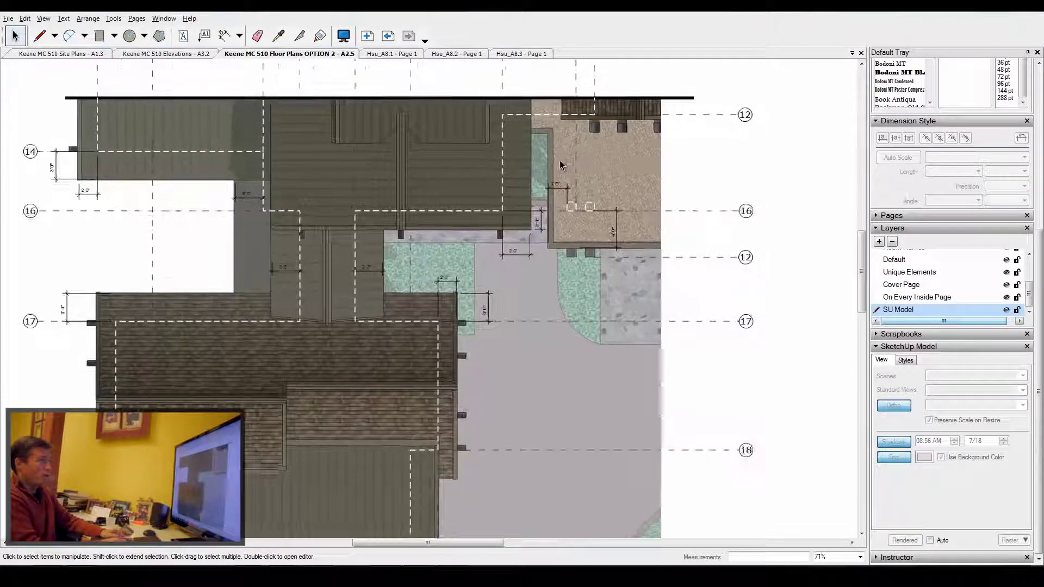
scroll(561, 164, "up", 2)
scroll(567, 258, "down", 2)
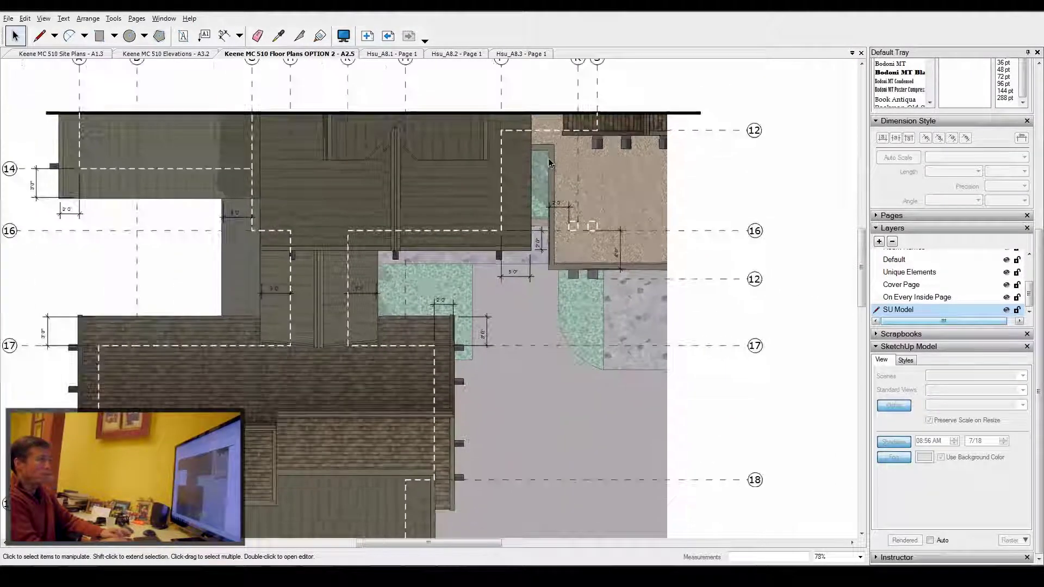
scroll(550, 146, "up", 4)
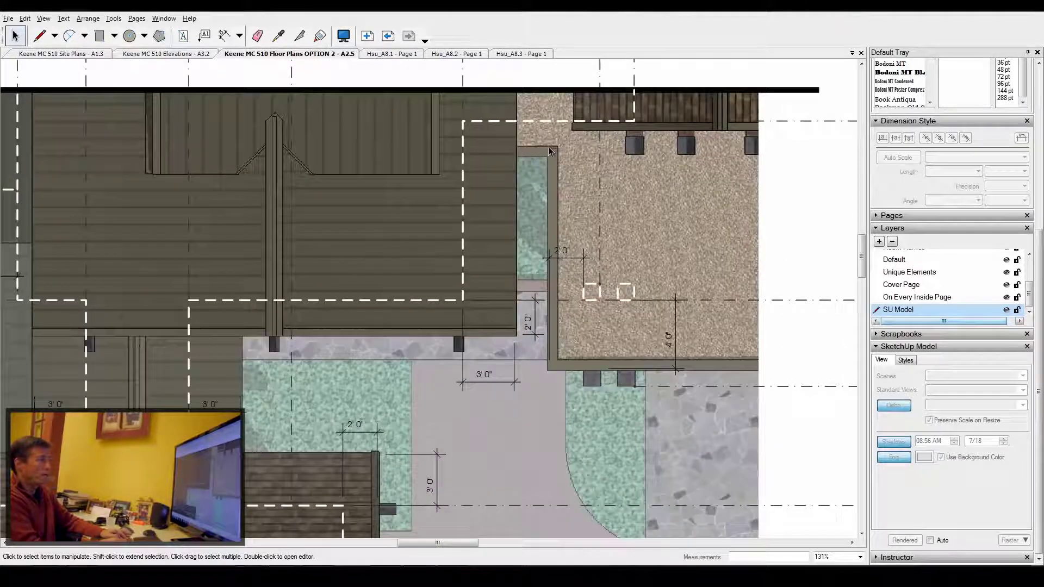
scroll(568, 171, "down", 3)
scroll(577, 199, "down", 5)
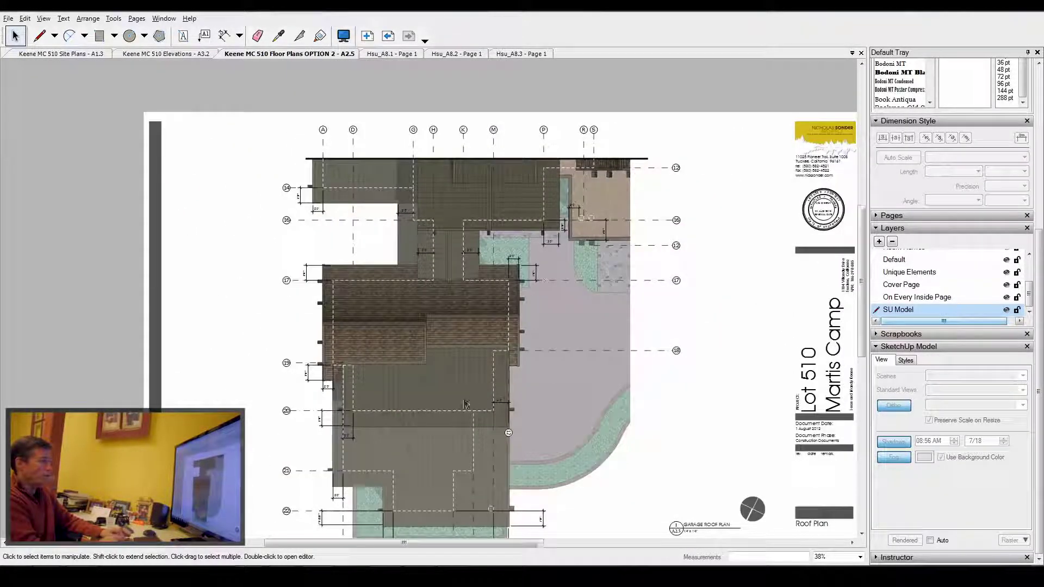
scroll(462, 405, "up", 2)
scroll(478, 305, "down", 2)
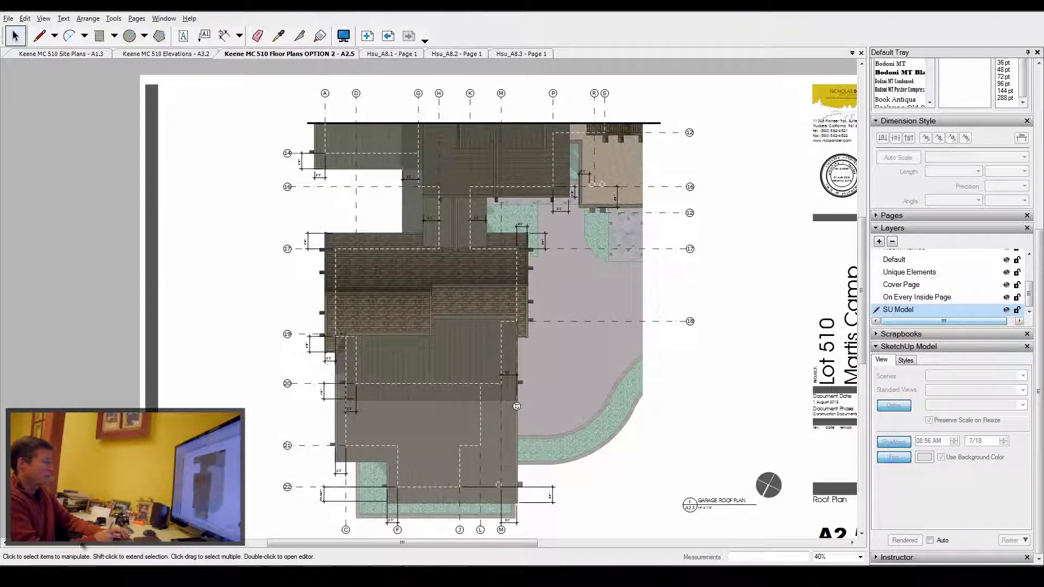
key("alt+Tab")
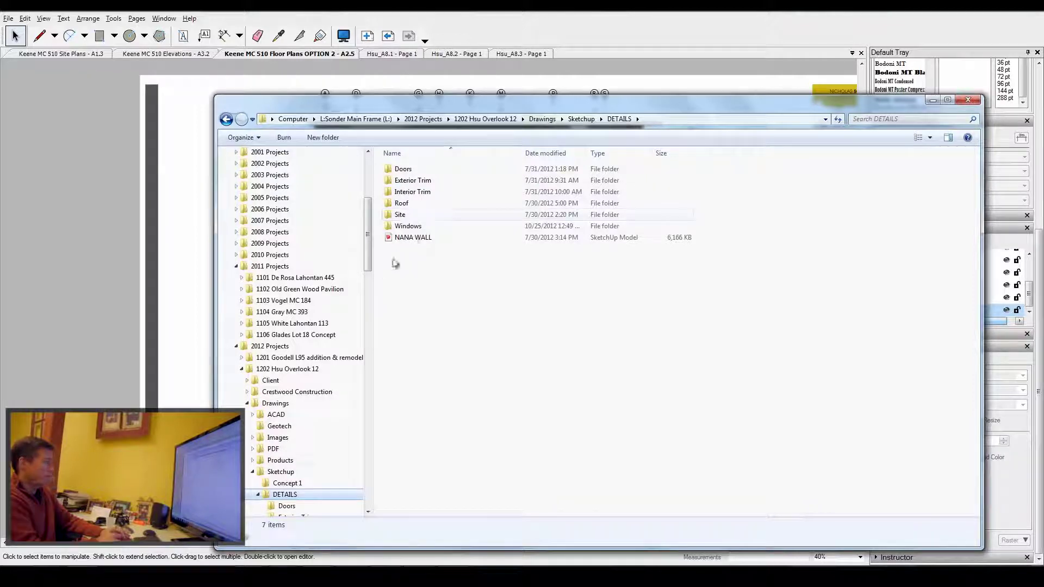
Open 'Keene MC 510 Floor Plans' PDF from the Construction Documents folder.
left_click(278, 450)
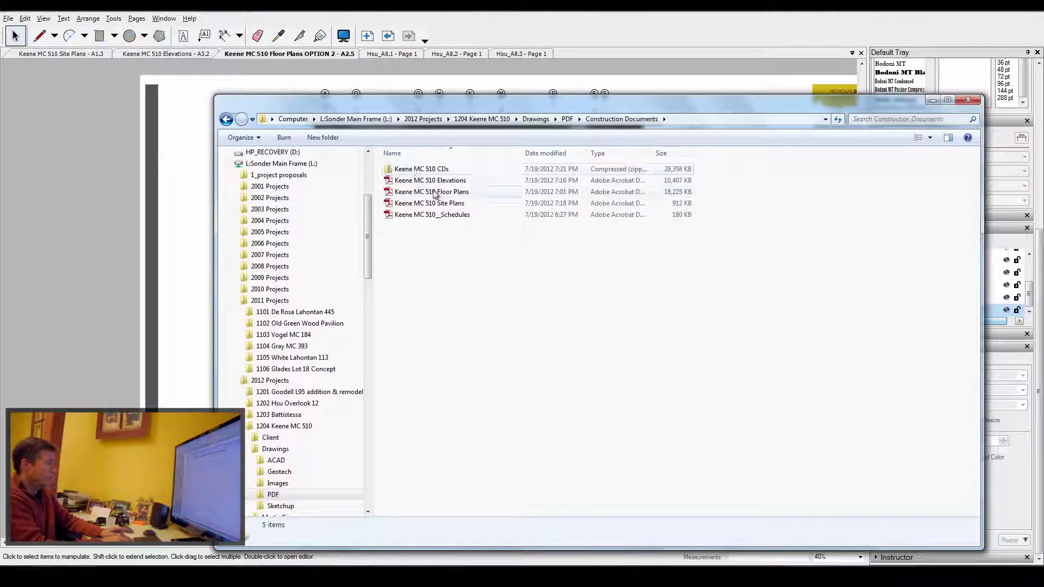
left_click(431, 192)
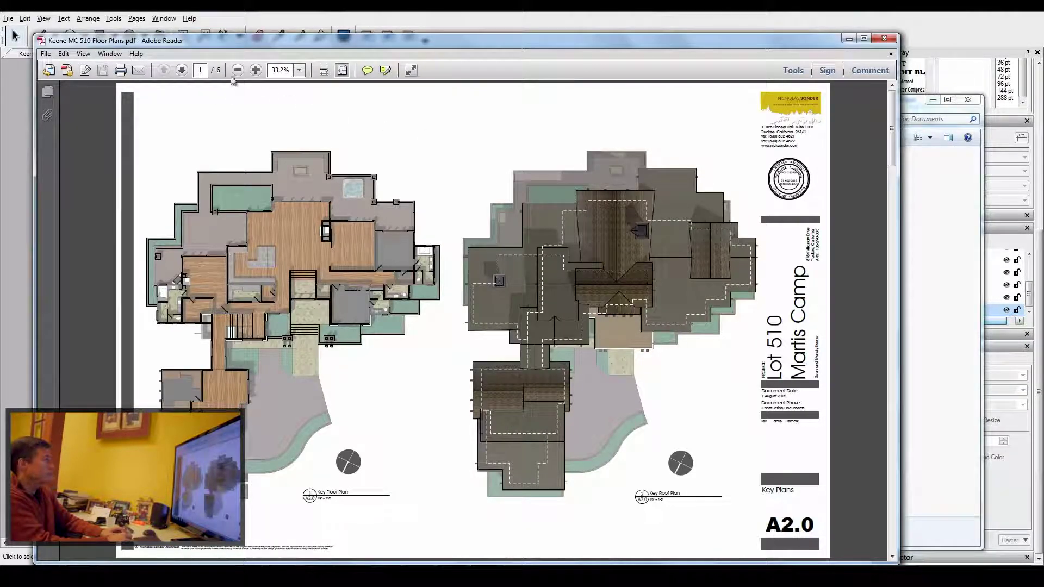
Page forward to the A2.2 First Floor Plan sheet in the PDF.
left_click(182, 70)
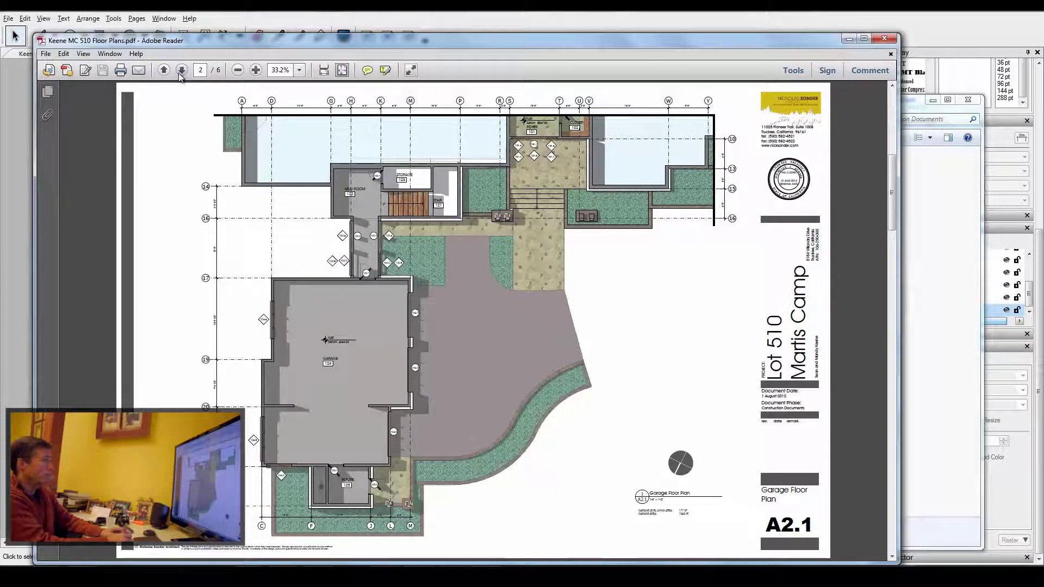
left_click(182, 71)
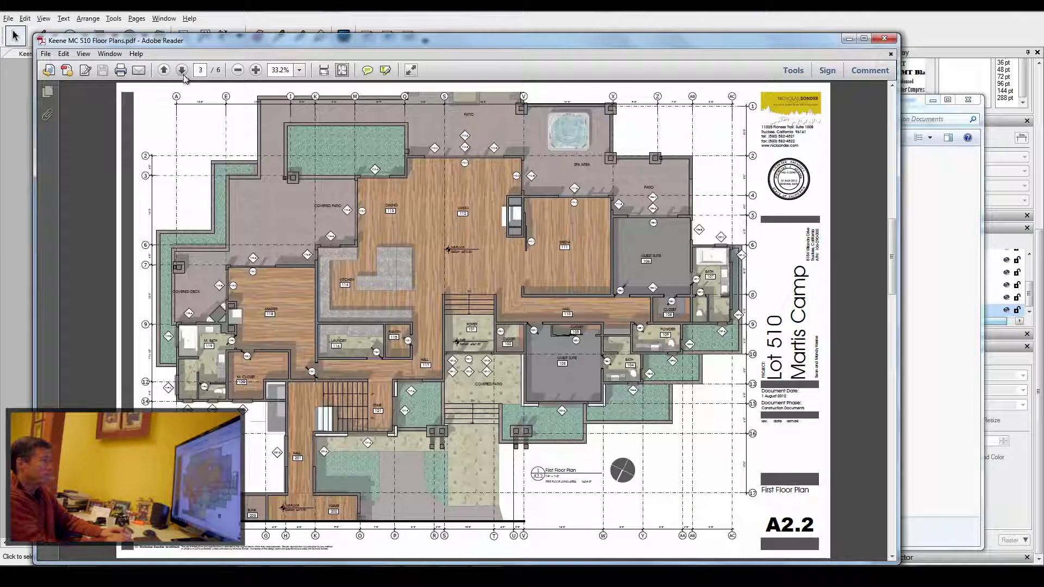
scroll(607, 223, "up", 2)
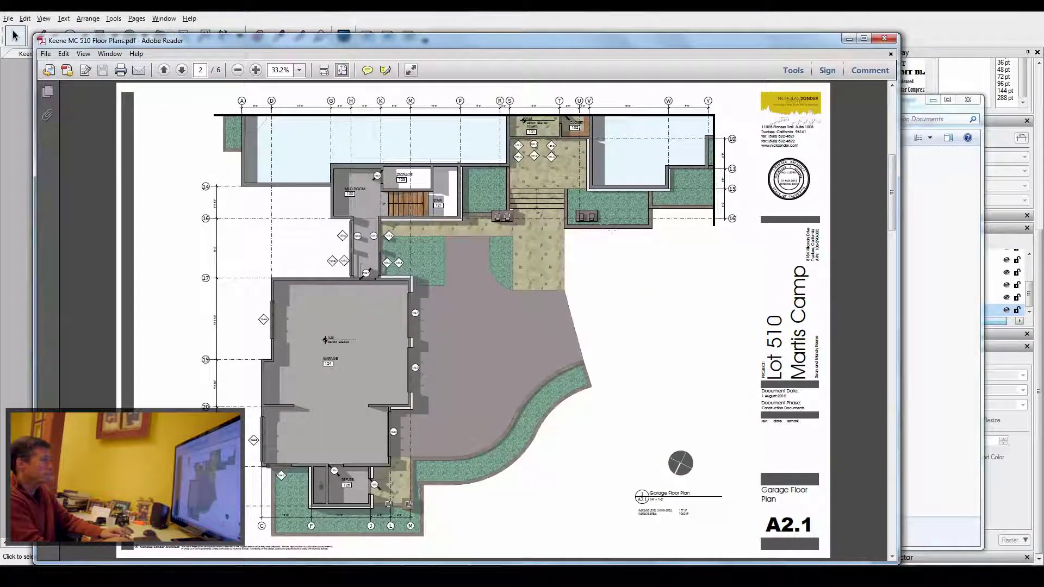
scroll(473, 316, "down", 2)
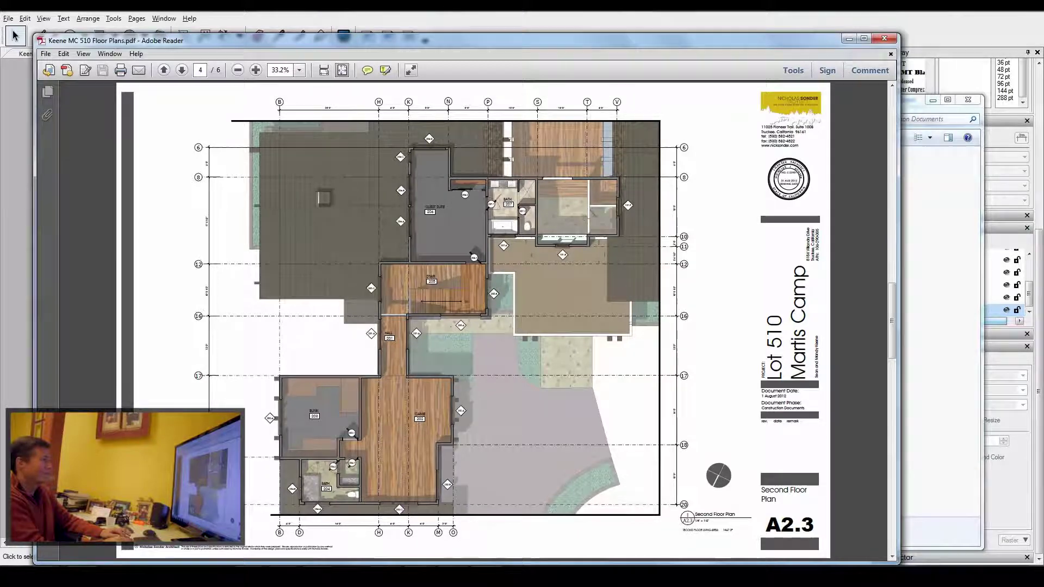
scroll(246, 140, "up", 2)
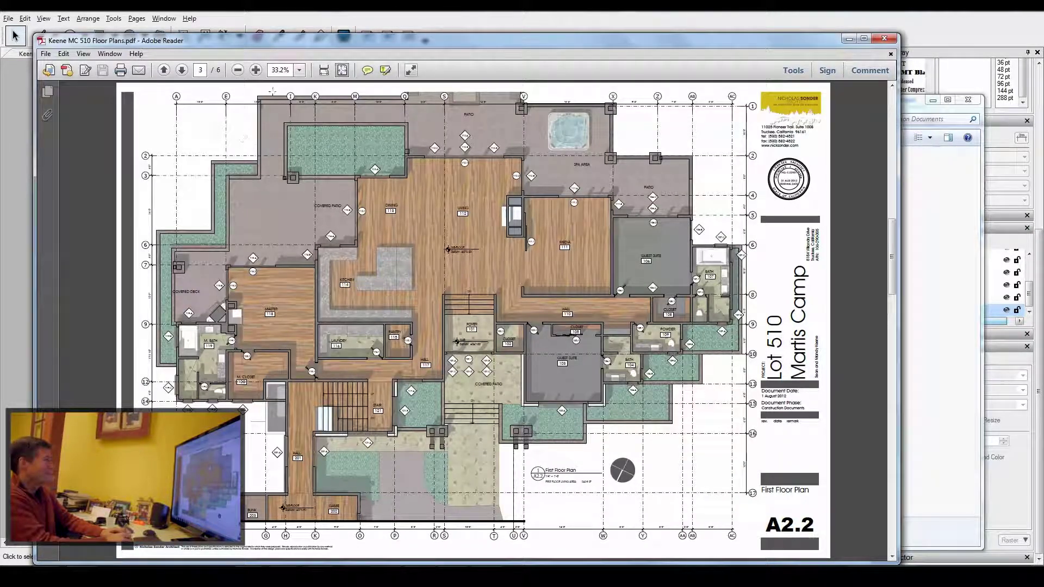
Zoom the first floor plan to 125% and pan across it to check detail crispness.
left_click(256, 70)
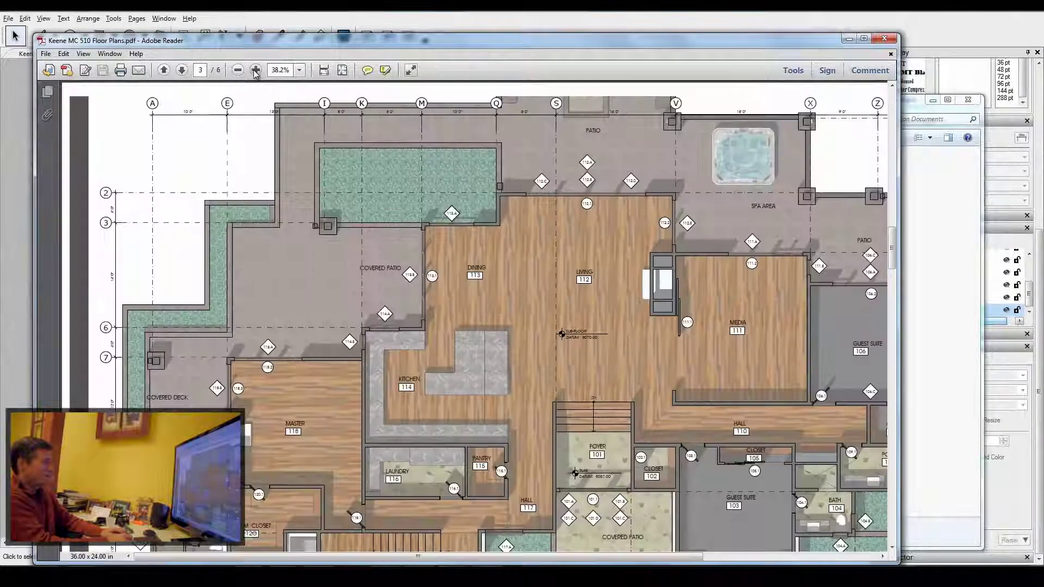
left_click(256, 70)
left_click(256, 70)
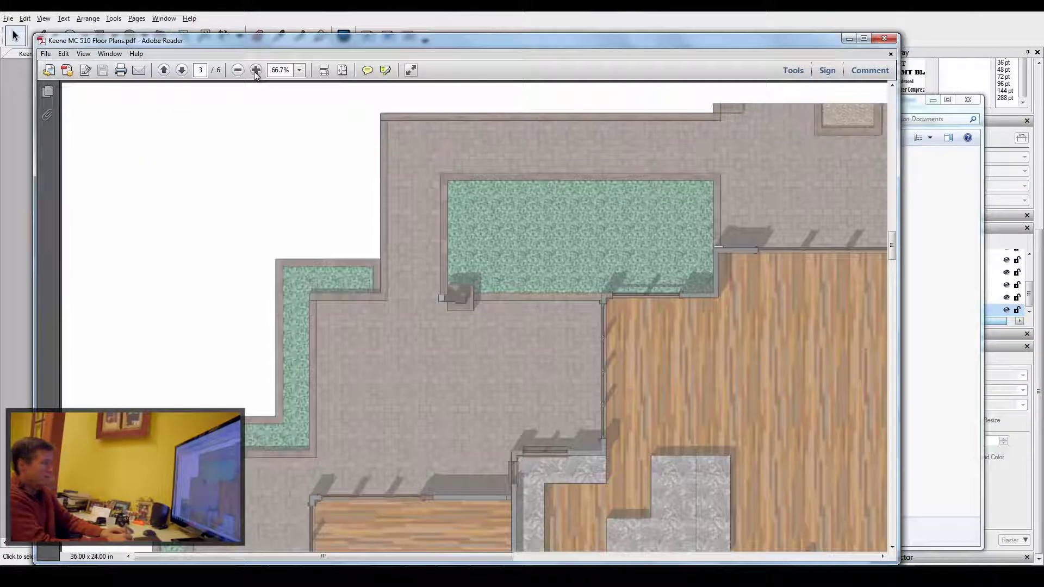
left_click_drag(893, 247, 899, 314)
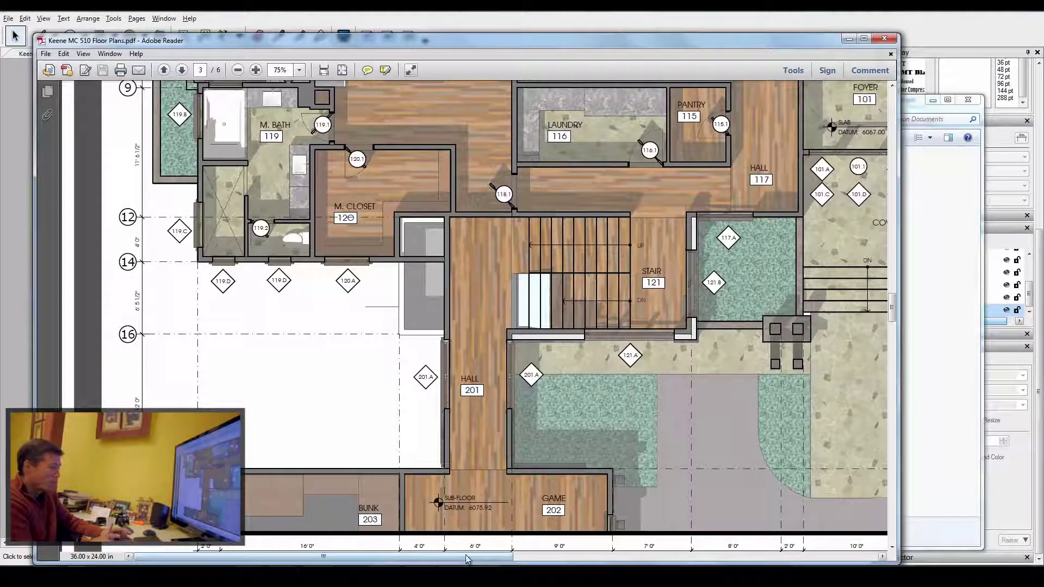
left_click_drag(466, 559, 626, 553)
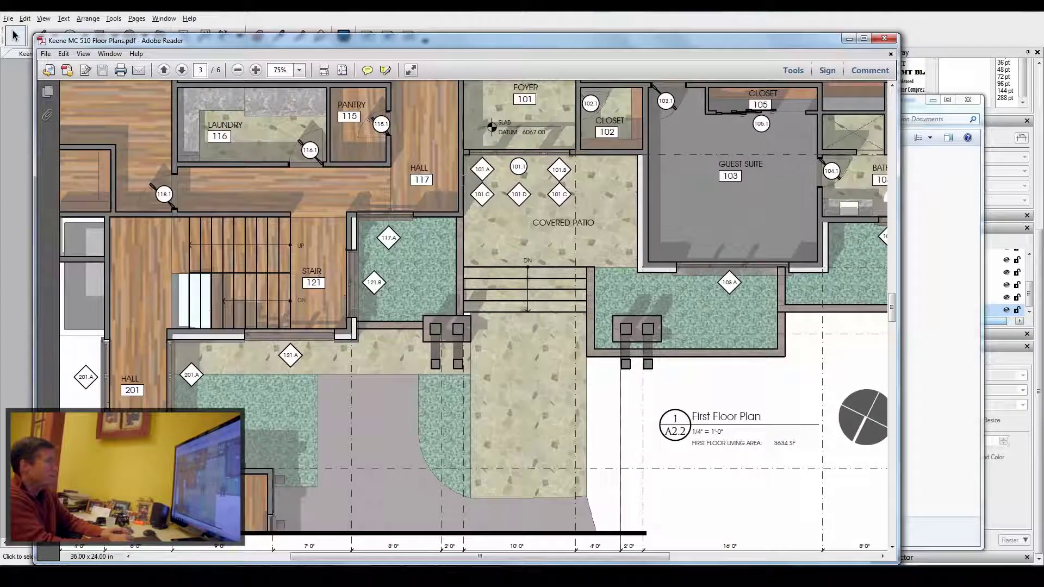
left_click(256, 70)
left_click(256, 70)
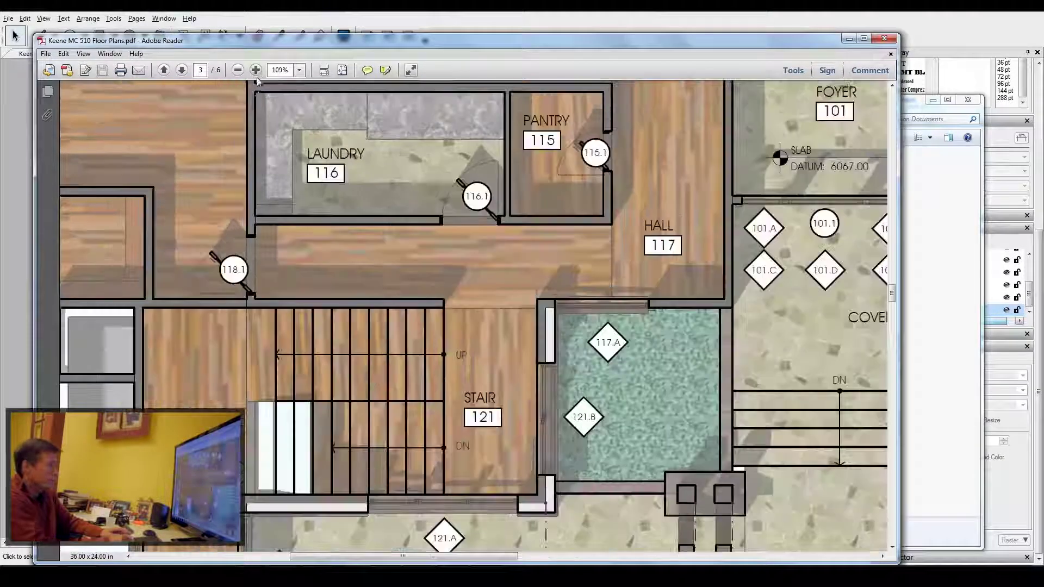
left_click_drag(452, 559, 753, 554)
Close the PDF and Explorer window, then pan around the A2.5 sheet and Default Tray in LayOut.
left_click(886, 40)
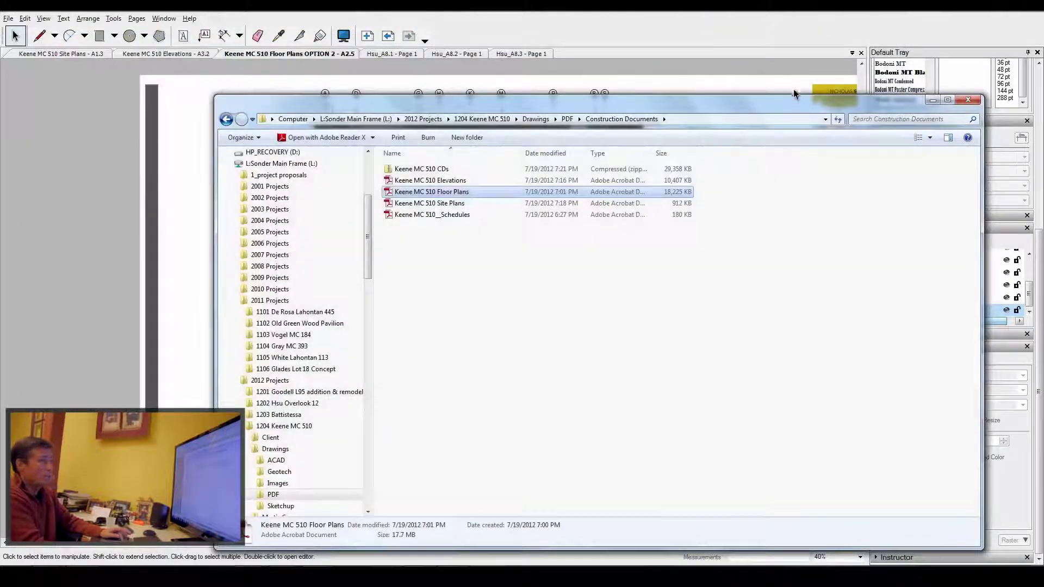
left_click(932, 107)
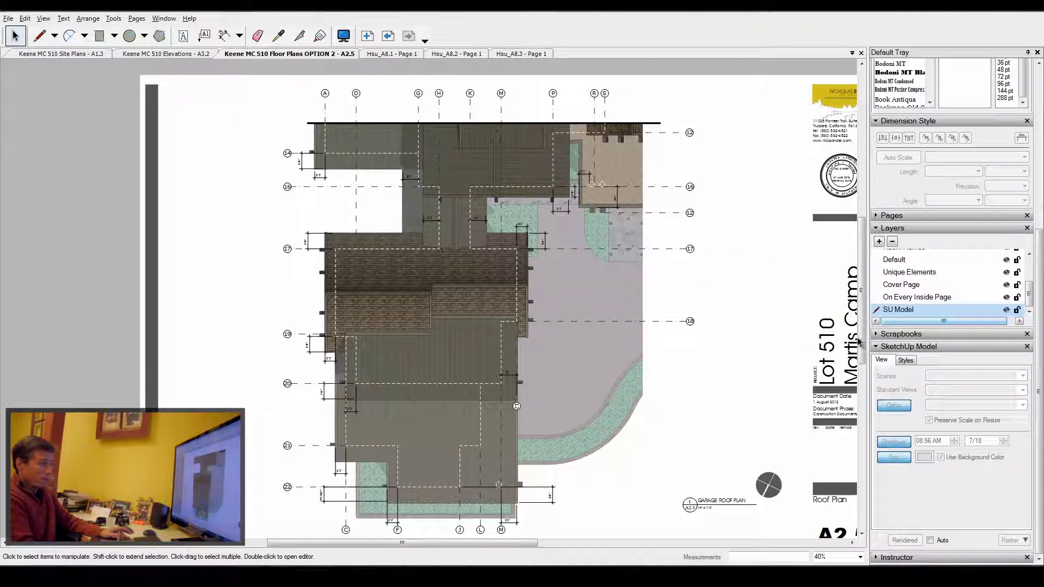
mouse_move(864, 337)
left_mouse_down()
mouse_move(865, 367)
mouse_move(863, 327)
mouse_move(864, 352)
left_mouse_up()
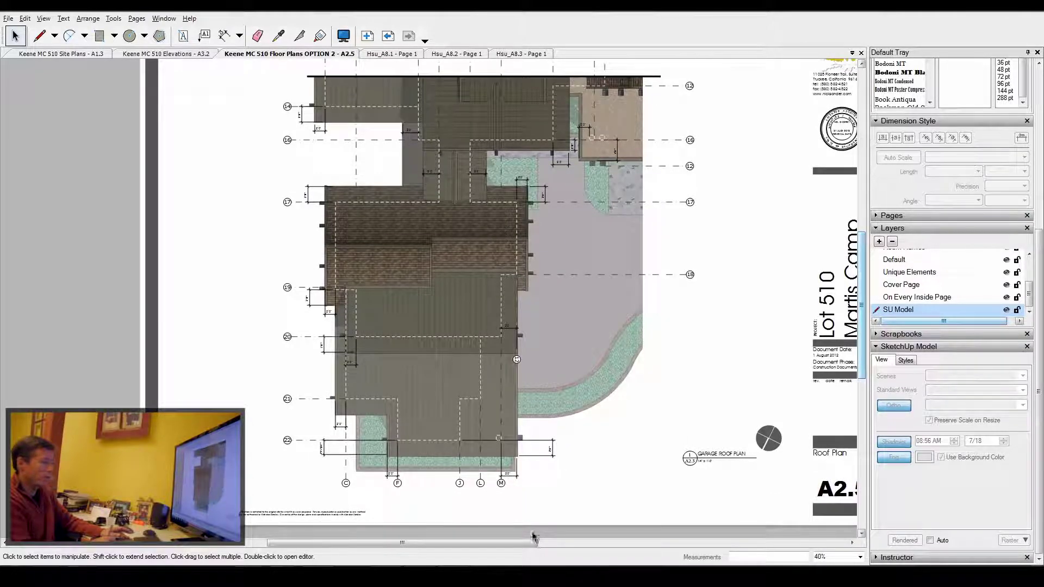
mouse_move(531, 539)
left_mouse_down()
mouse_move(567, 544)
mouse_move(548, 544)
left_mouse_up()
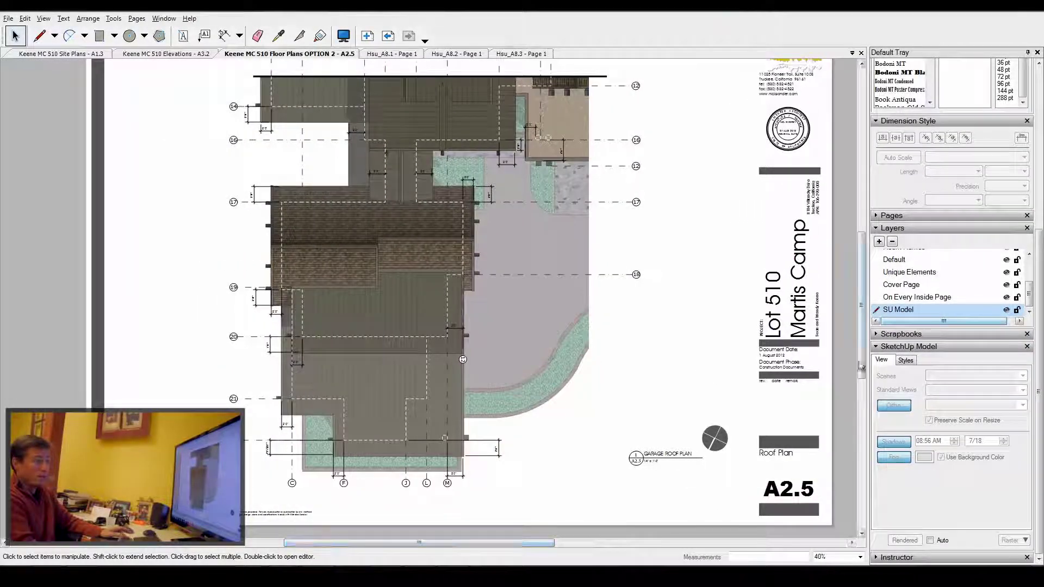
scroll(460, 298, "up", 2)
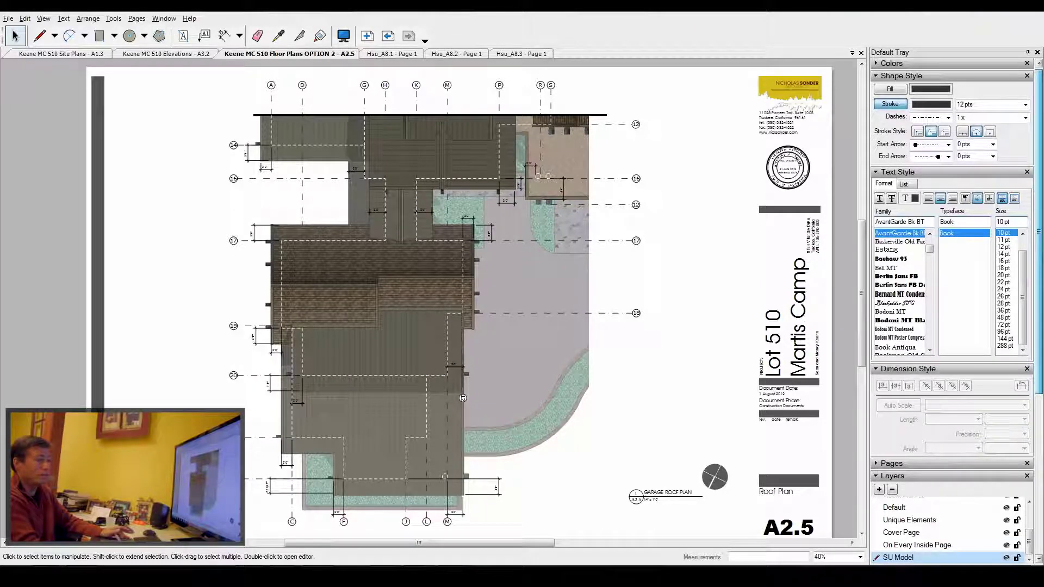
scroll(951, 304, "down", 3)
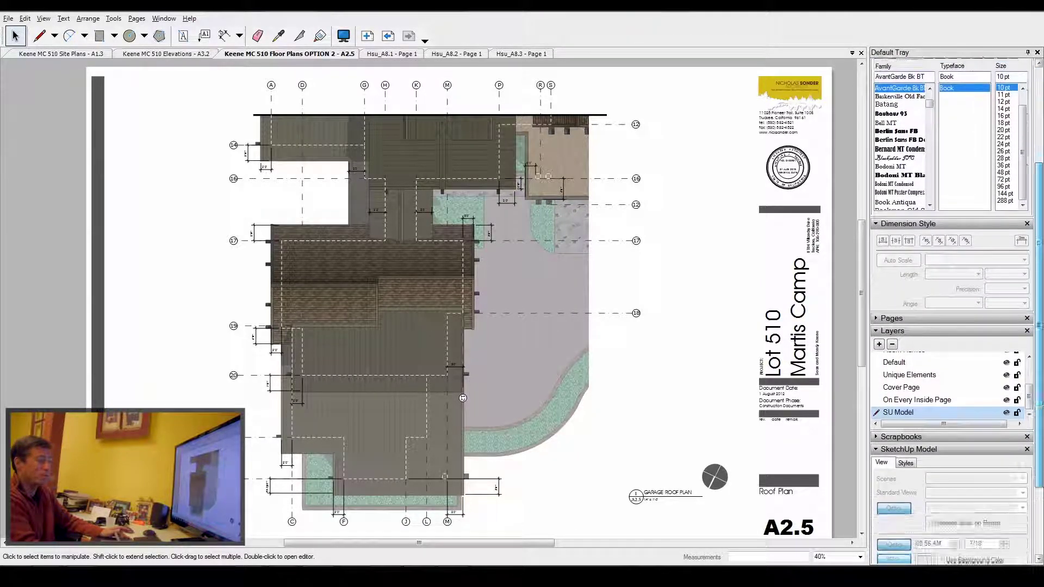
scroll(952, 305, "down", 4)
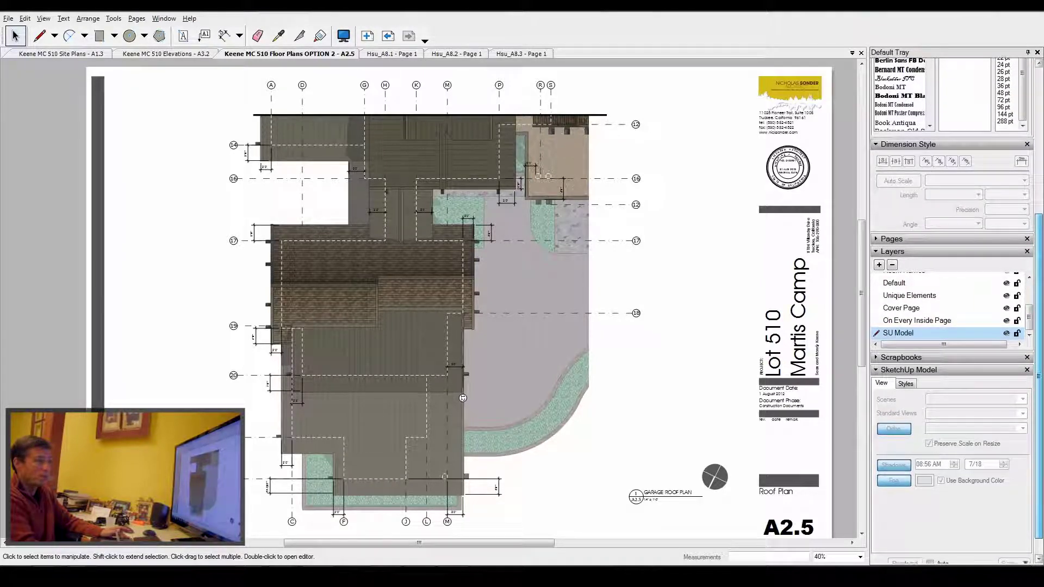
scroll(951, 305, "up", 2)
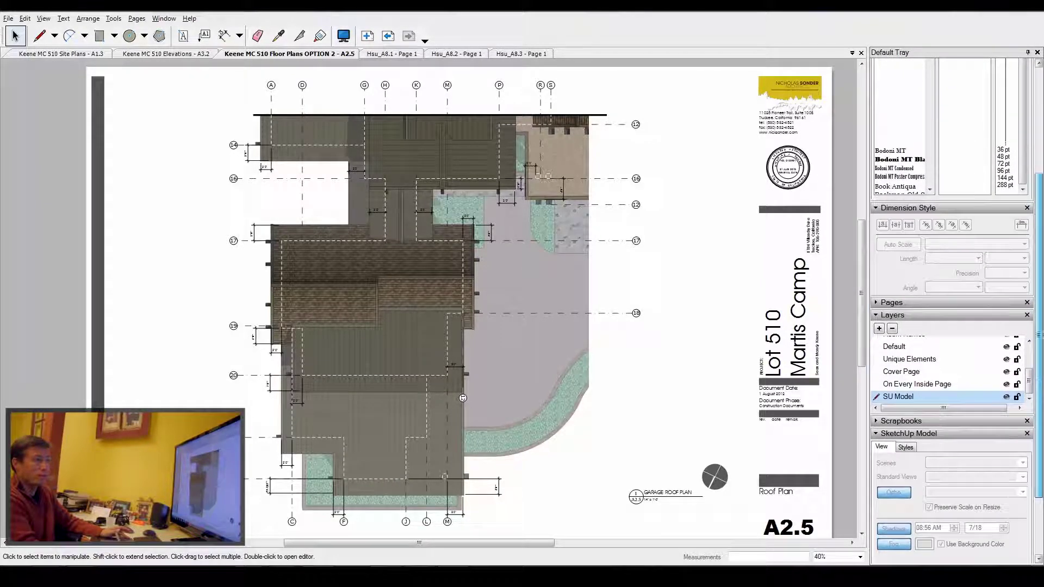
scroll(952, 304, "up", 4)
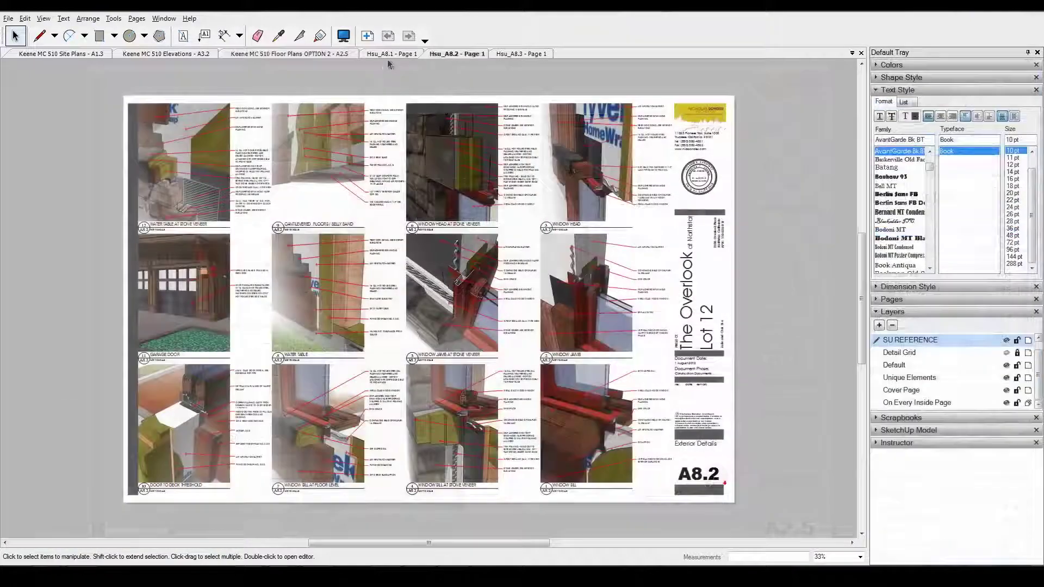
Bring up the Hsu_A8.1 document and pan over its A8.1 Exterior Details door sections.
left_click(391, 53)
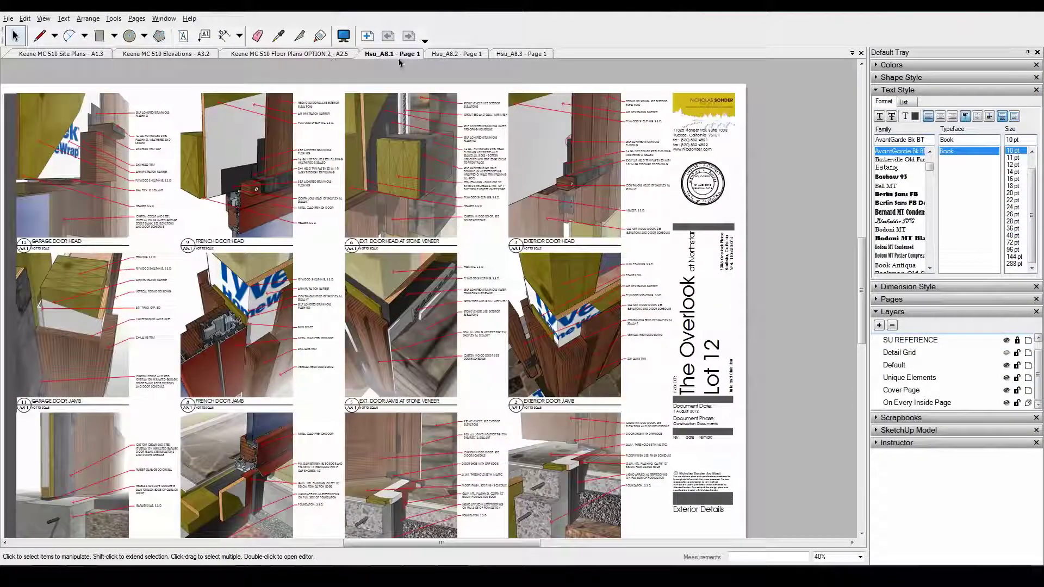
scroll(865, 291, "down", 3)
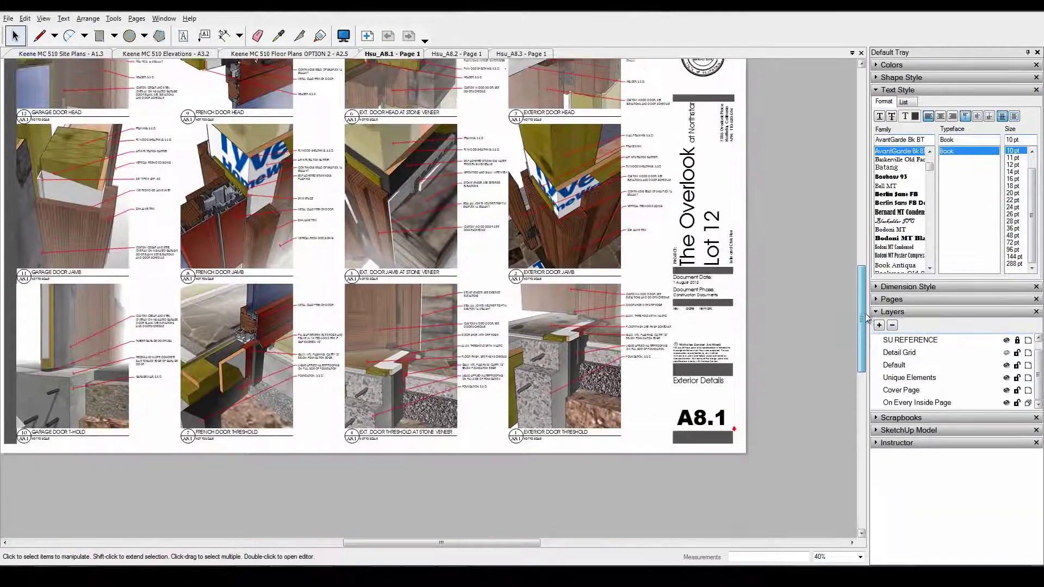
scroll(866, 280, "up", 4)
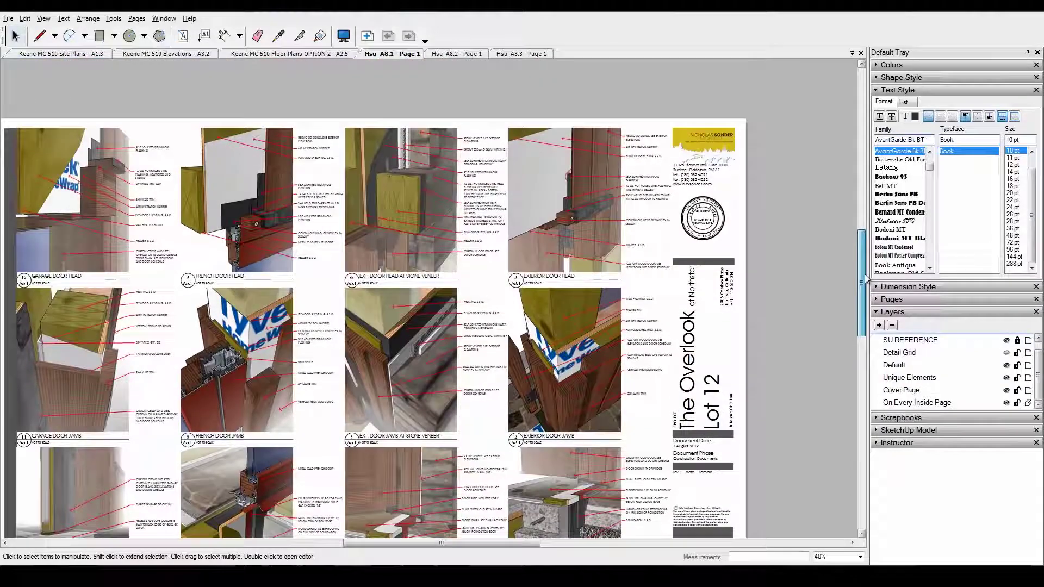
scroll(865, 283, "down", 3)
scroll(864, 294, "down", 2)
scroll(864, 289, "up", 3)
scroll(864, 288, "down", 1)
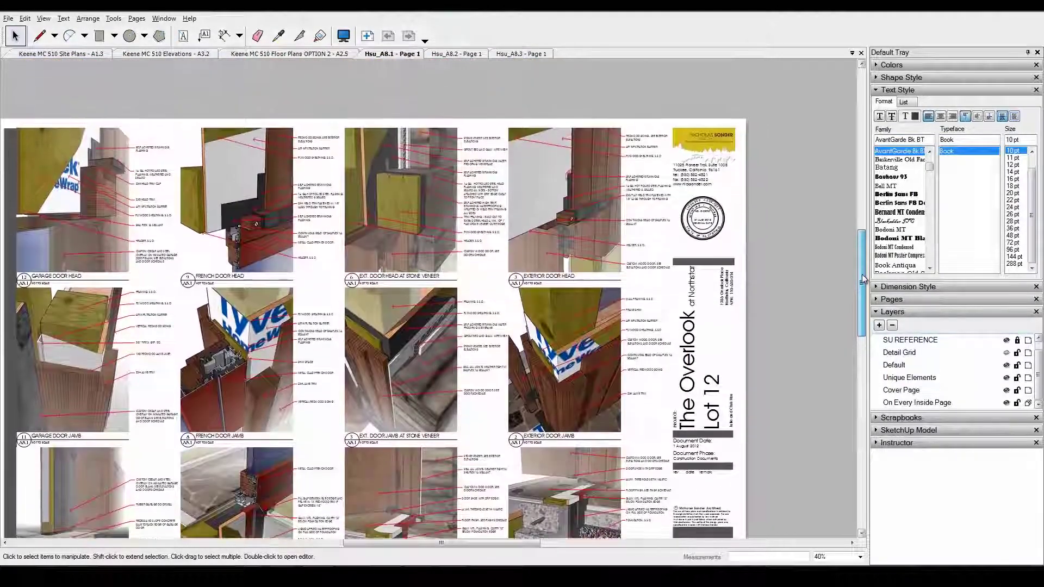
scroll(864, 293, "down", 1)
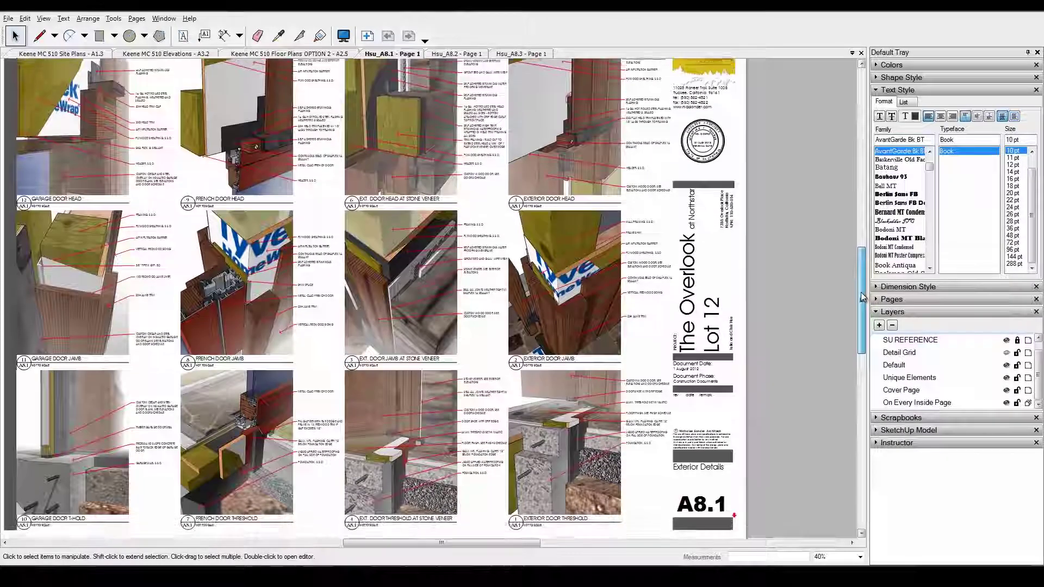
scroll(864, 295, "down", 1)
mouse_move(864, 297)
left_mouse_down()
mouse_move(864, 286)
mouse_move(864, 298)
left_mouse_up()
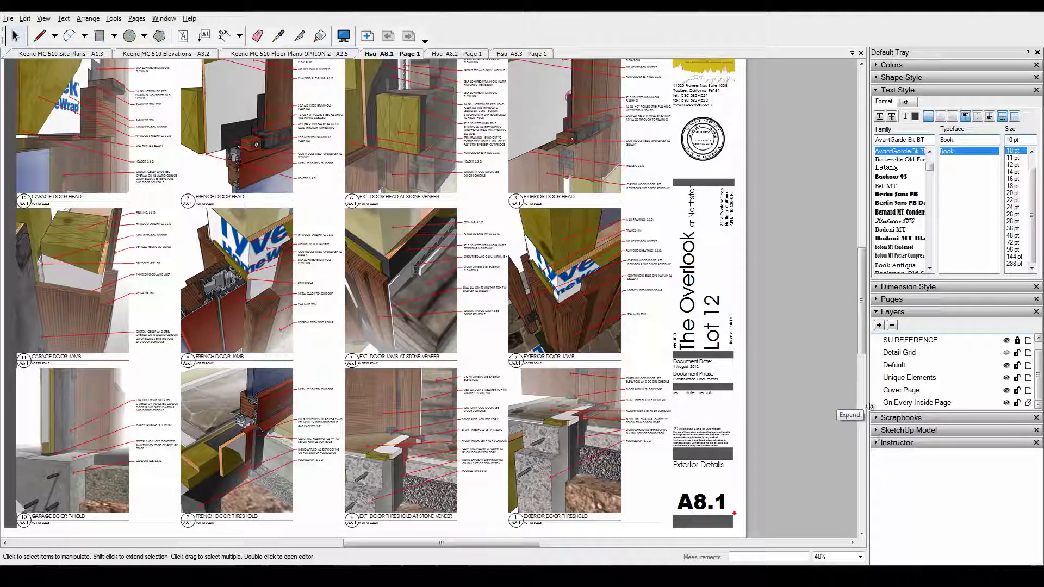
left_click_drag(865, 339, 861, 327)
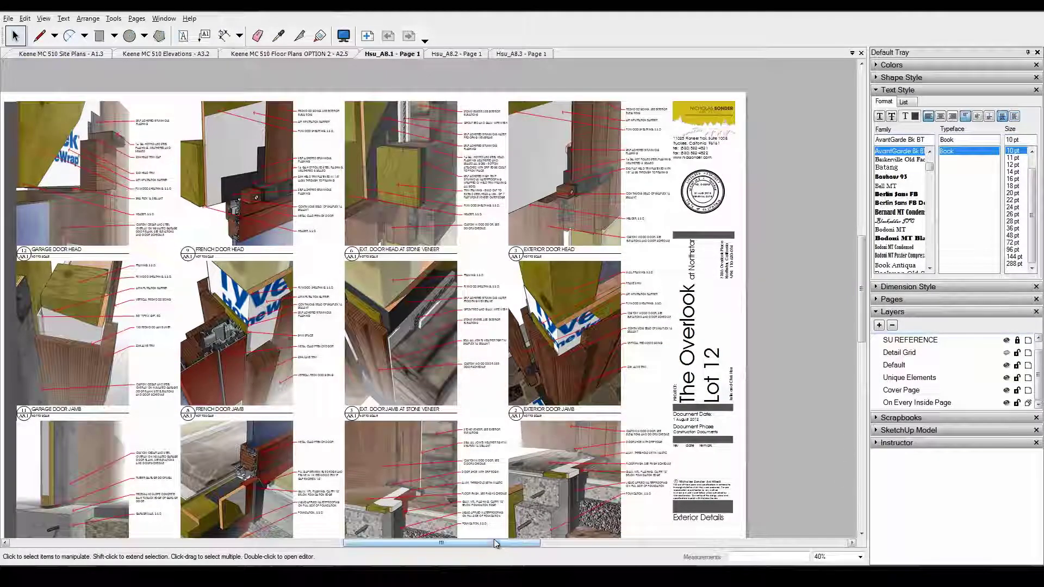
left_click_drag(491, 544, 472, 544)
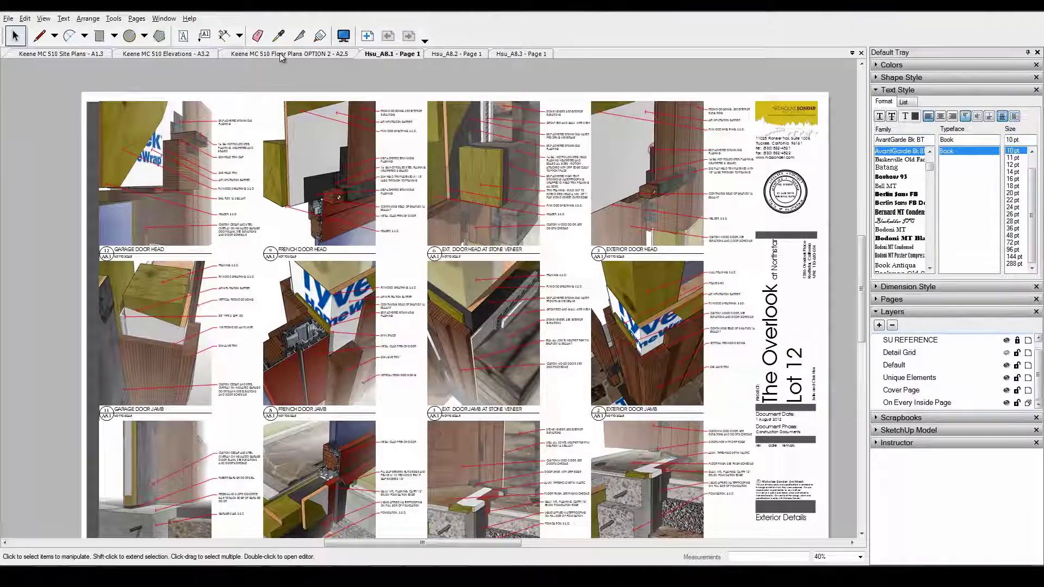
Cycle through the A2.5, A3.2, A1.3 and Hsu_A8.1 documents, ending on Elevations A3.2.
left_click(280, 53)
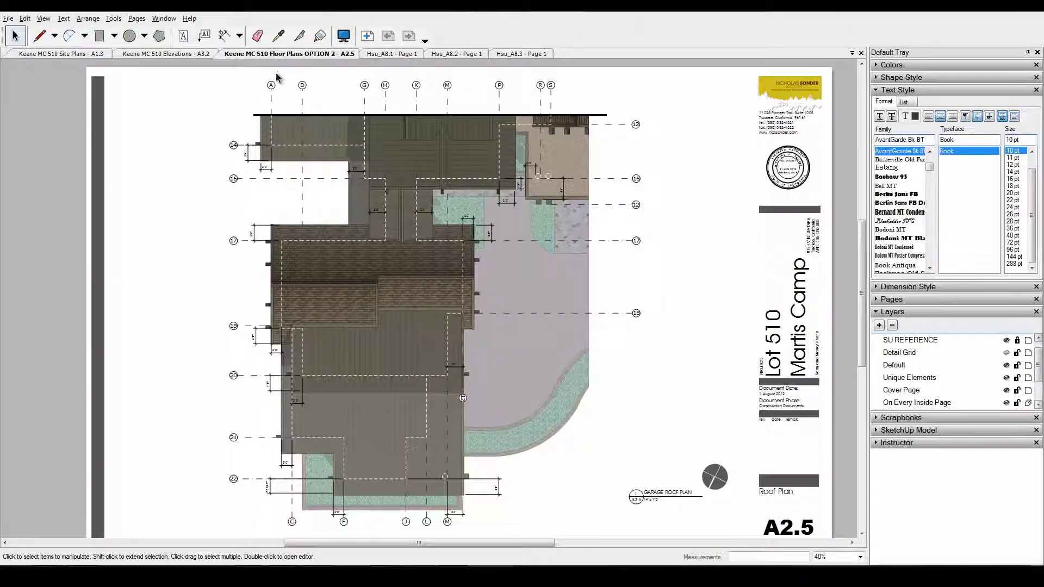
left_click(194, 57)
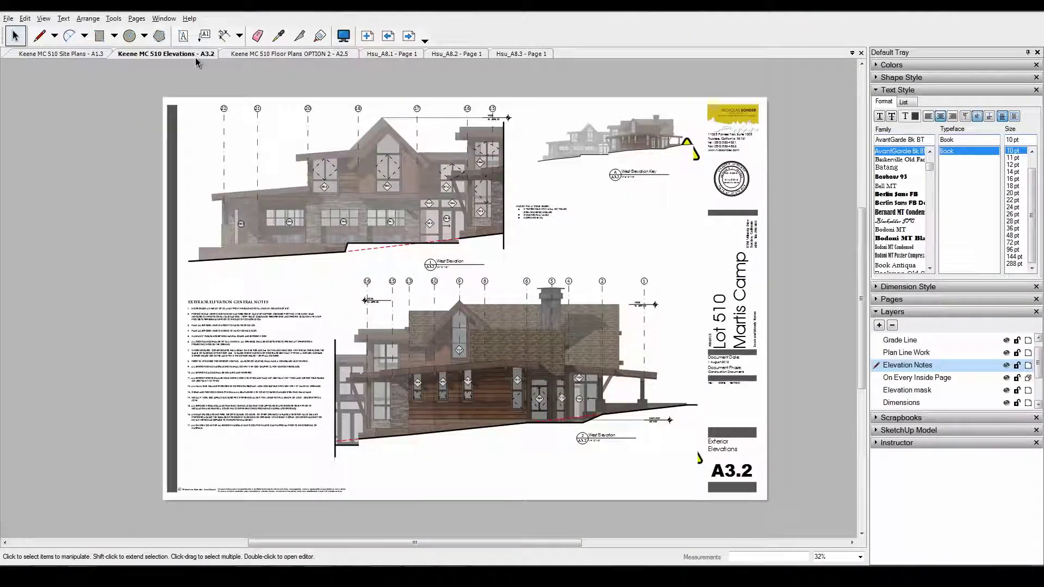
left_click(104, 58)
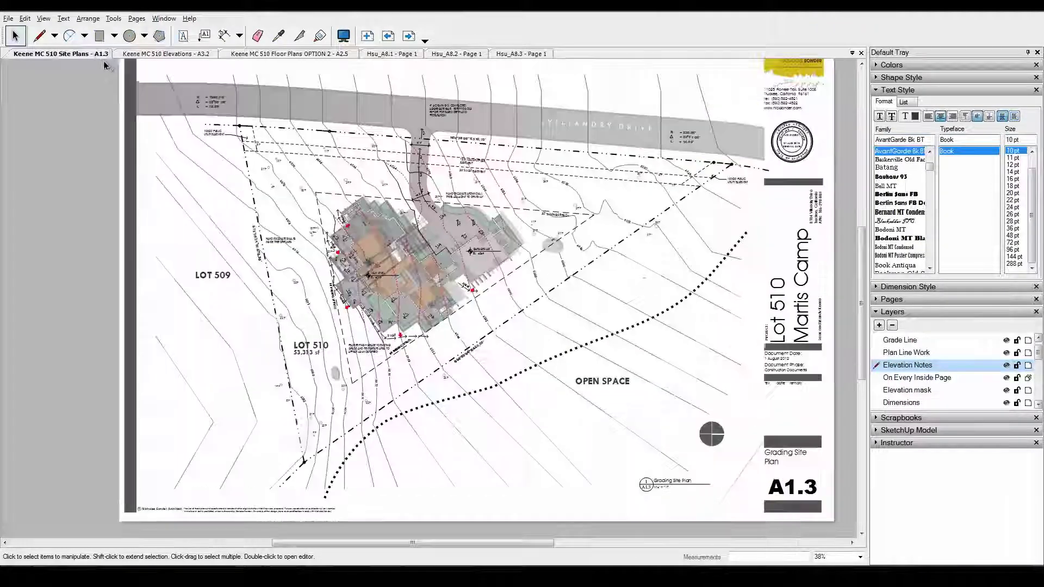
left_click(390, 56)
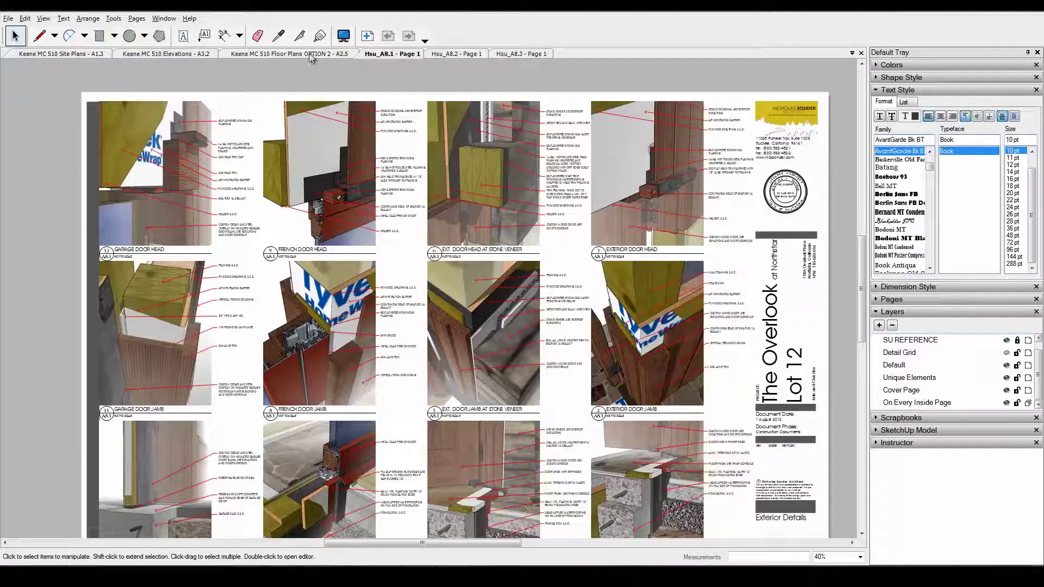
left_click(181, 57)
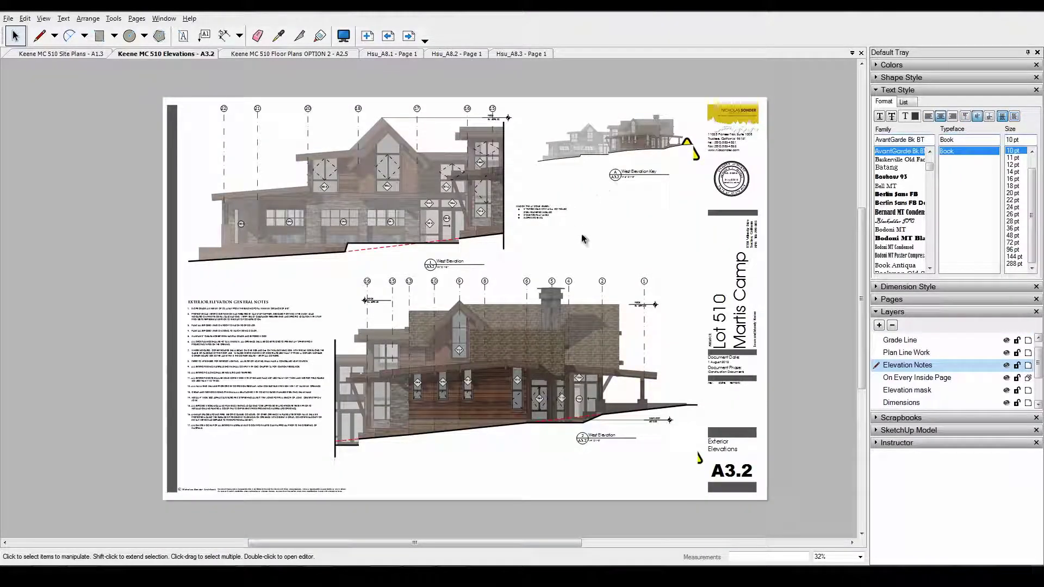